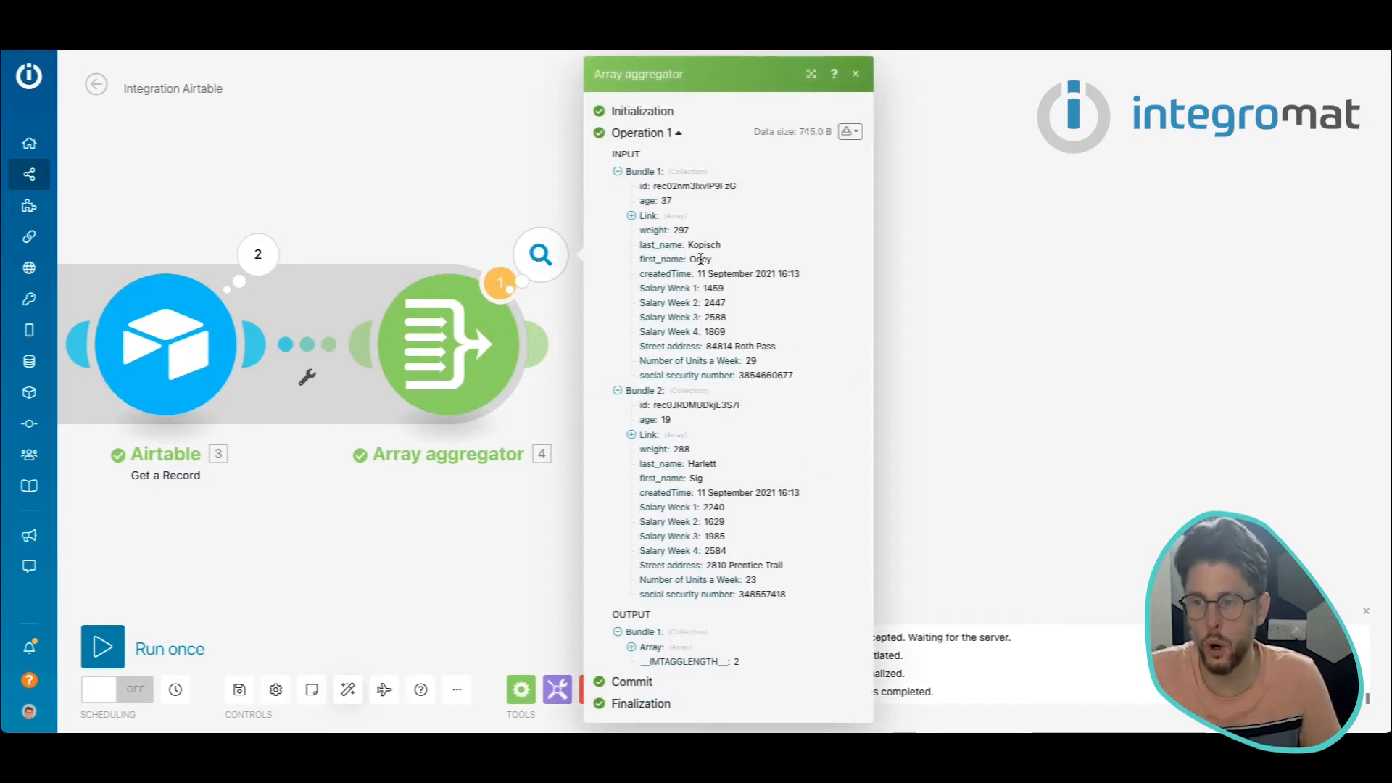
Step: Close the array aggregator's output and run the whole scenario once, accepting the aggregator warning
left_click(522, 506)
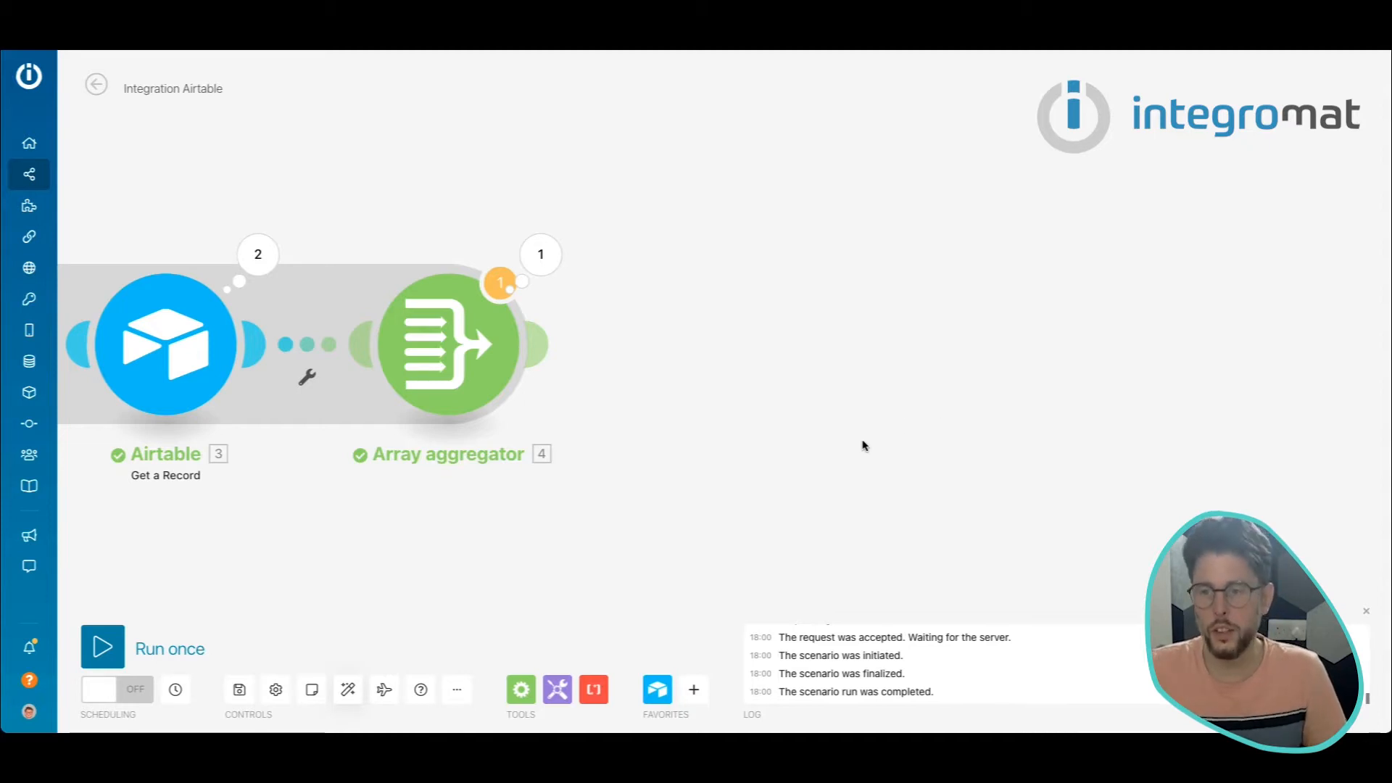
scroll(864, 445, "down", 3)
left_click_drag(818, 418, 1085, 322)
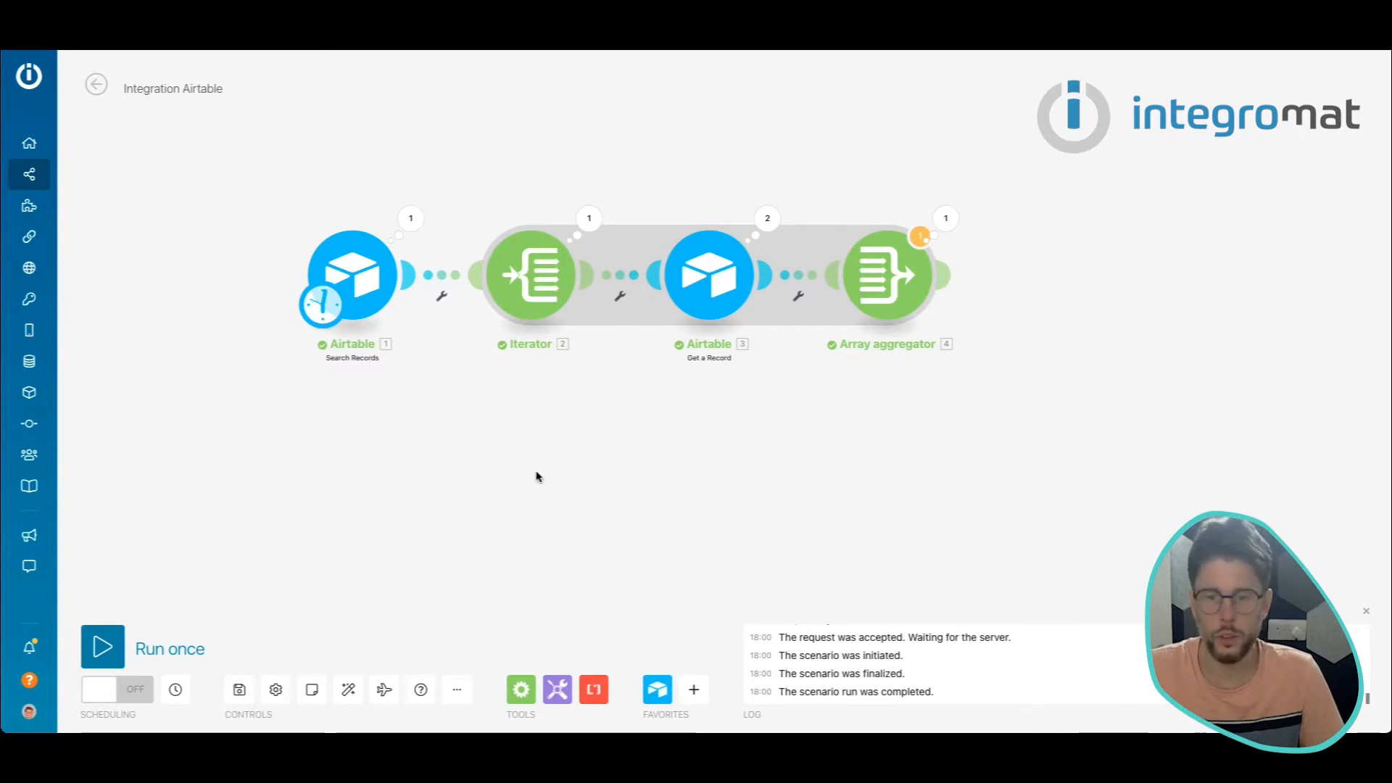
left_click(103, 646)
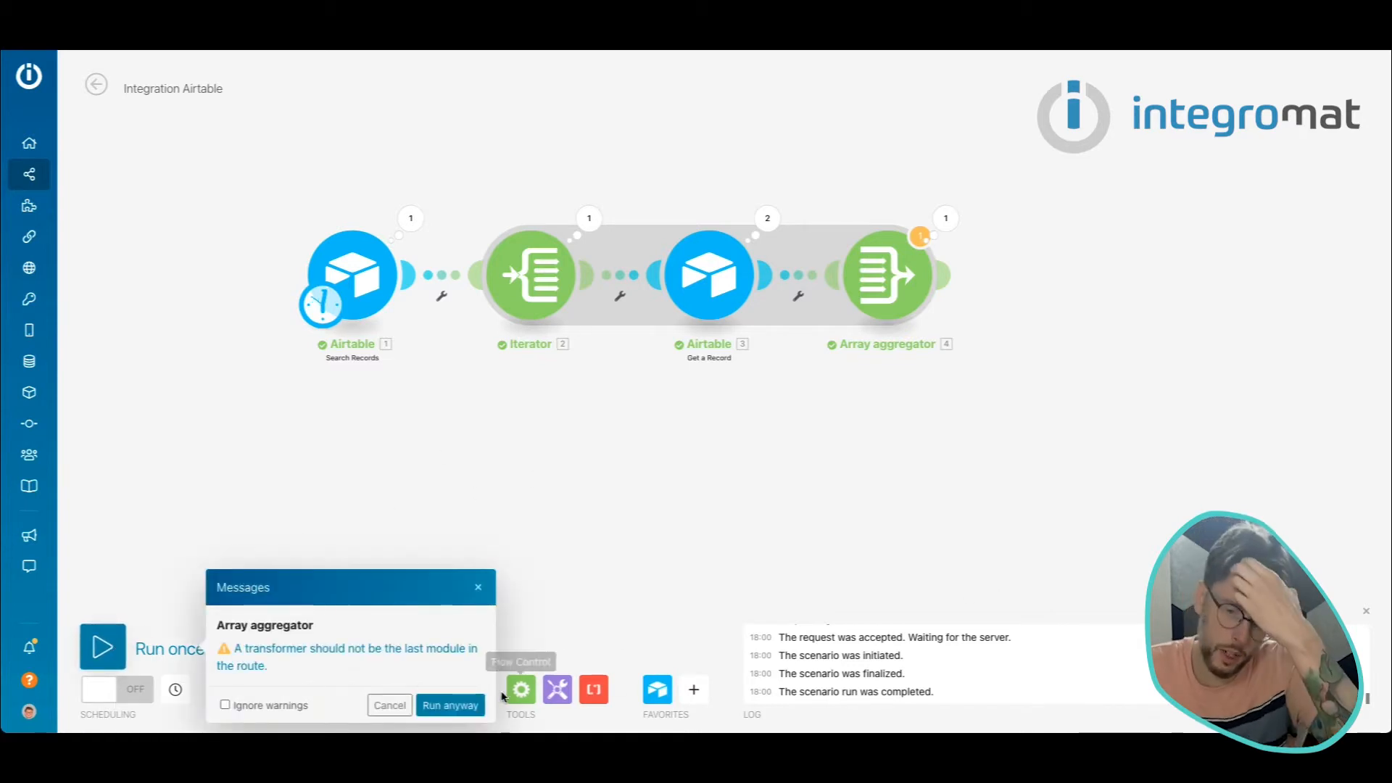
left_click(451, 705)
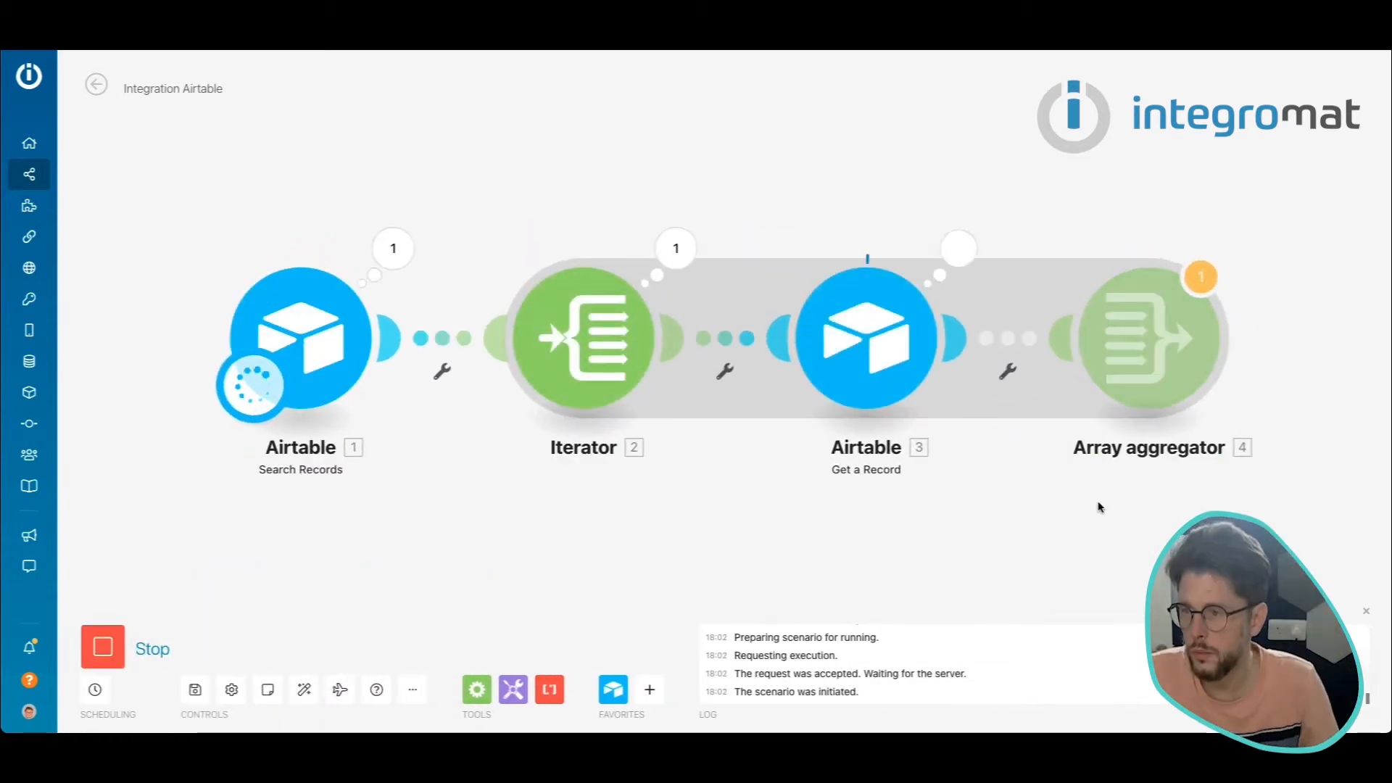
Step: Examine the record bundles that the array aggregator received in the latest run
left_click_drag(1299, 509, 512, 464)
left_click_drag(658, 361, 662, 475)
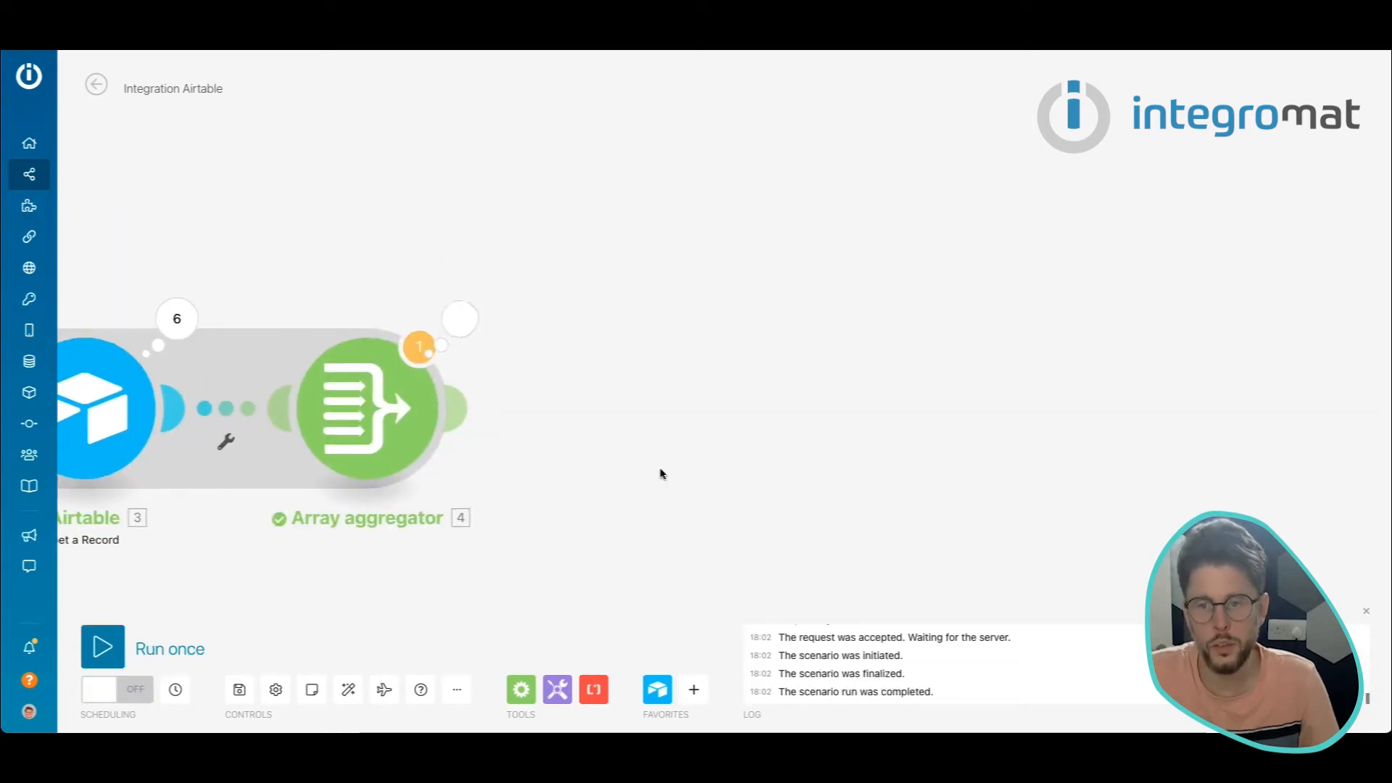
left_click(459, 319)
scroll(645, 294, "down", 7)
scroll(701, 506, "up", 4)
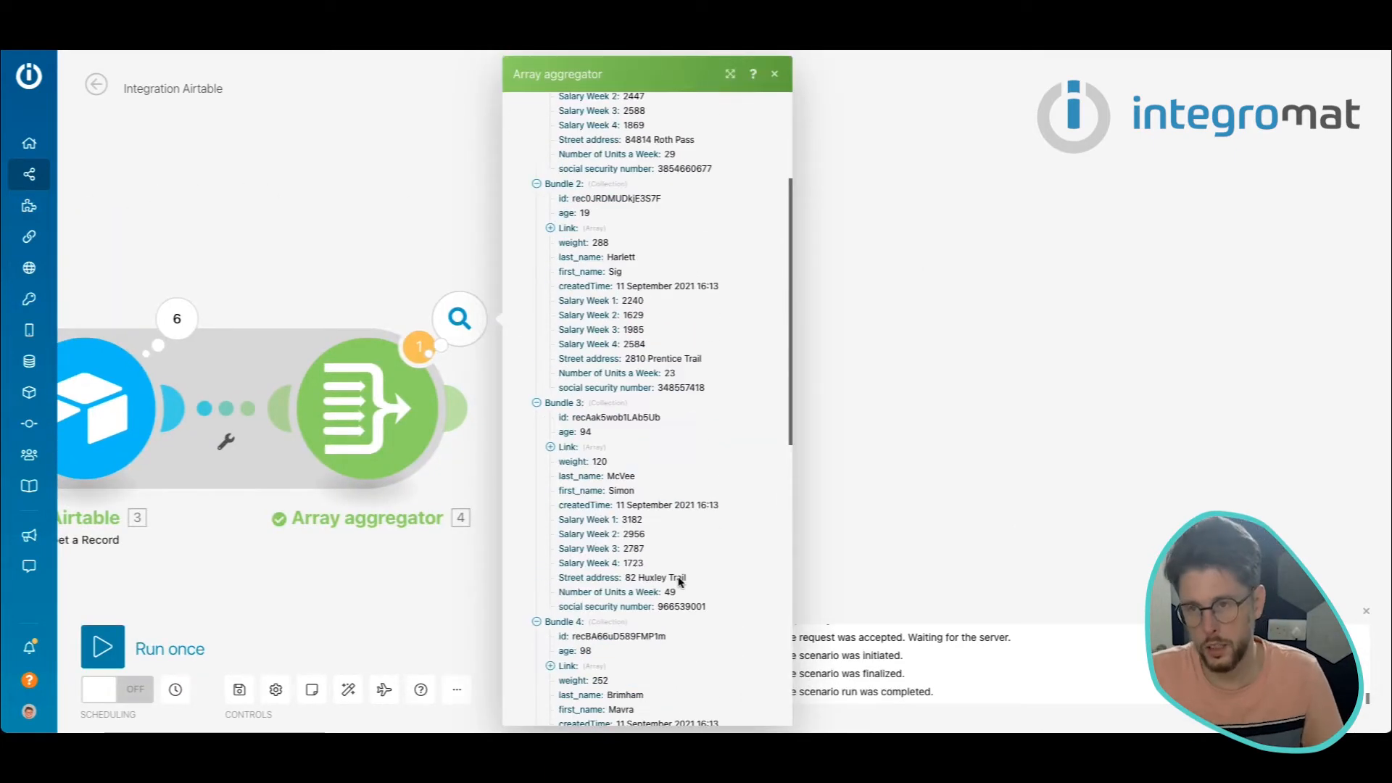
scroll(679, 578, "up", 3)
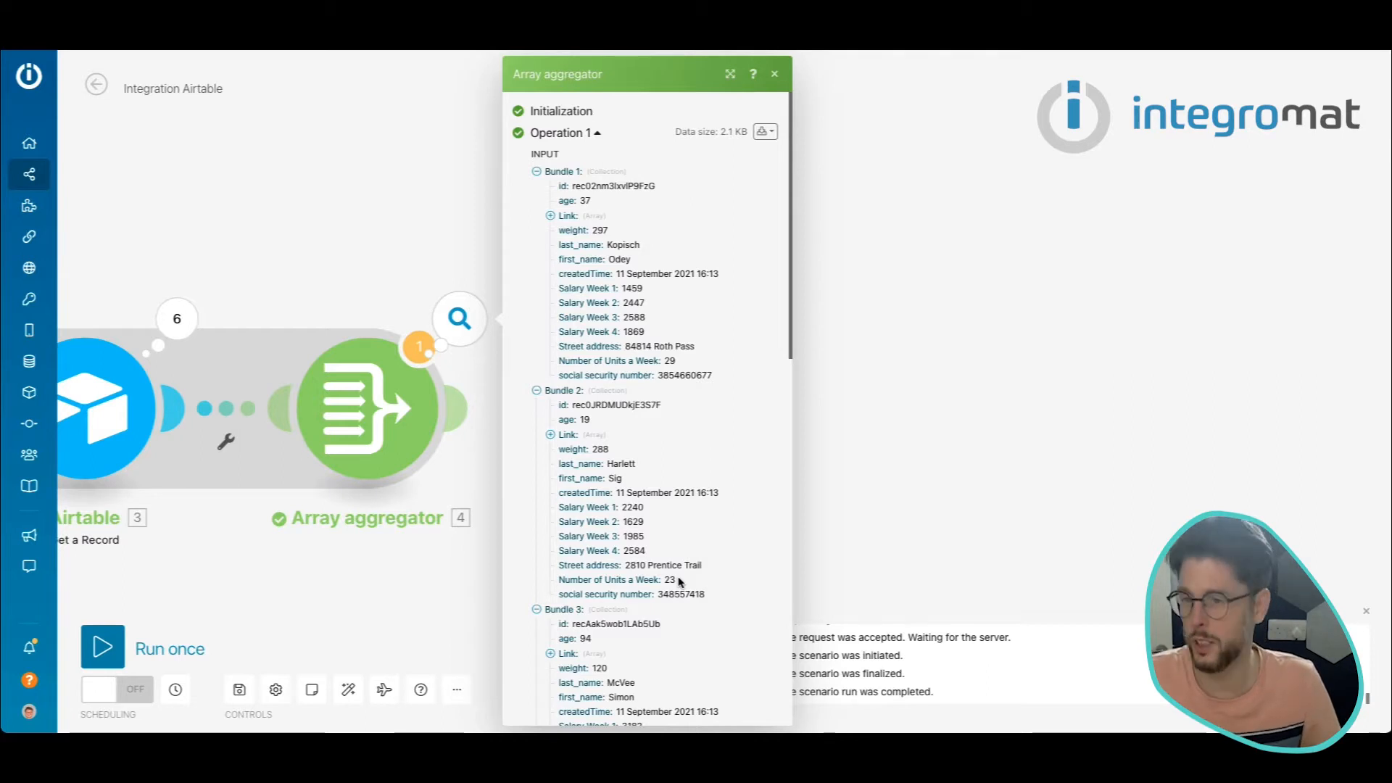
left_click(1012, 442)
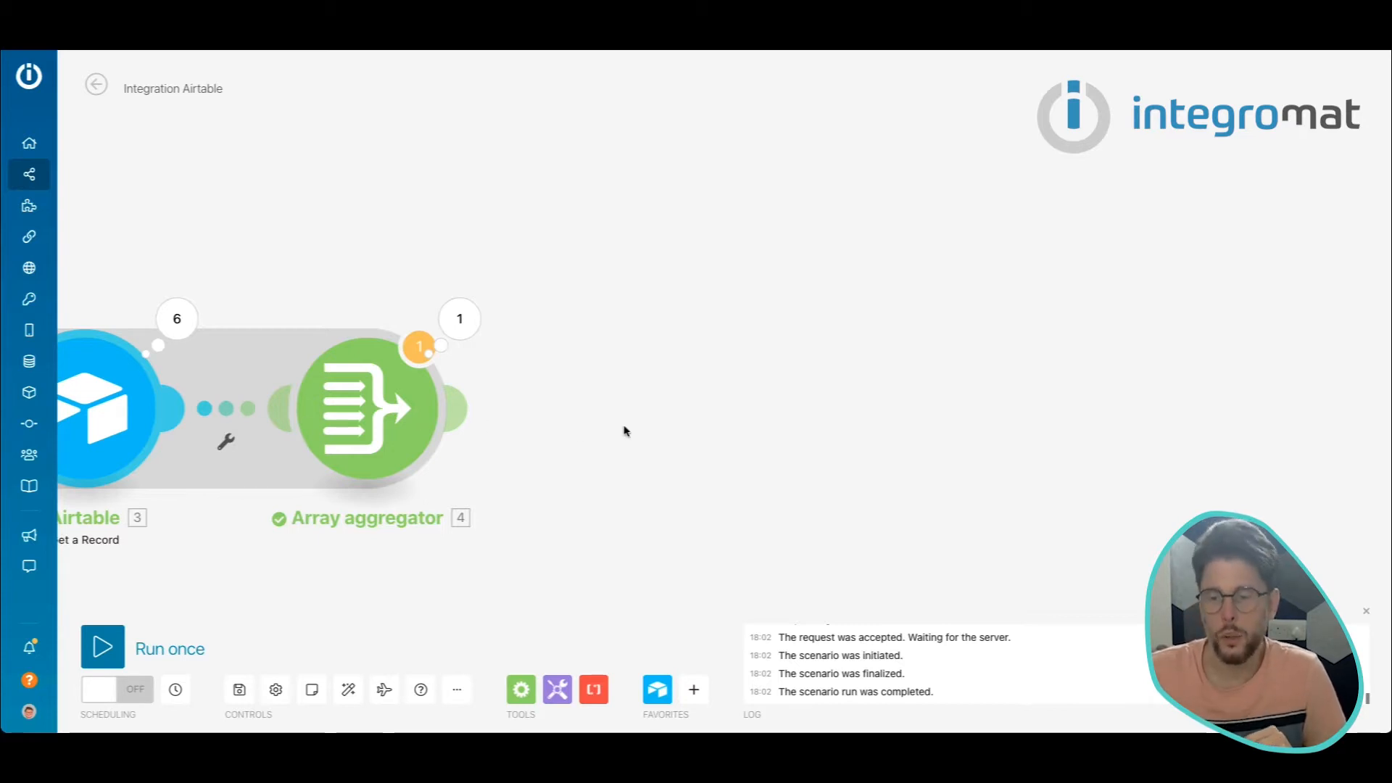
left_click_drag(624, 431, 773, 388)
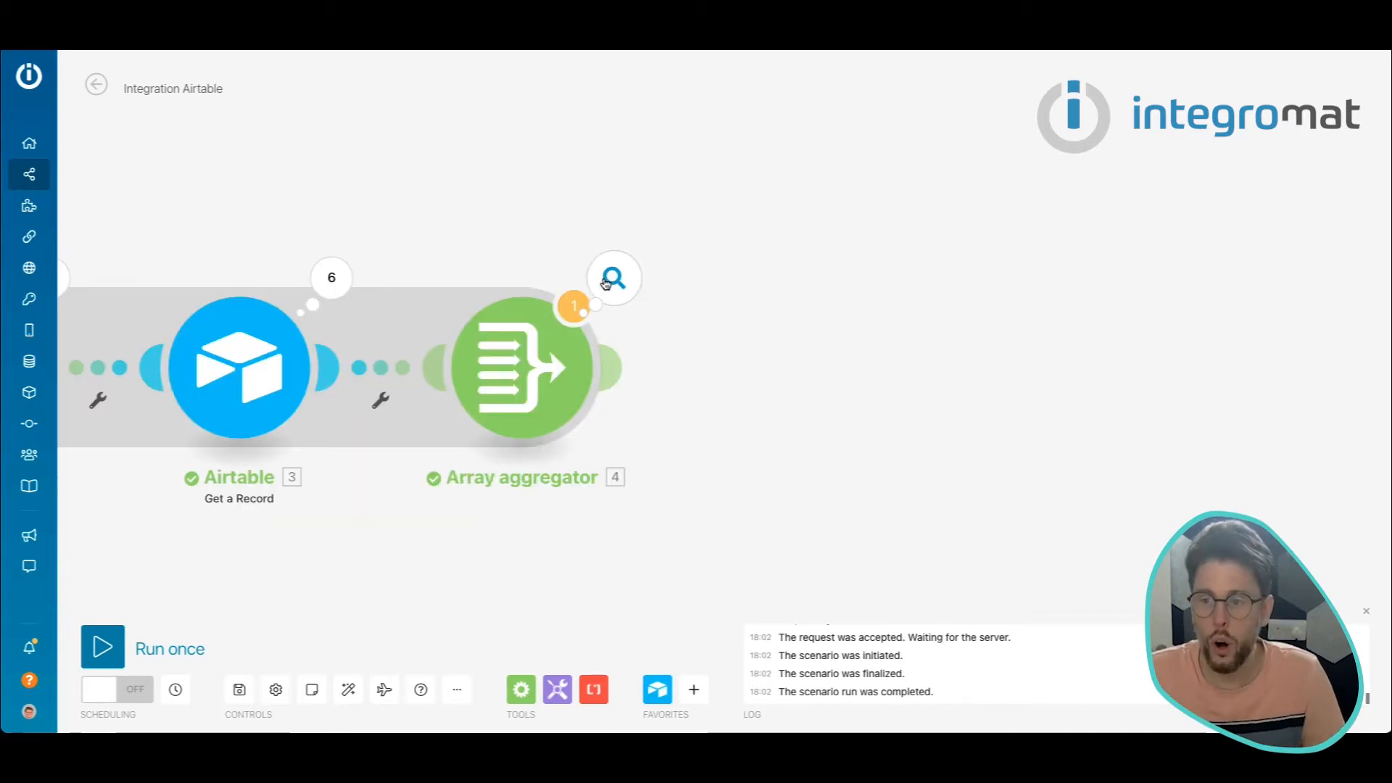
left_click(605, 284)
left_click_drag(1000, 386, 840, 364)
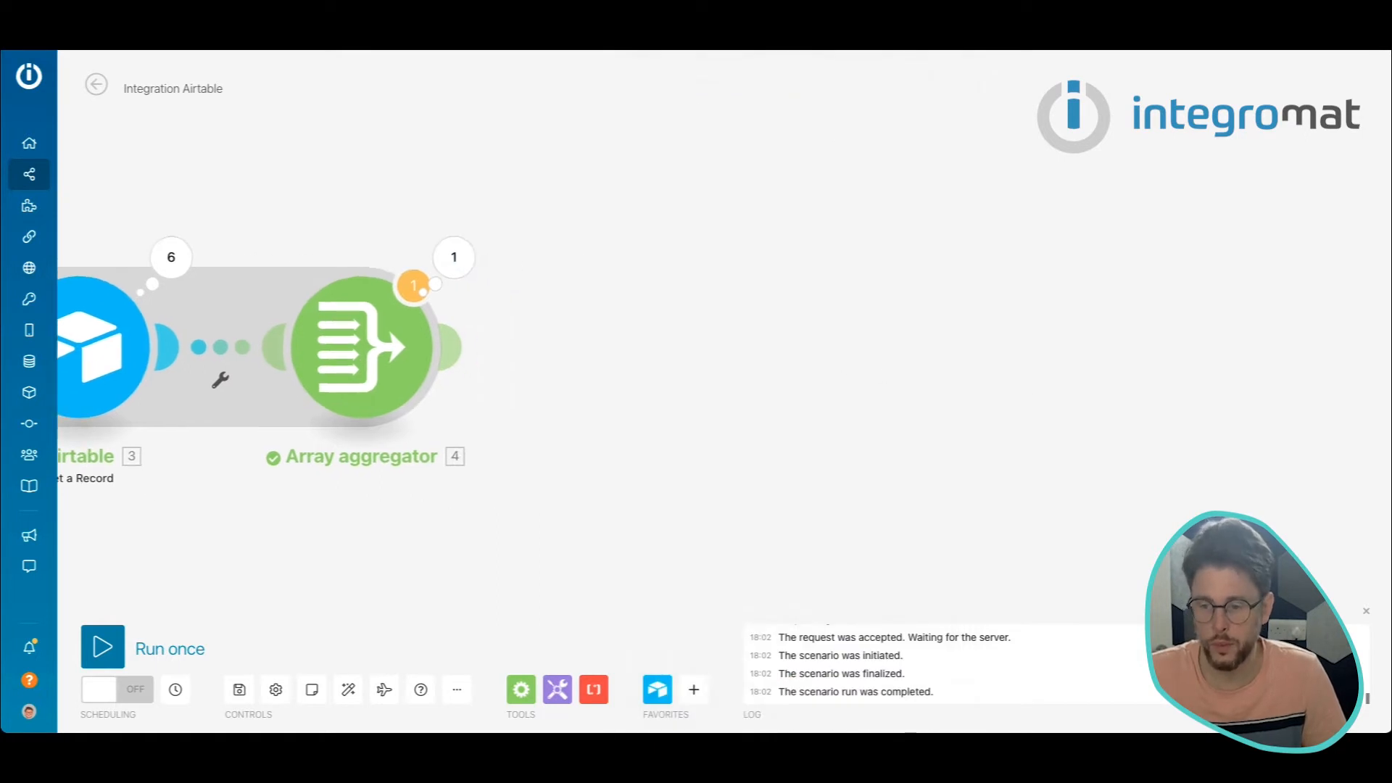
Step: Add a Set variable module after the array aggregator and name its variable "Average Age"
left_click(556, 689)
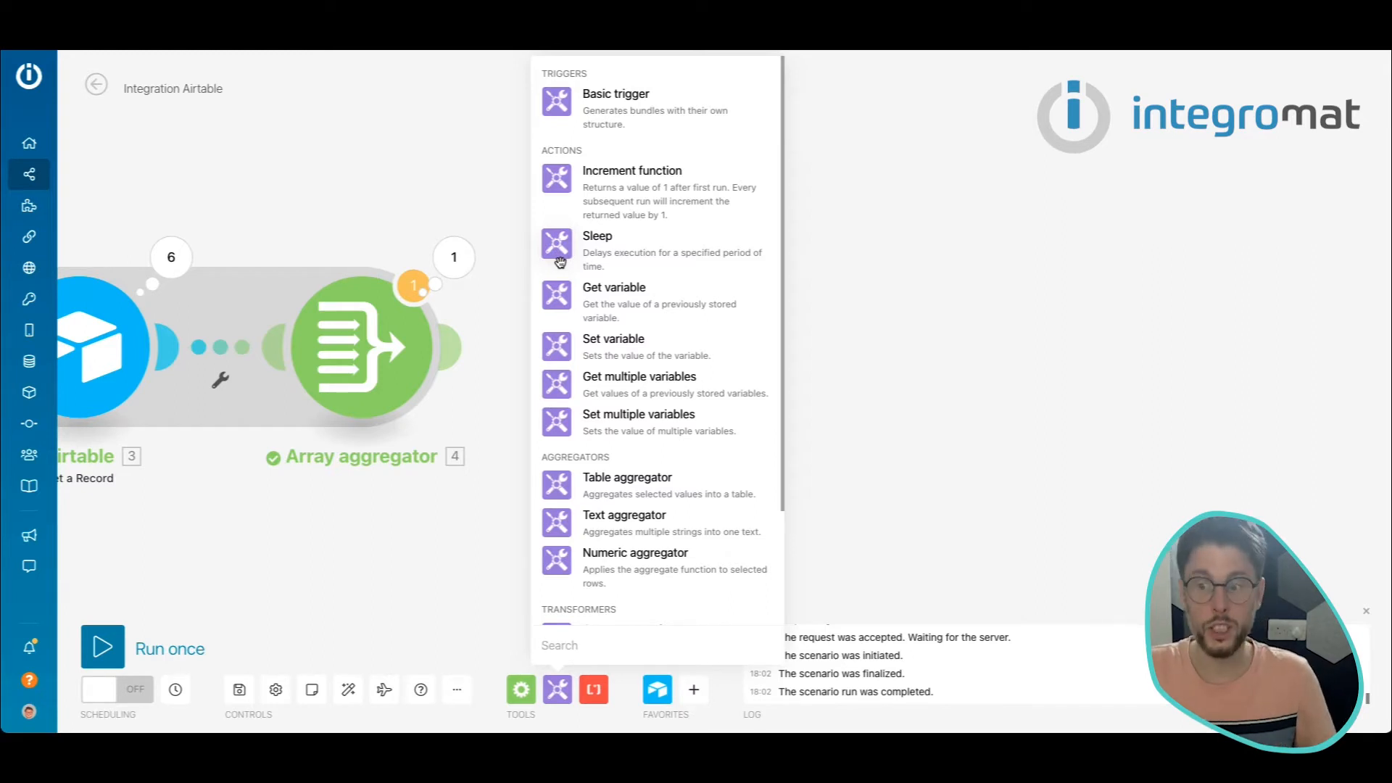
left_click(558, 347)
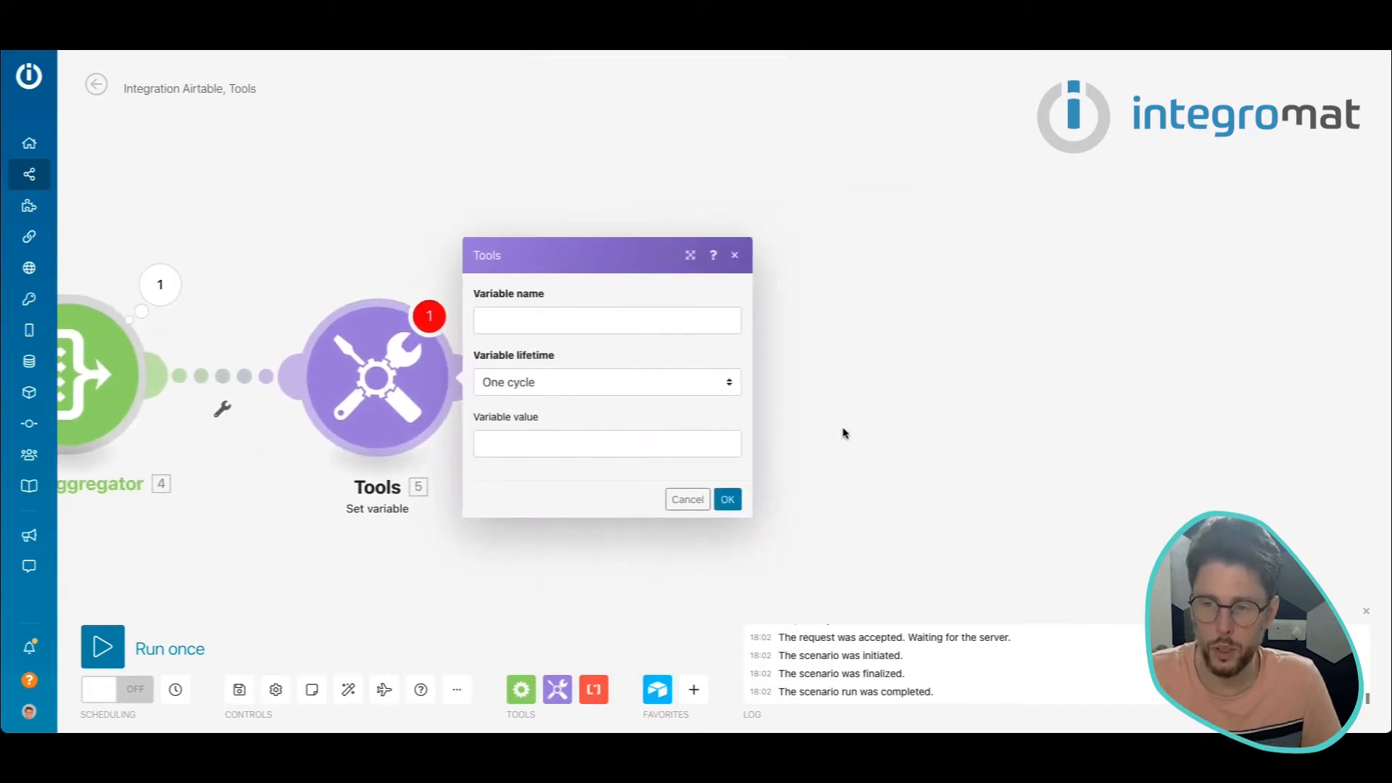
left_click(636, 331)
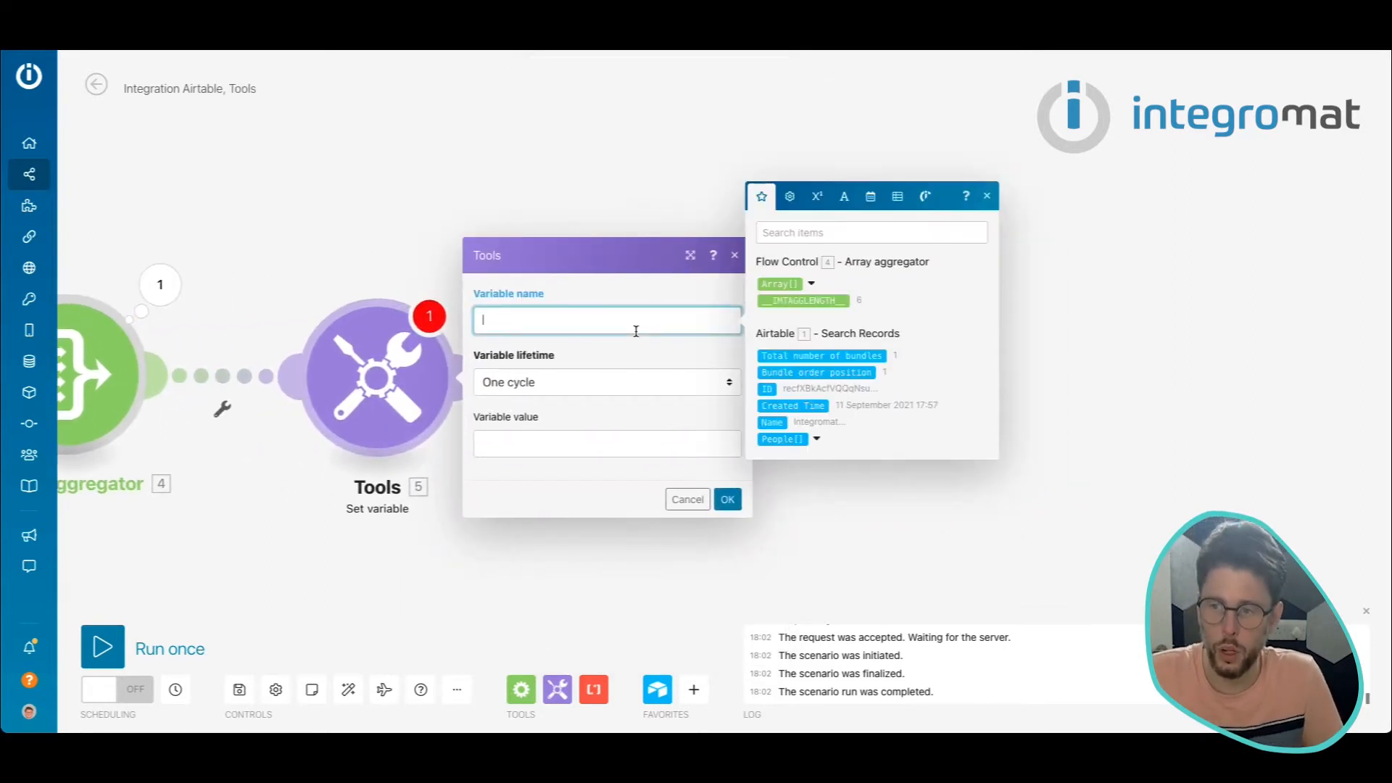
type("Average")
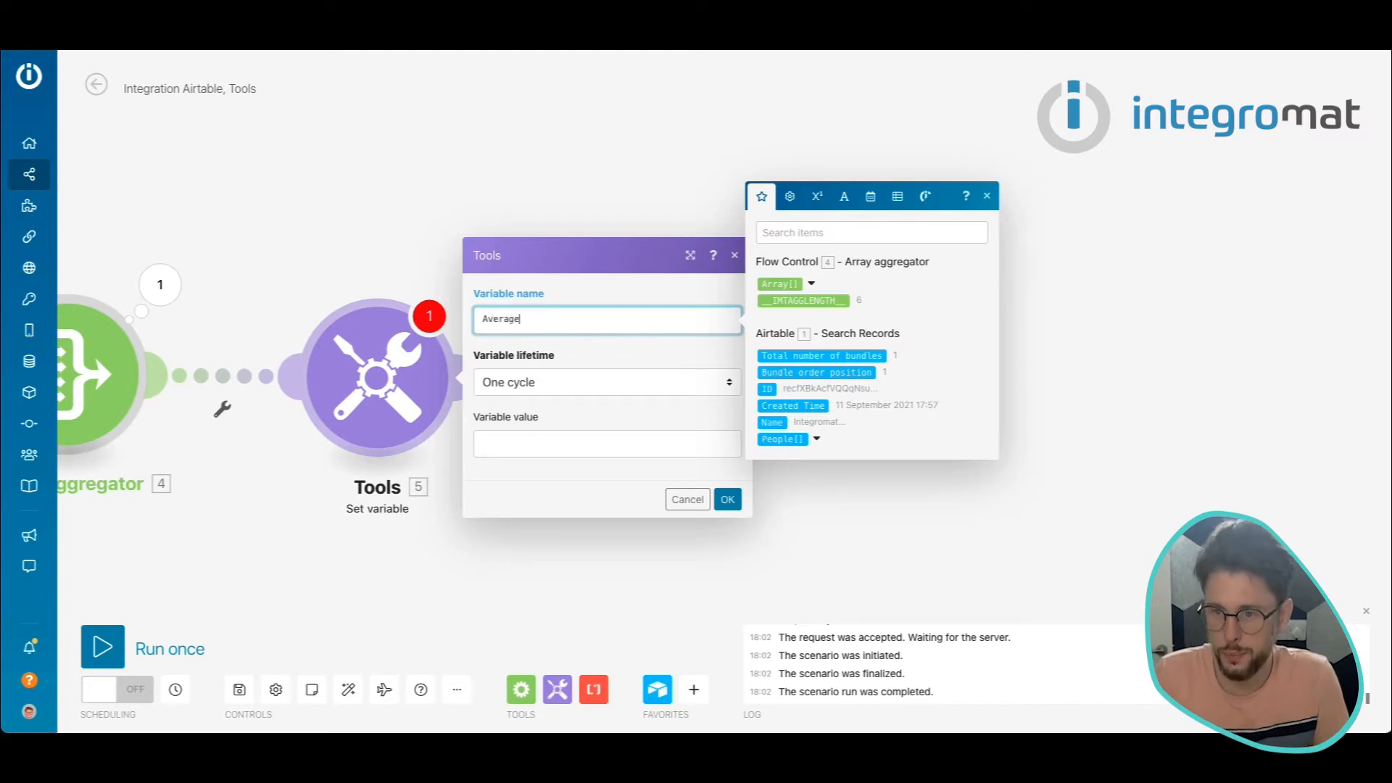
type(" Age")
Step: Map the variable's value to the age item of the array aggregator's Array and confirm the module settings
left_click(704, 440)
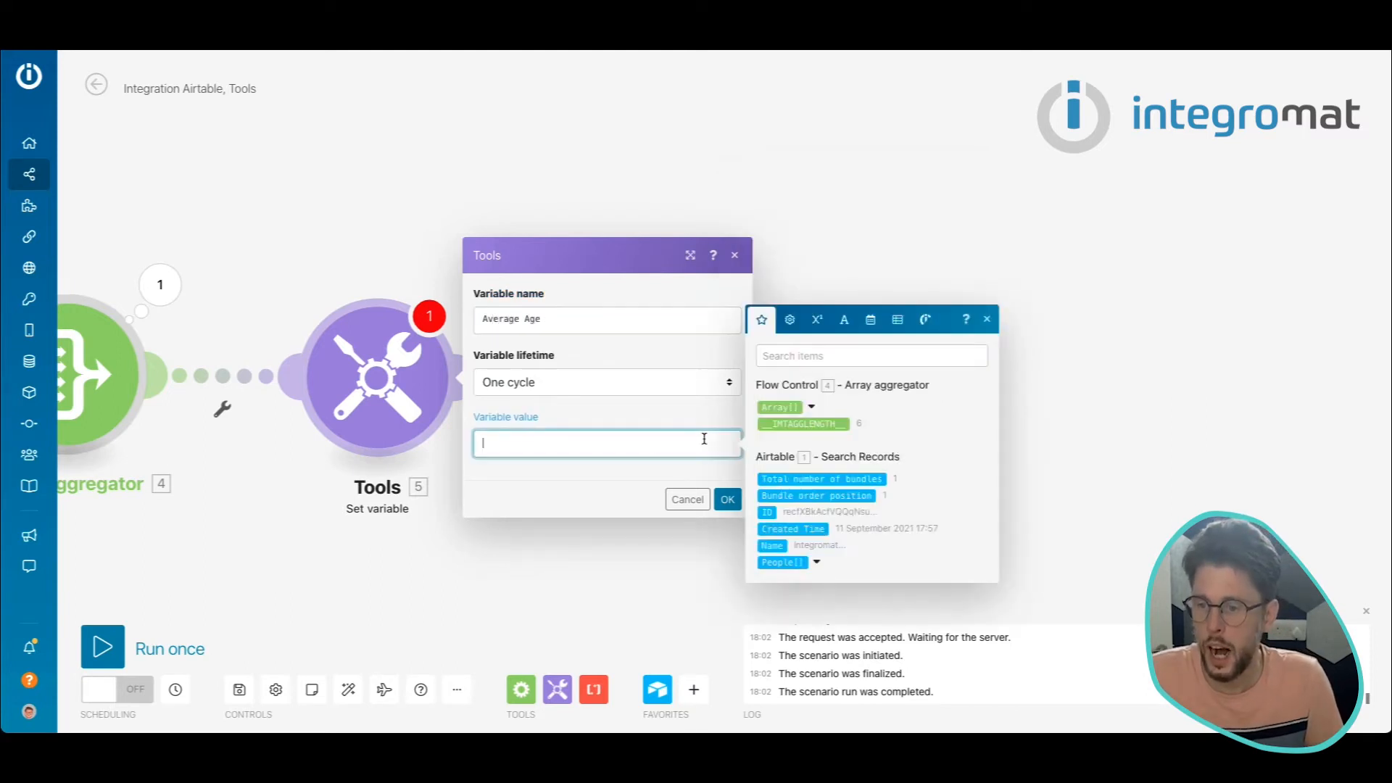
left_click(811, 407)
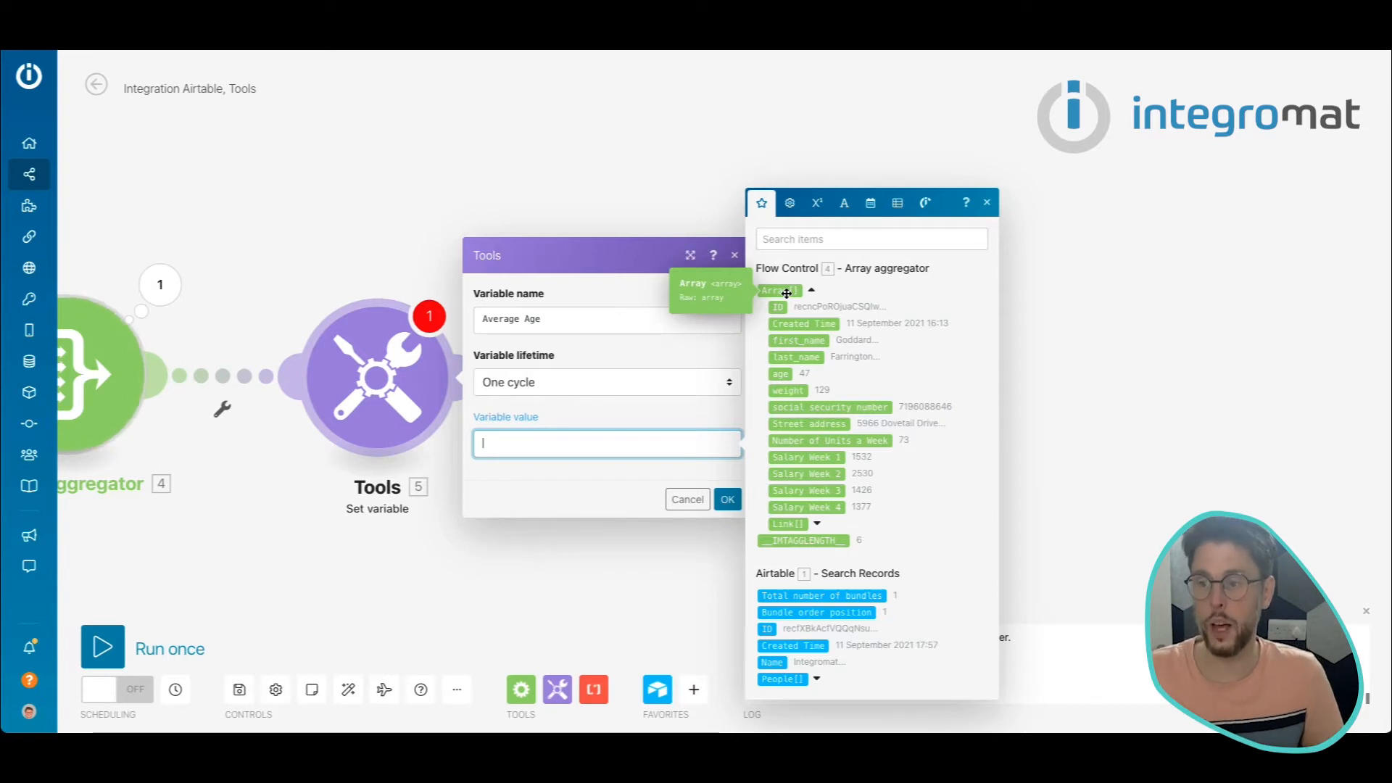
left_click(781, 374)
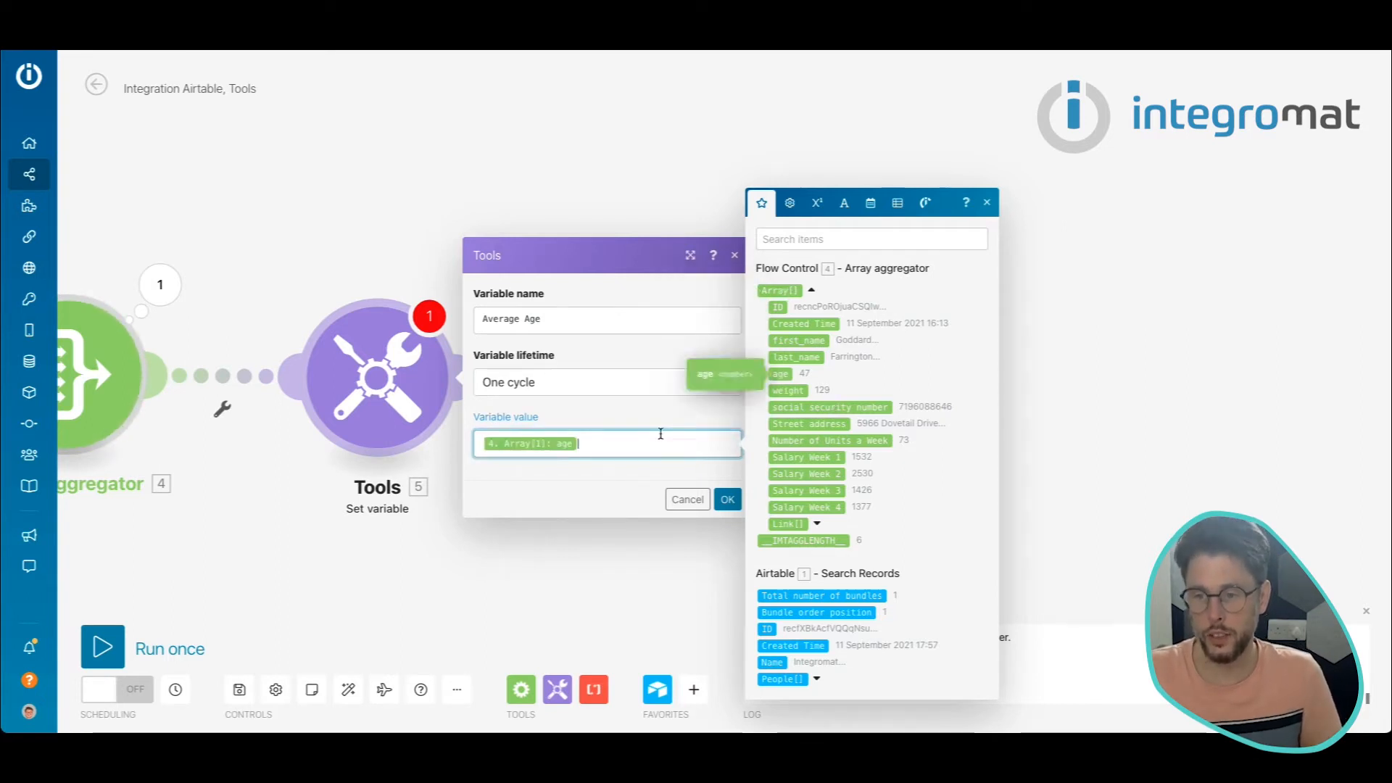
left_click(726, 500)
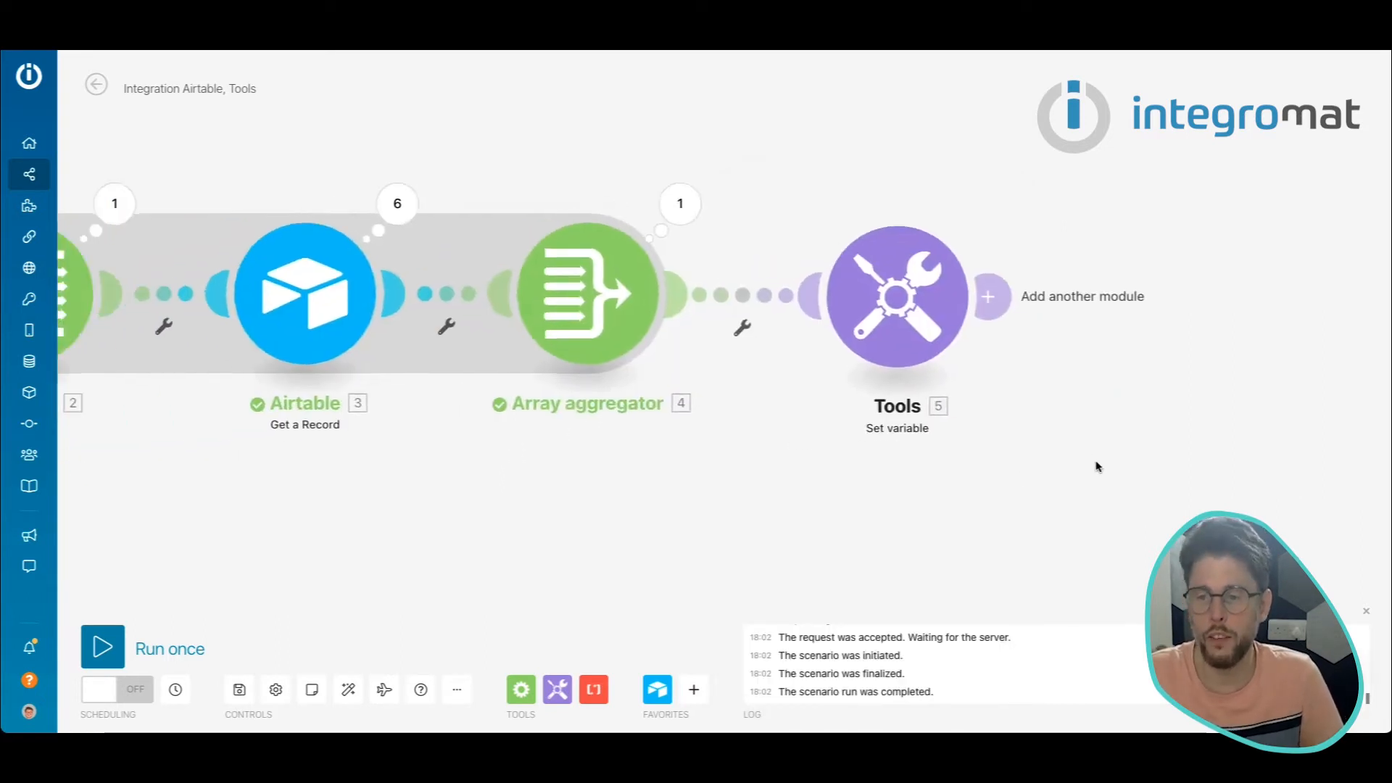
Step: Run the scenario once and check the input and output of the Set variable module
left_click(107, 647)
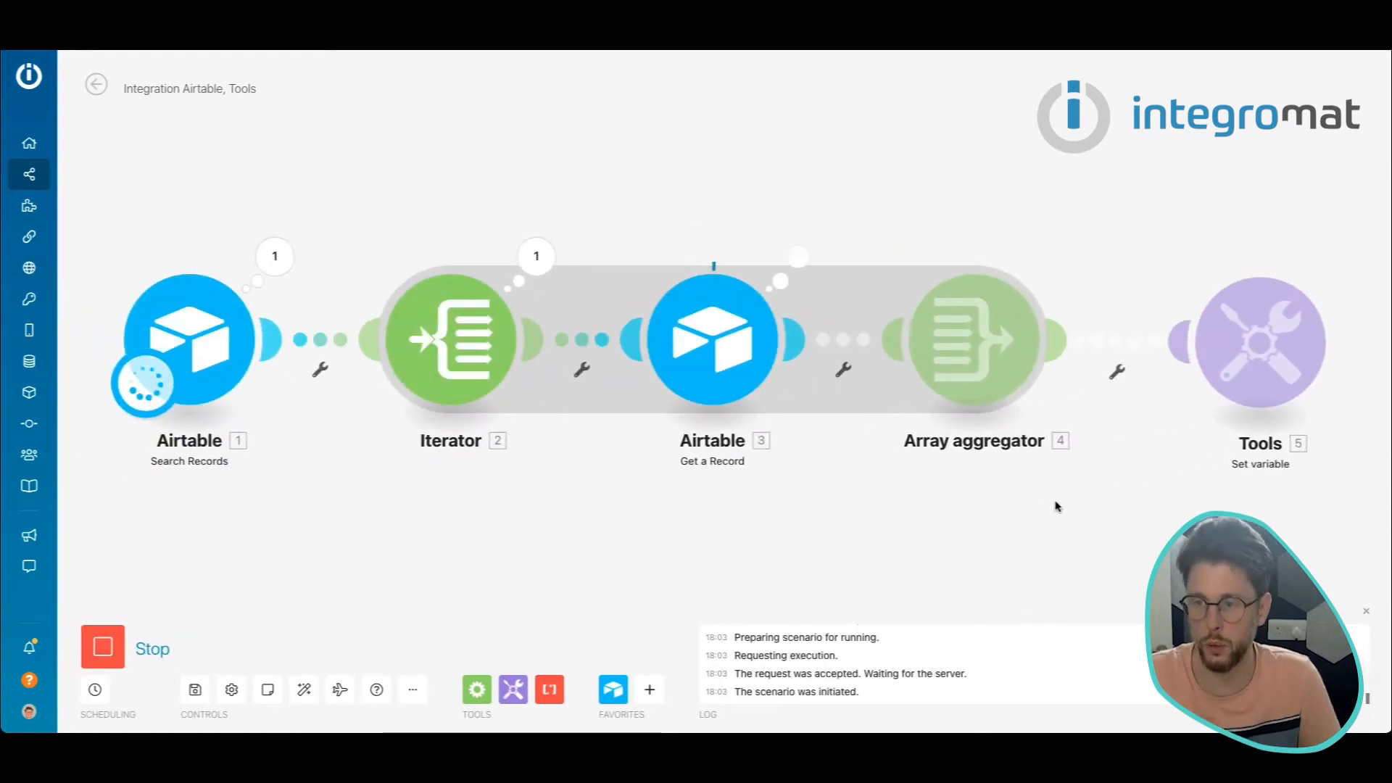
left_click_drag(1223, 509, 397, 514)
left_click(508, 277)
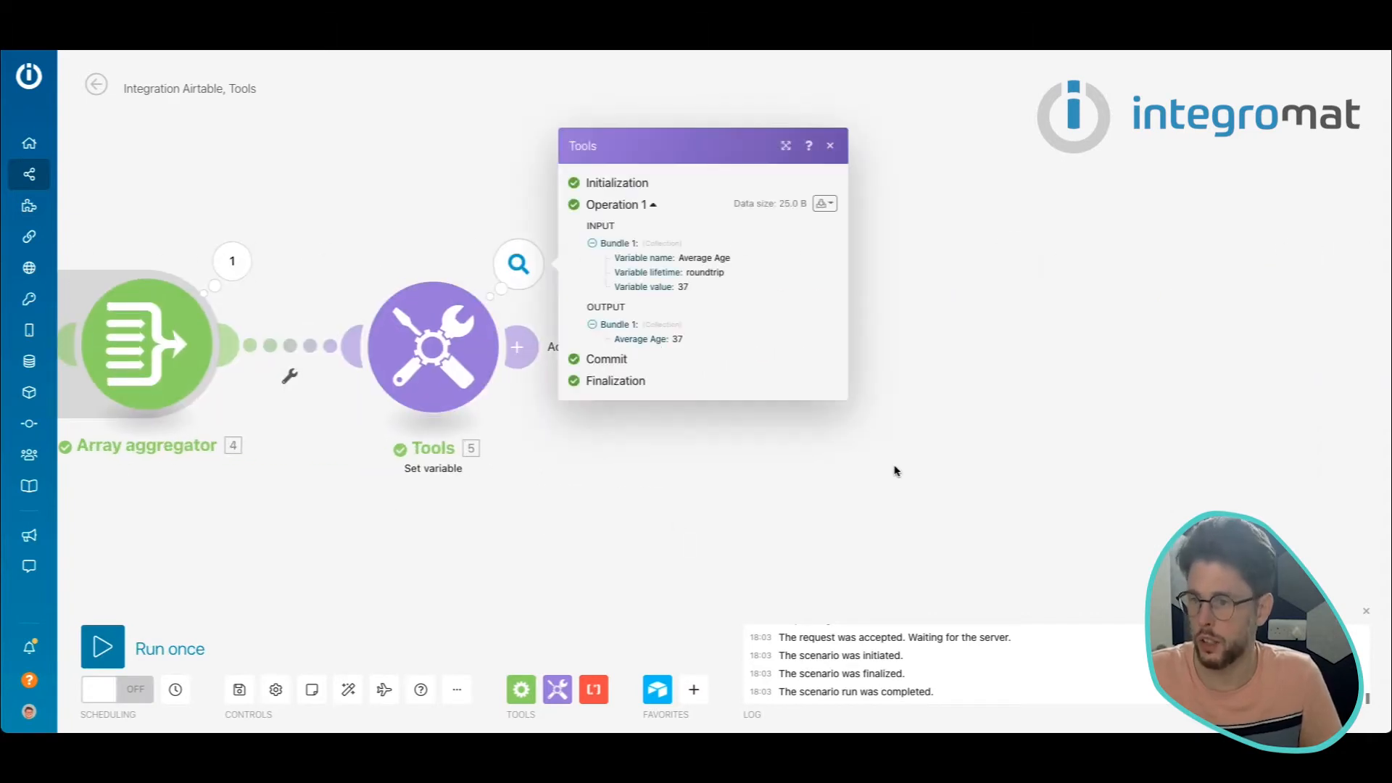
left_click(895, 471)
Step: Compare the variable's mapped age item and the aggregator's available Array fields with the Set variable module's output
left_click(469, 373)
left_click(649, 419)
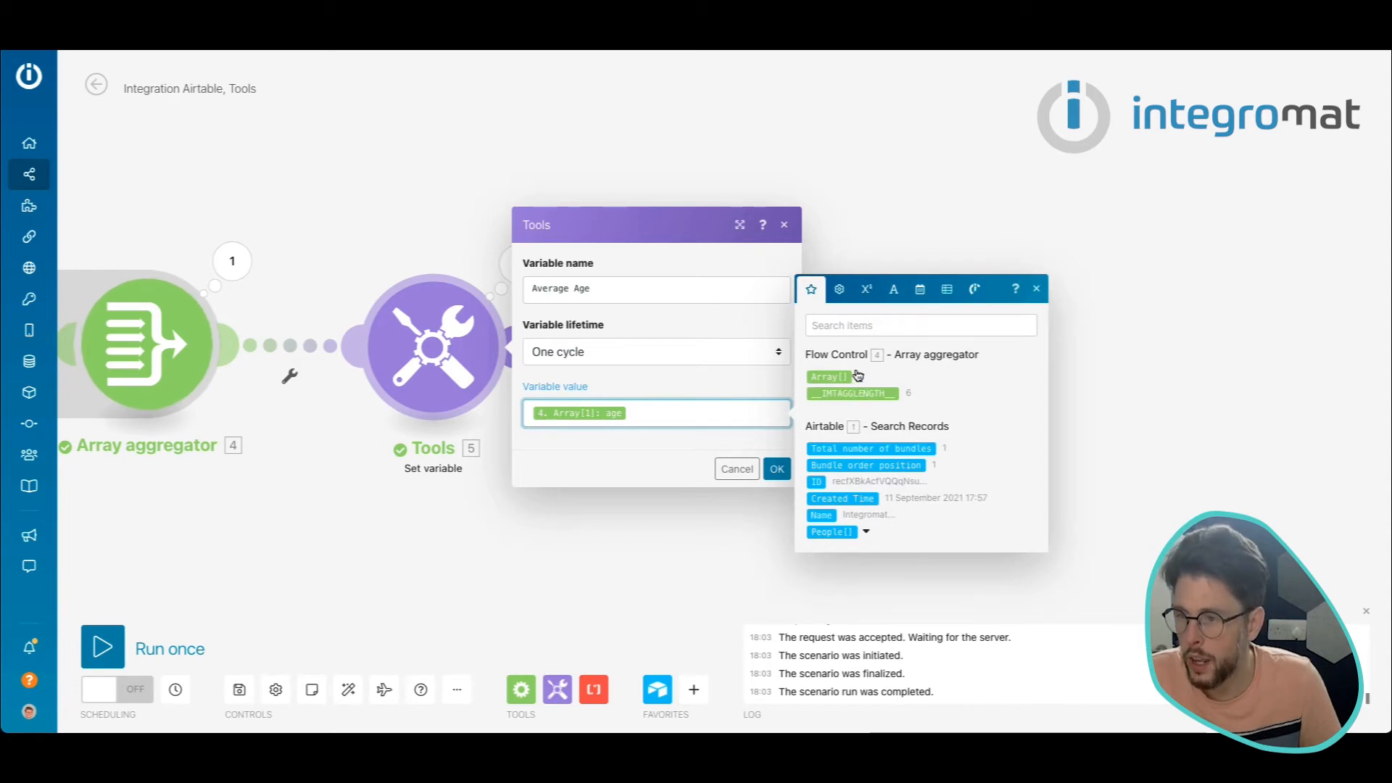
left_click(861, 377)
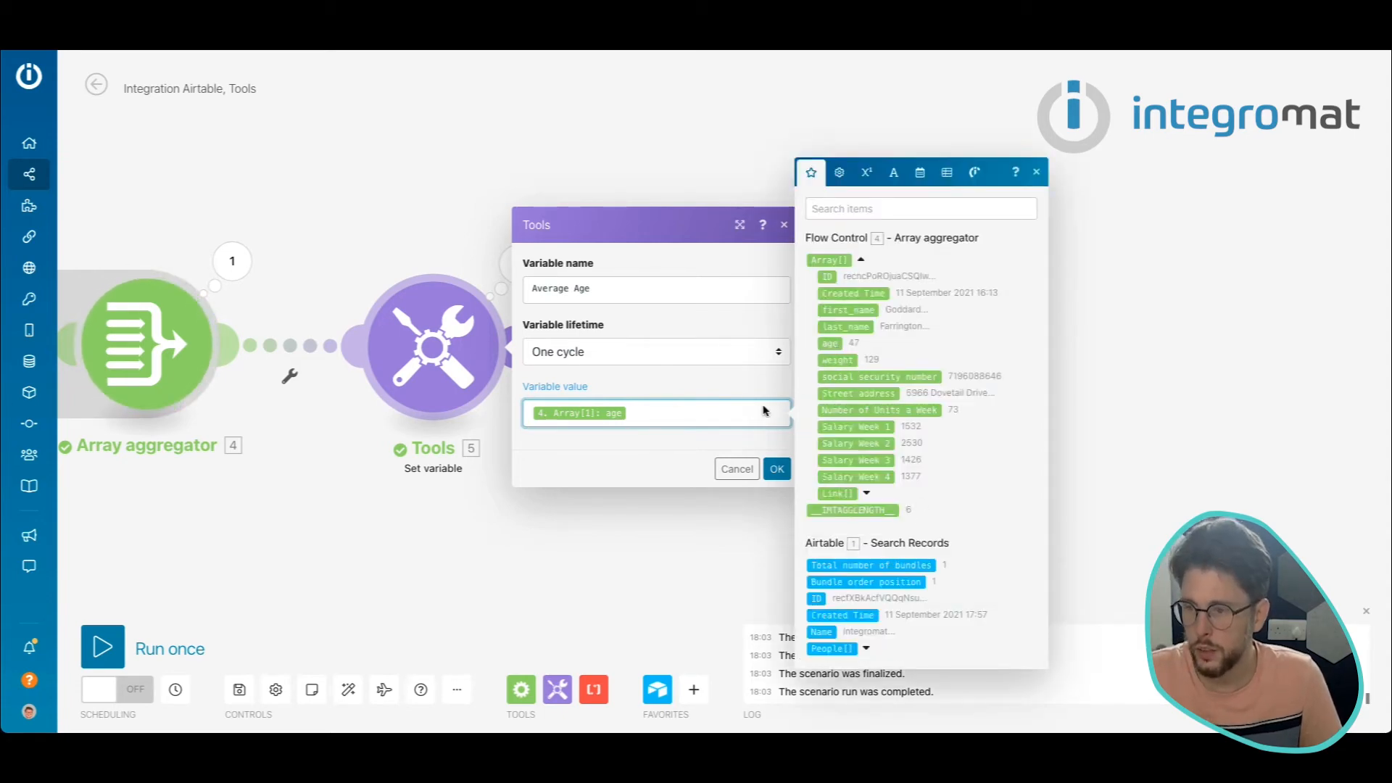
left_click(776, 469)
left_click(518, 264)
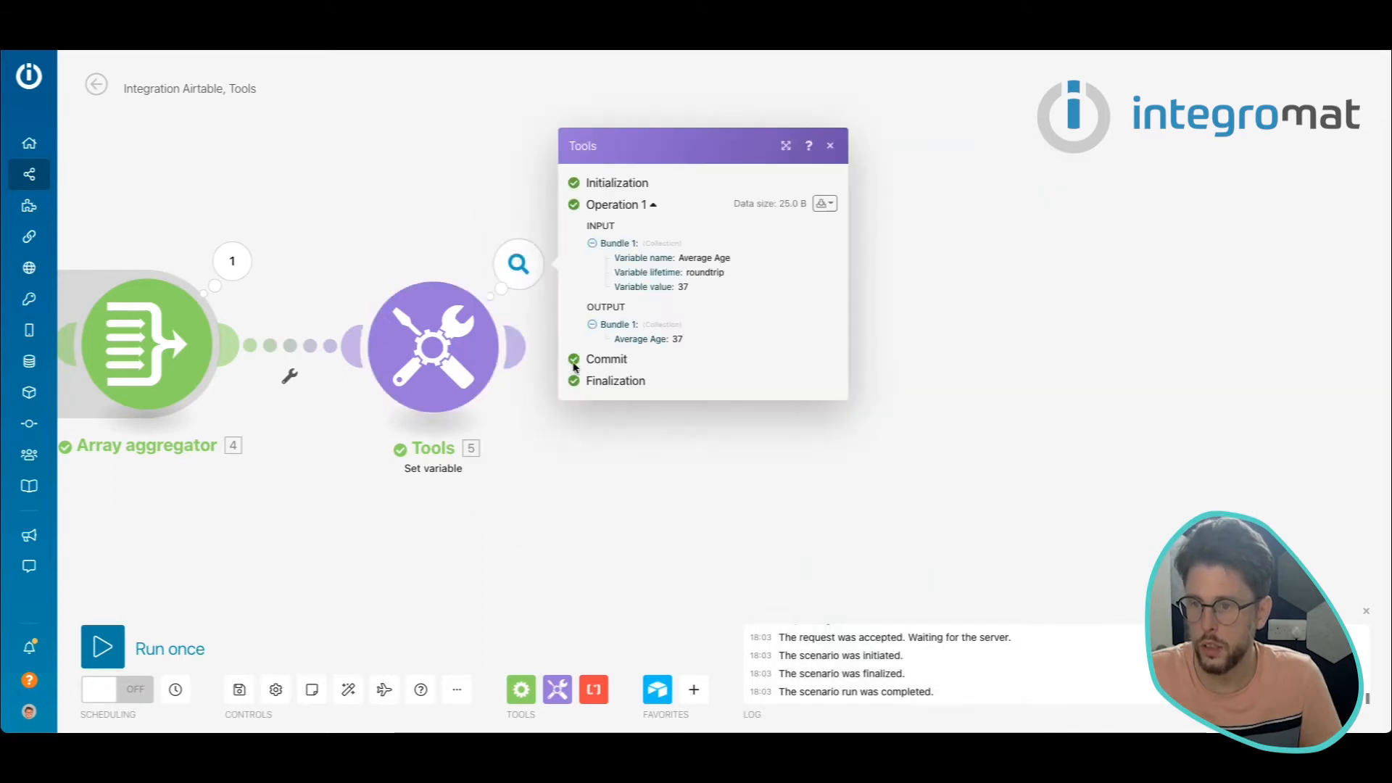
left_click(433, 347)
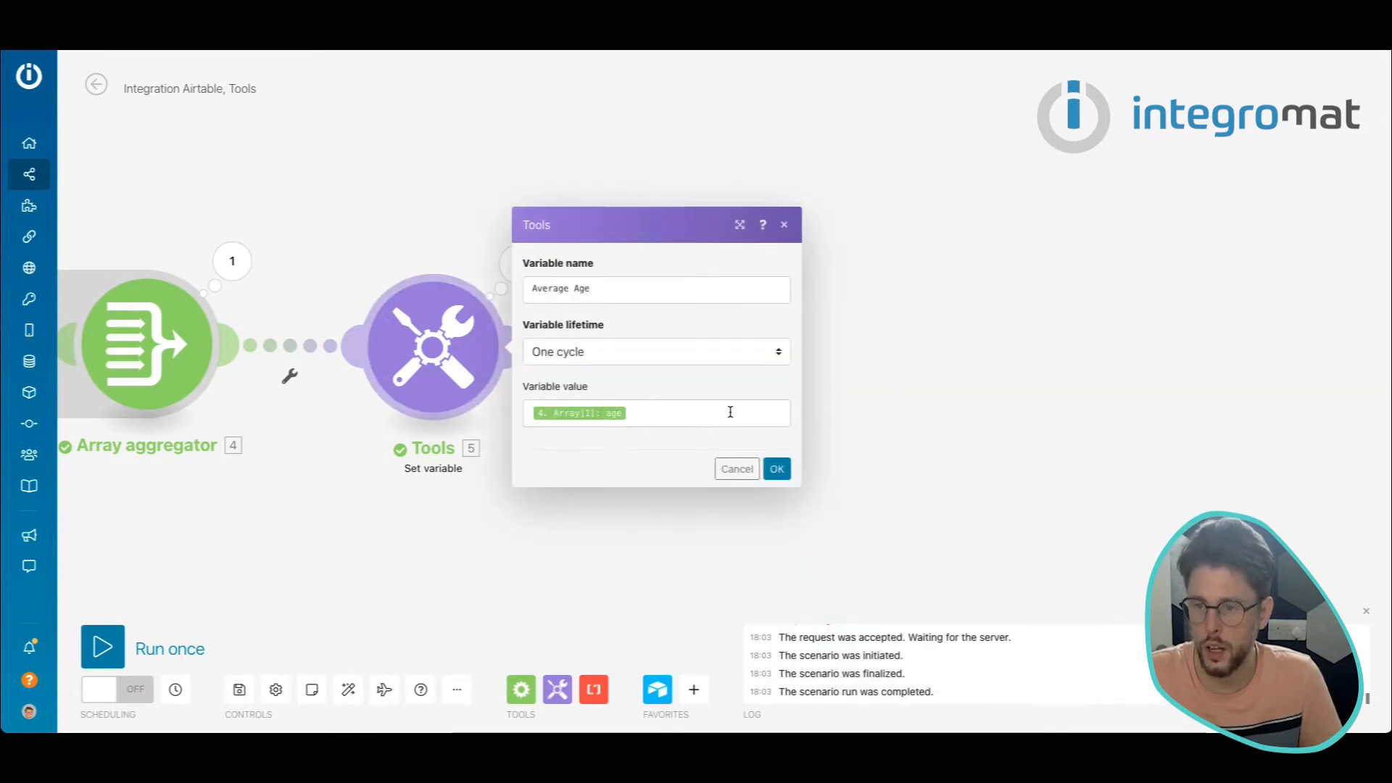
left_click(729, 412)
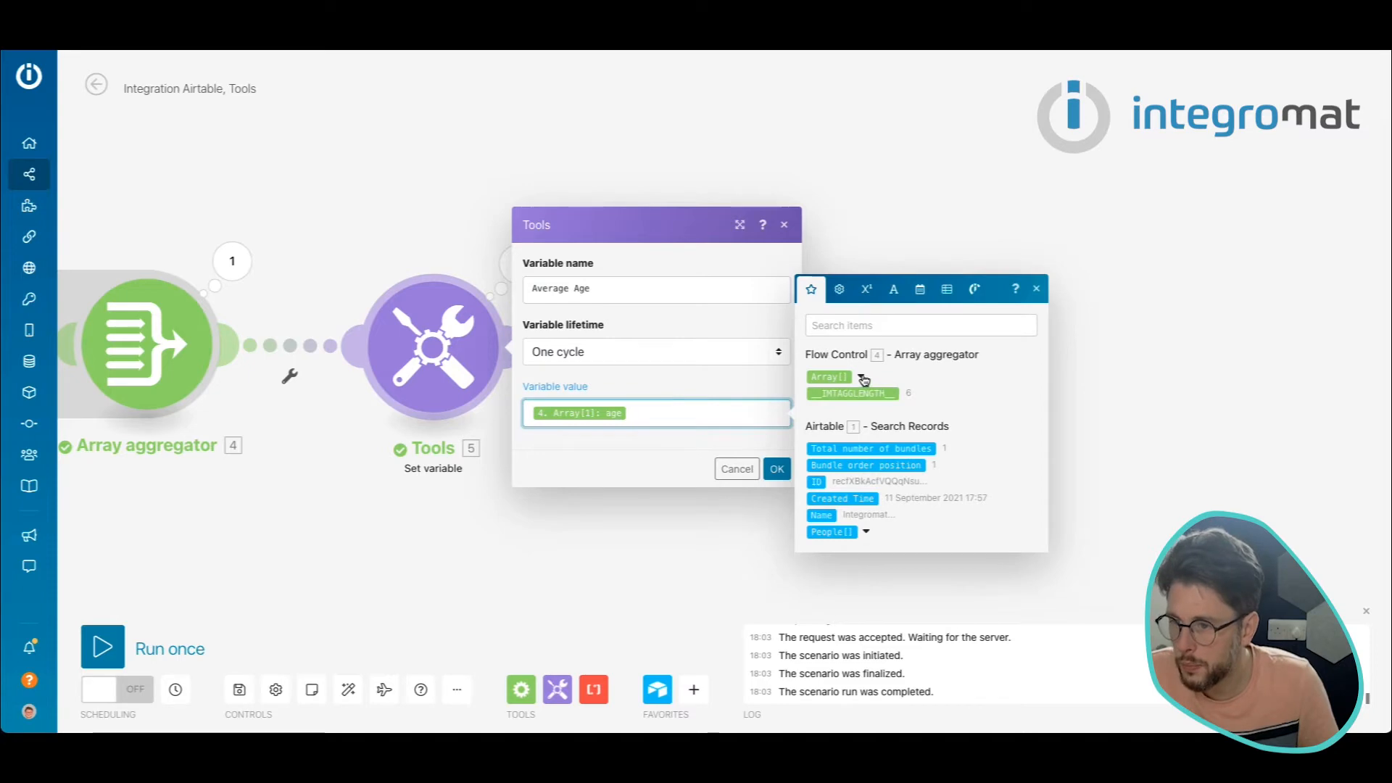
left_click(861, 377)
left_click(441, 452)
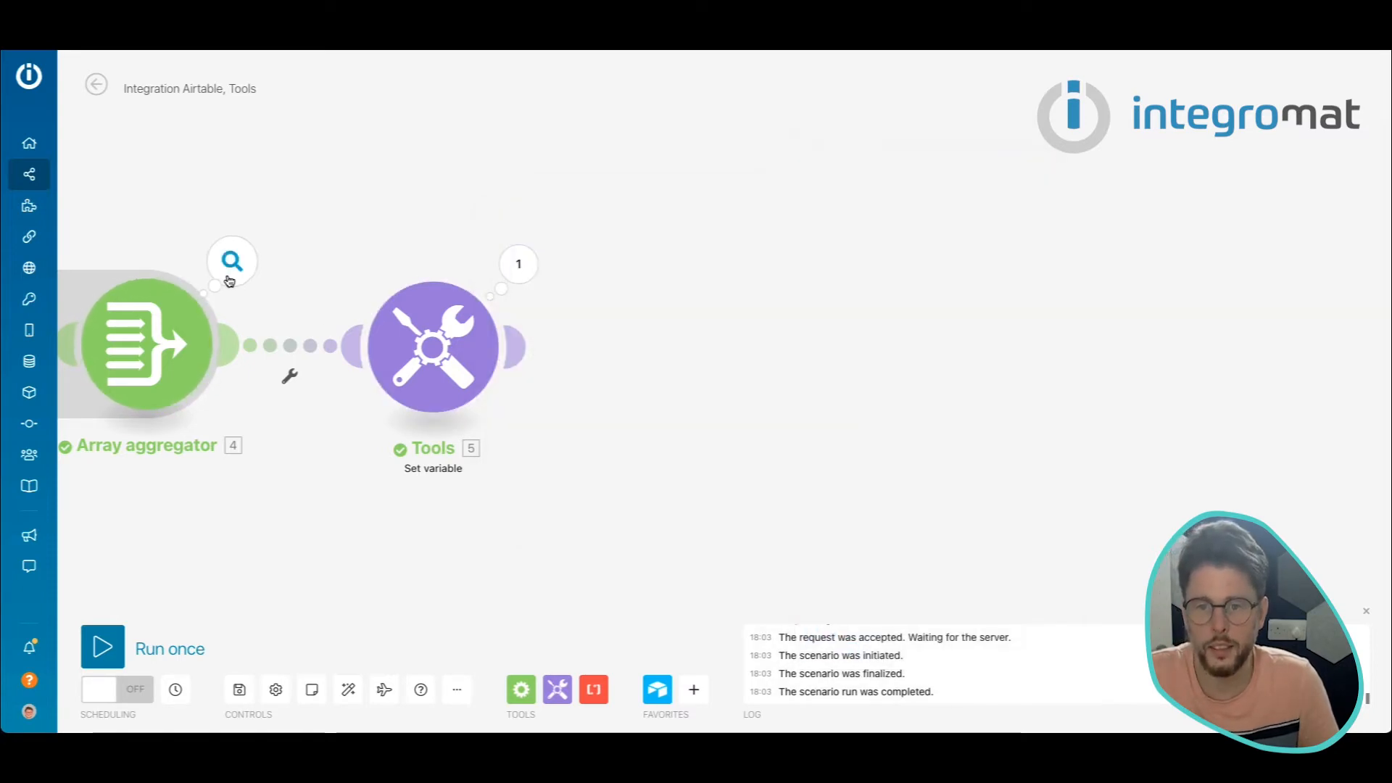
Step: Examine the age values across the array aggregator's input bundles
left_click(229, 279)
scroll(405, 526, "down", 12)
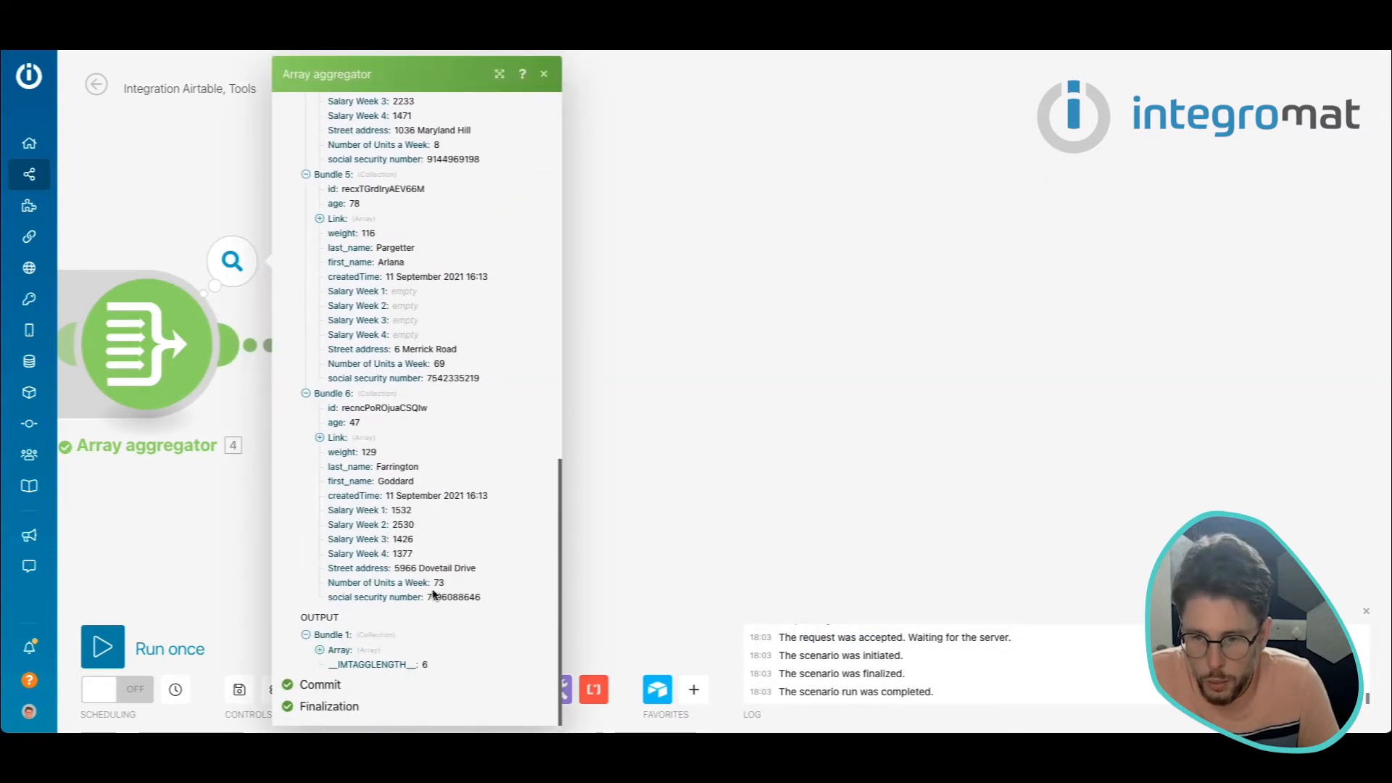
scroll(378, 500, "up", 12)
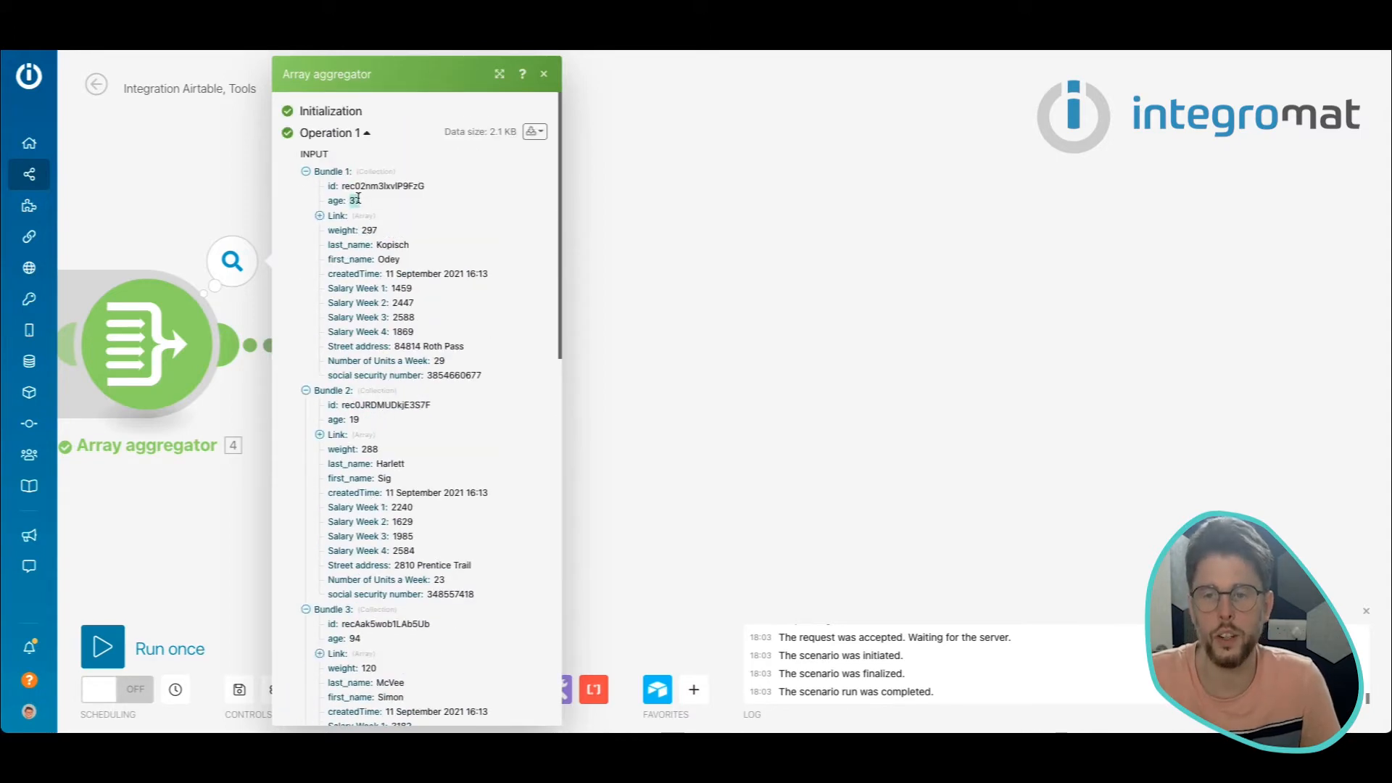
left_click(544, 74)
left_click(232, 262)
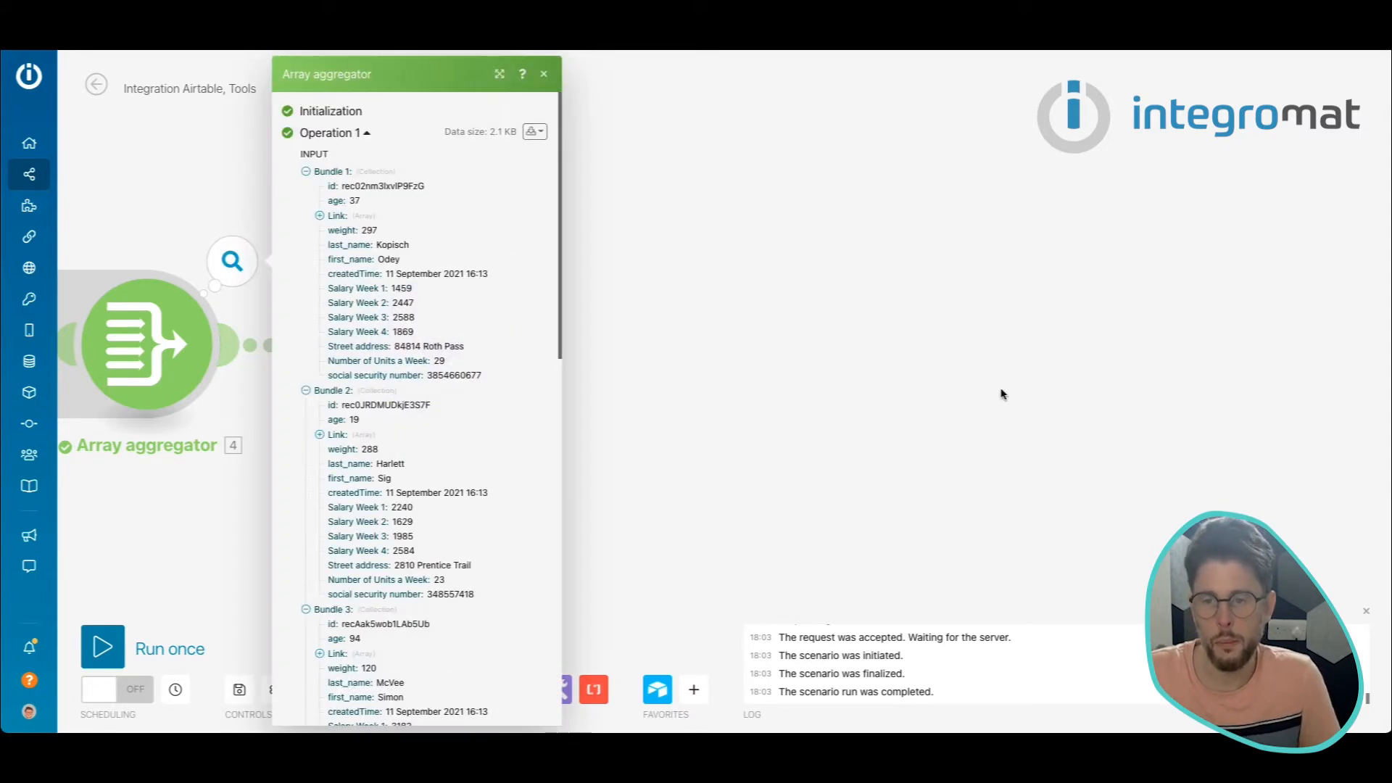
left_click(864, 373)
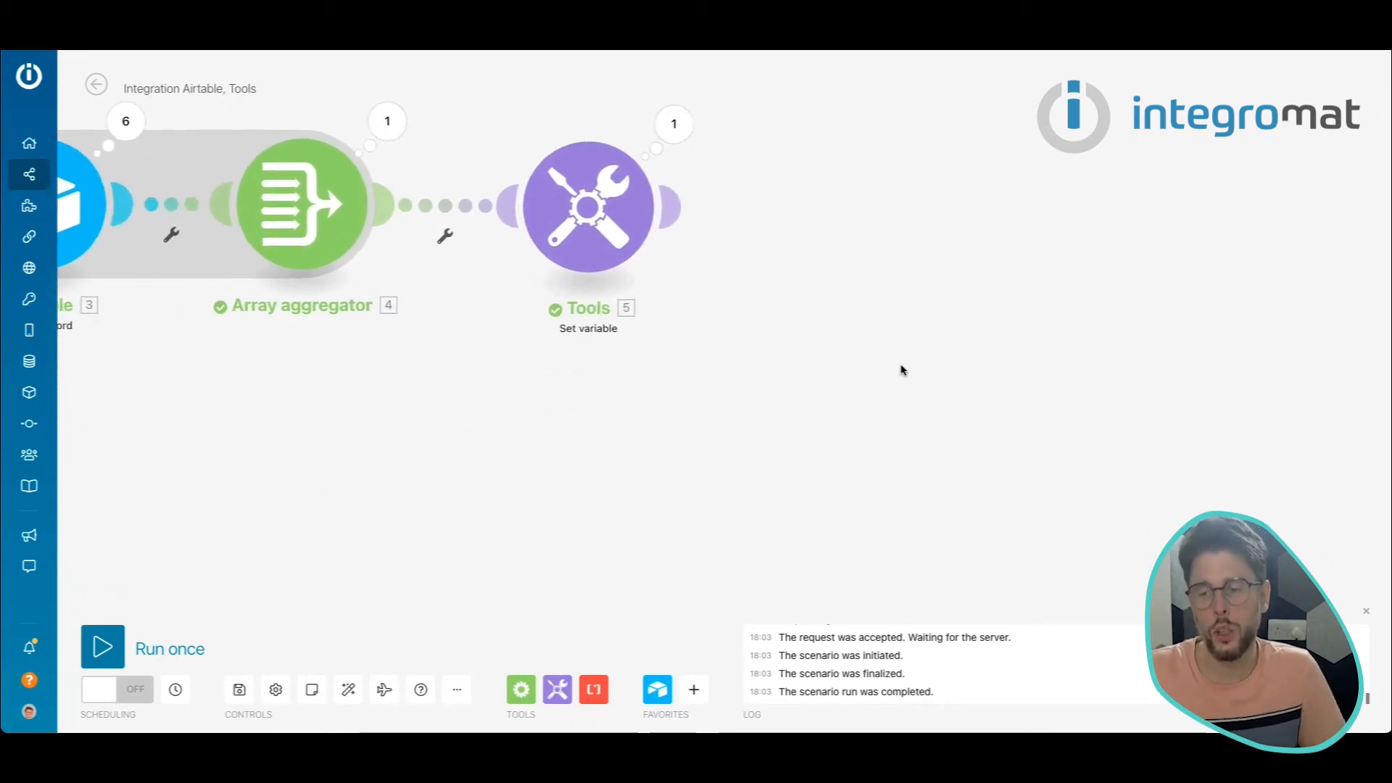
Step: Replace the age item in the Average Age variable's value with the array aggregator's entire Array
left_click(670, 352)
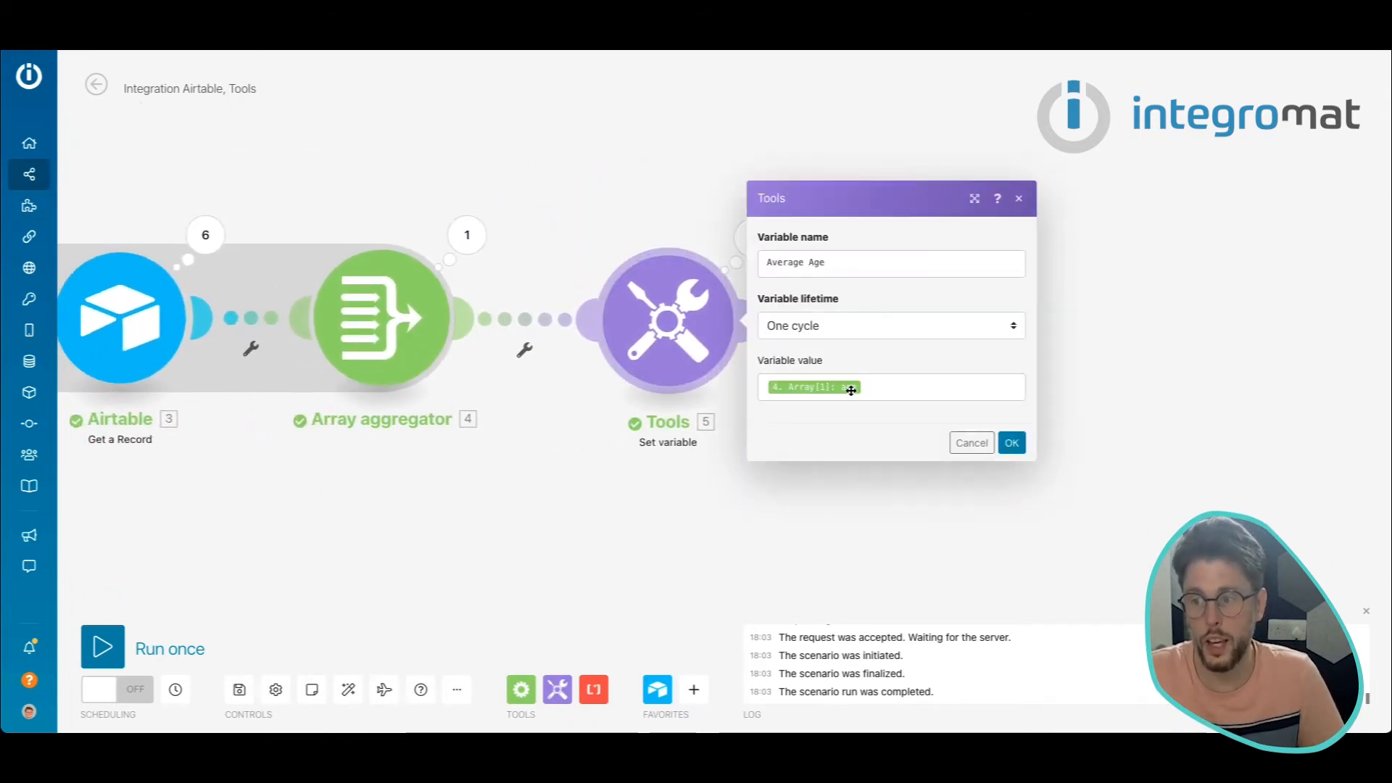
left_click(935, 389)
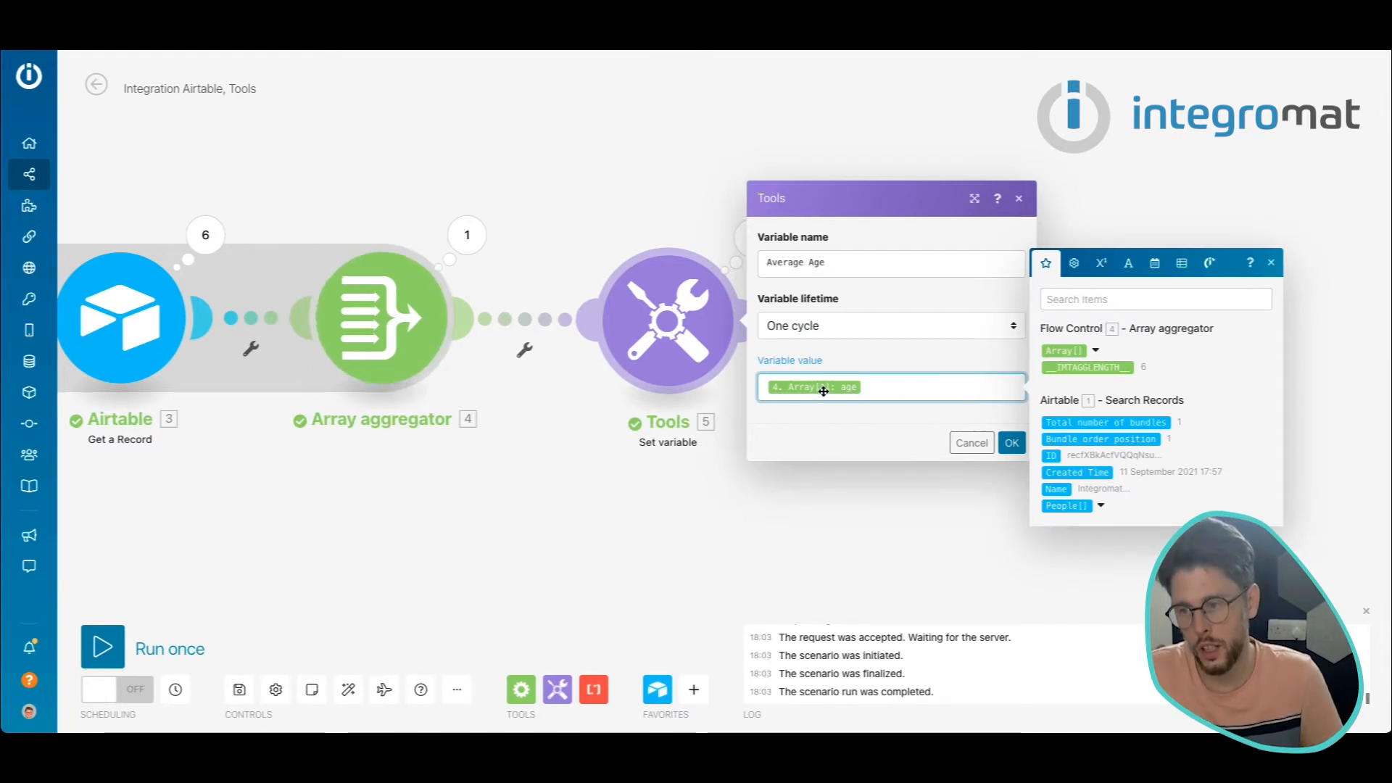
mouse_move(828, 396)
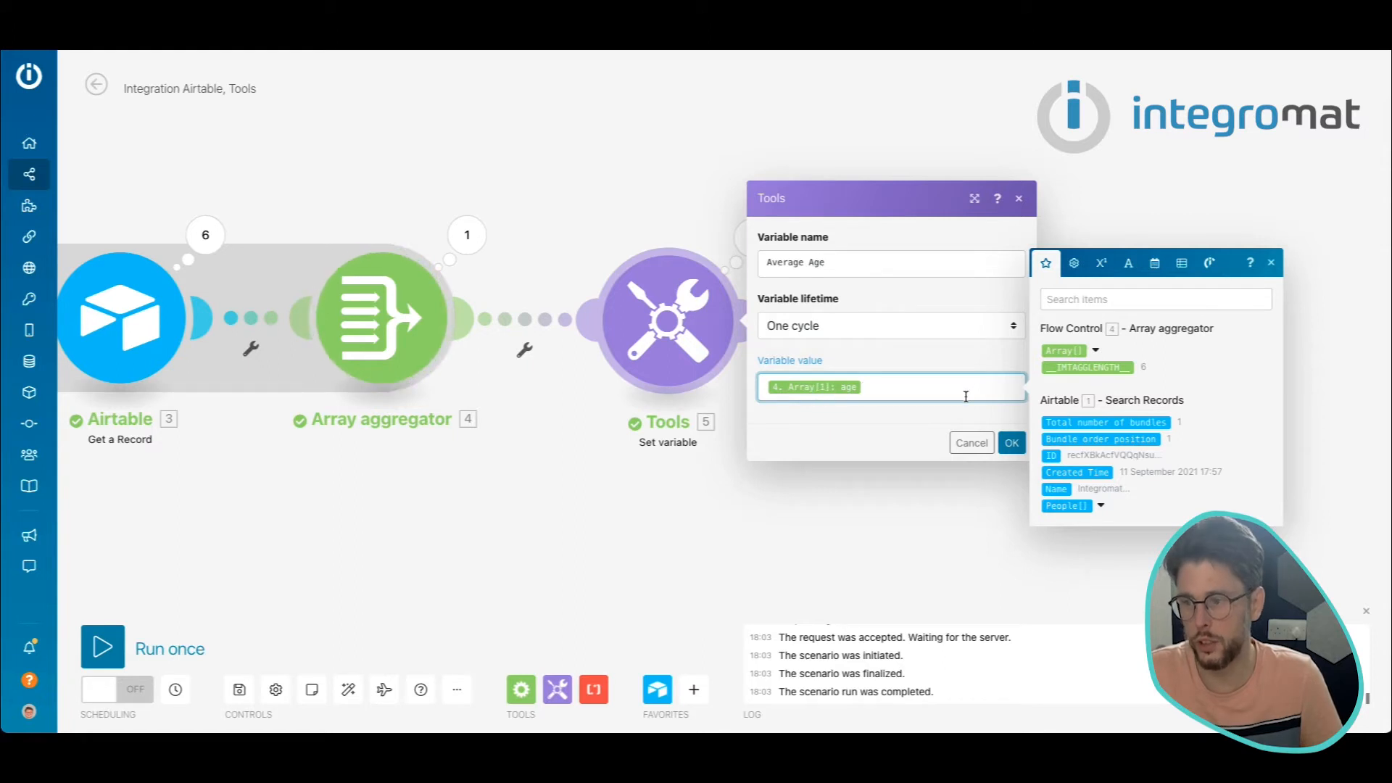
key("BackSpace")
left_click(1096, 350)
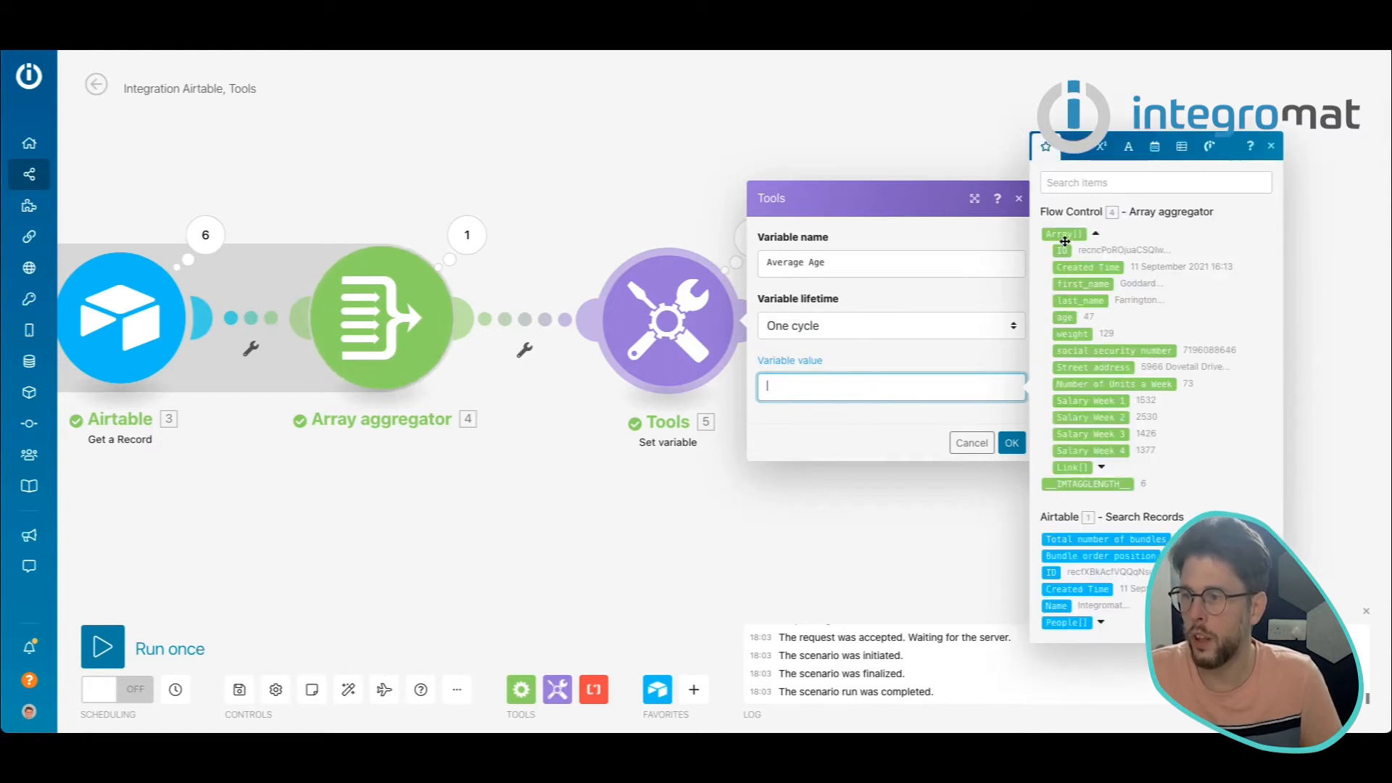
left_click_drag(1064, 242, 906, 380)
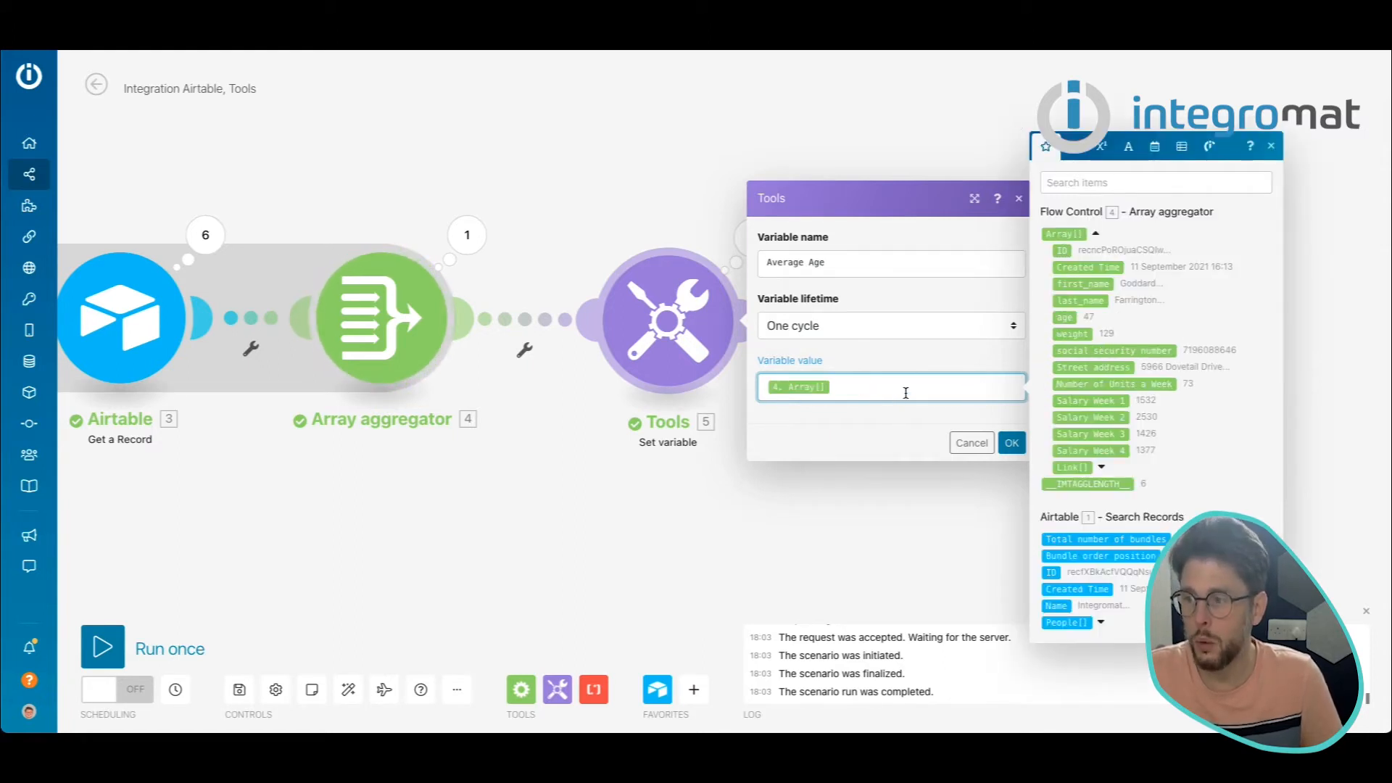
Step: Set the Average Age variable's value to the map function with the aggregator's Array and the key age, and save the module settings
key("BackSpace")
left_click(1155, 146)
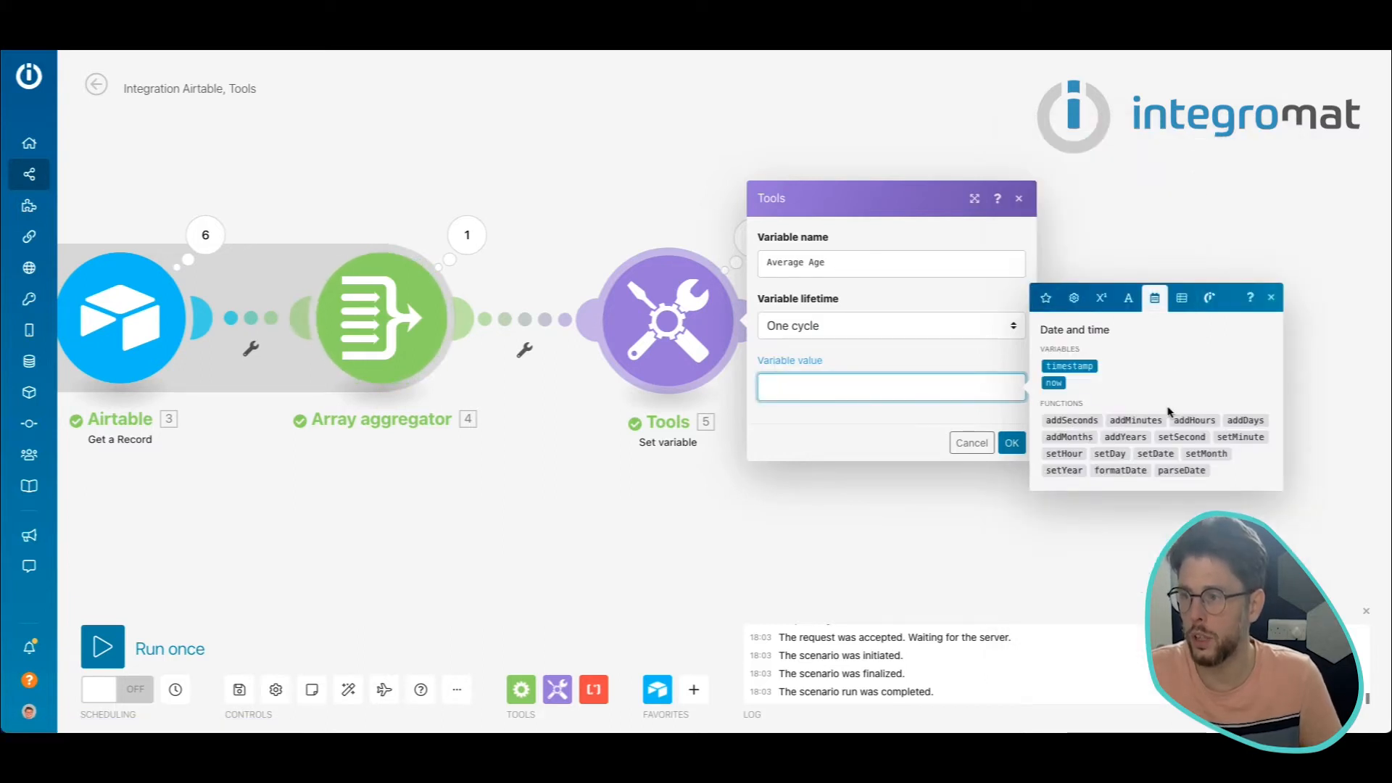
left_click(1182, 298)
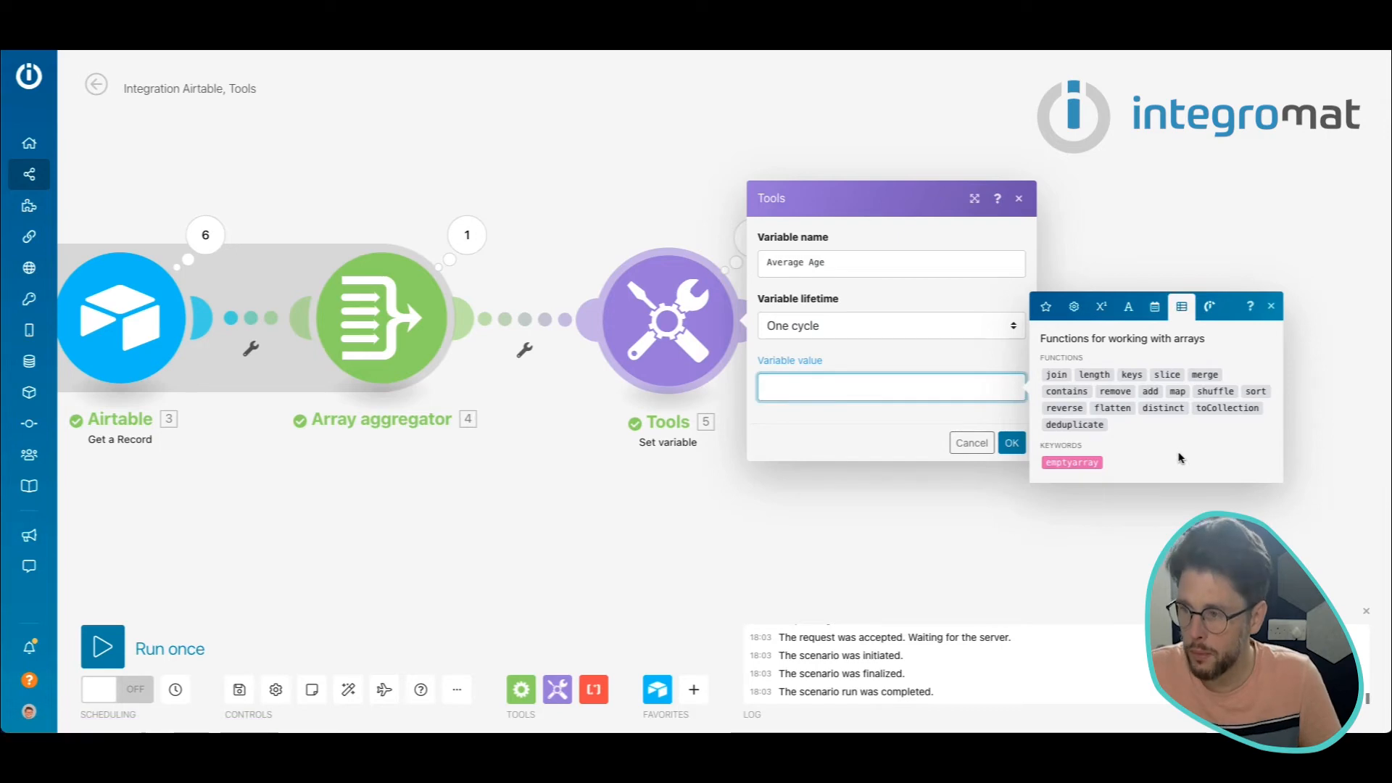
left_click(1177, 392)
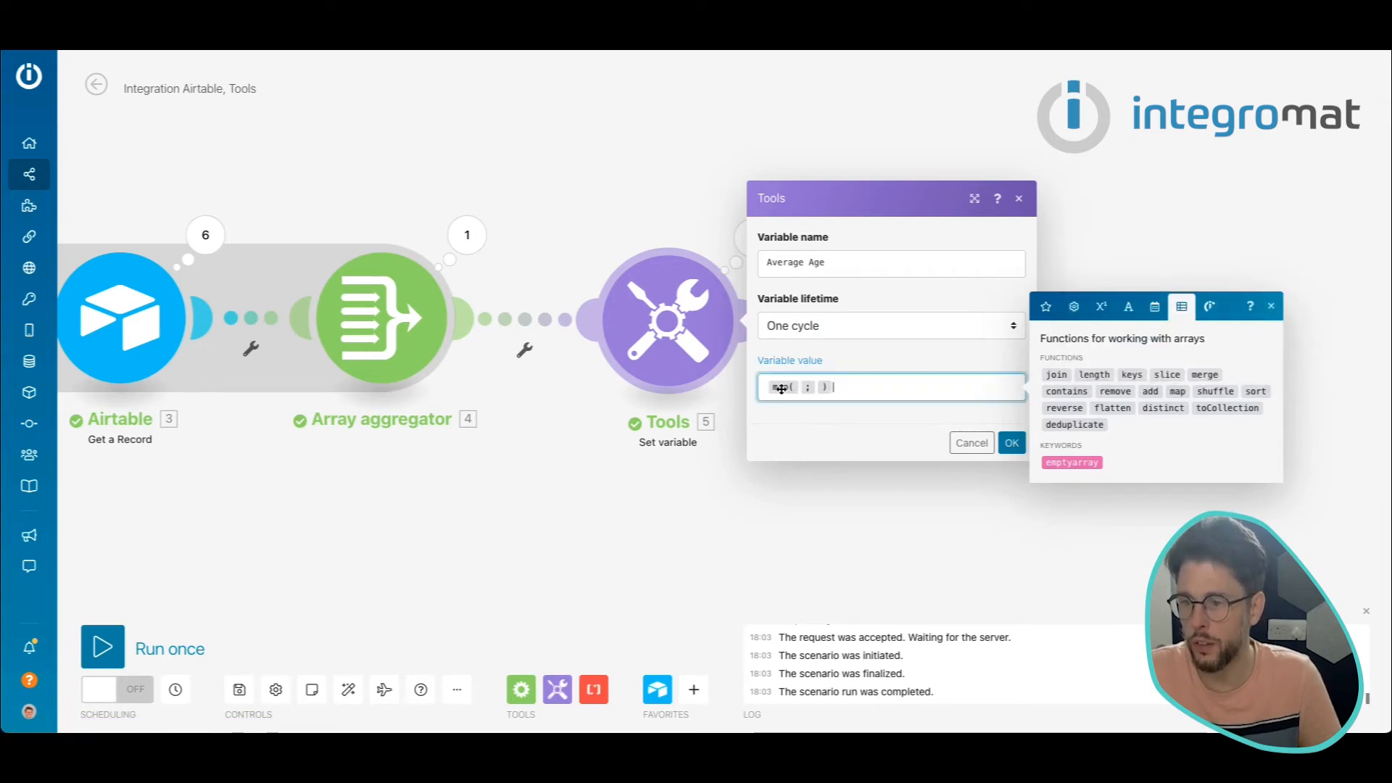
mouse_move(782, 388)
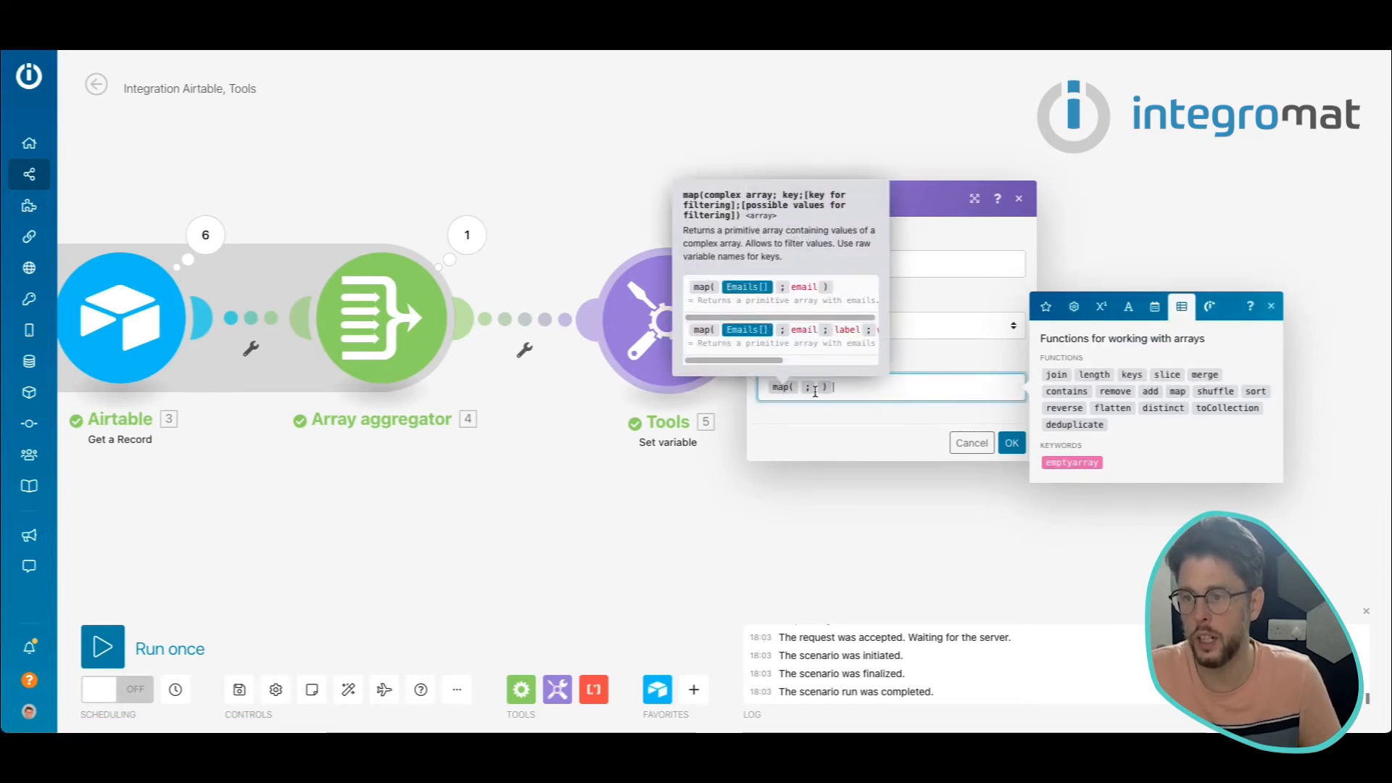
left_click(801, 393)
key("ctrl+v")
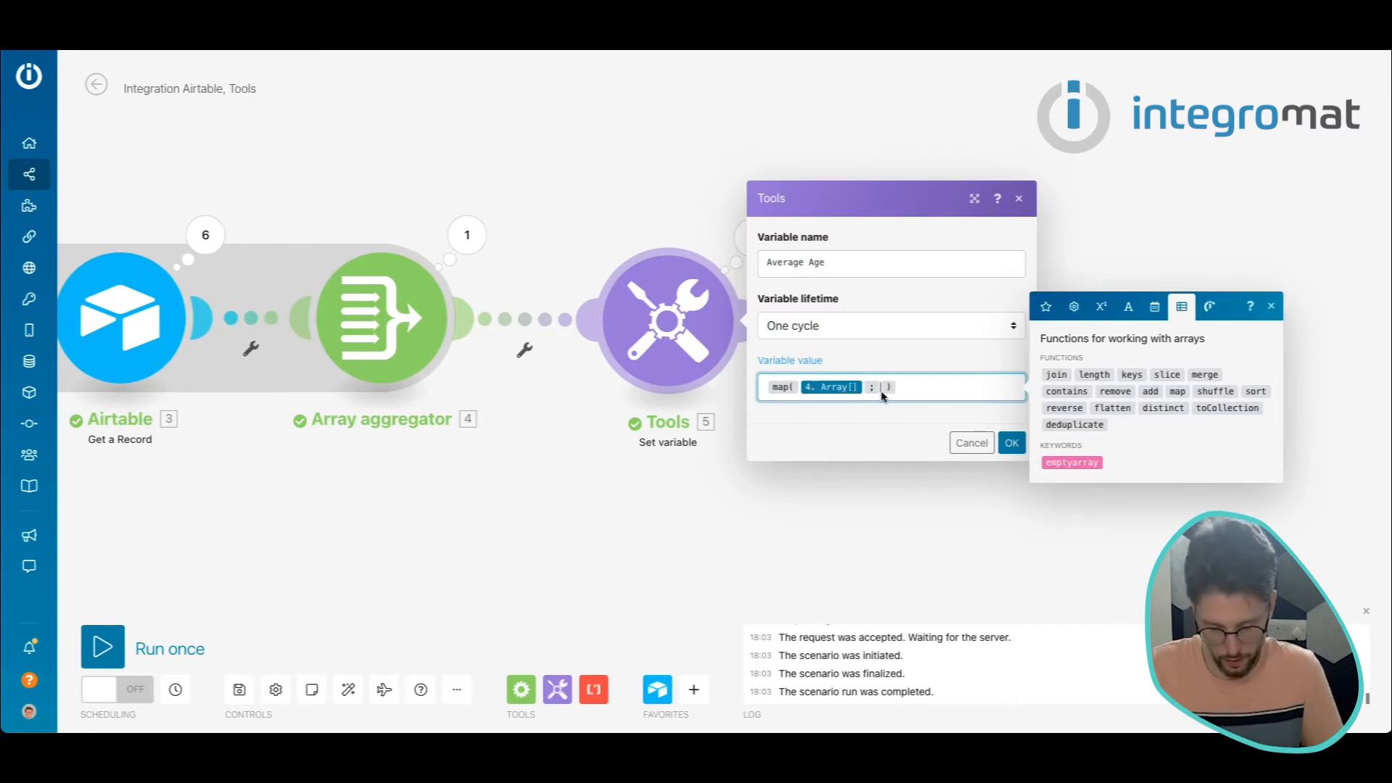
type("age")
left_click(897, 427)
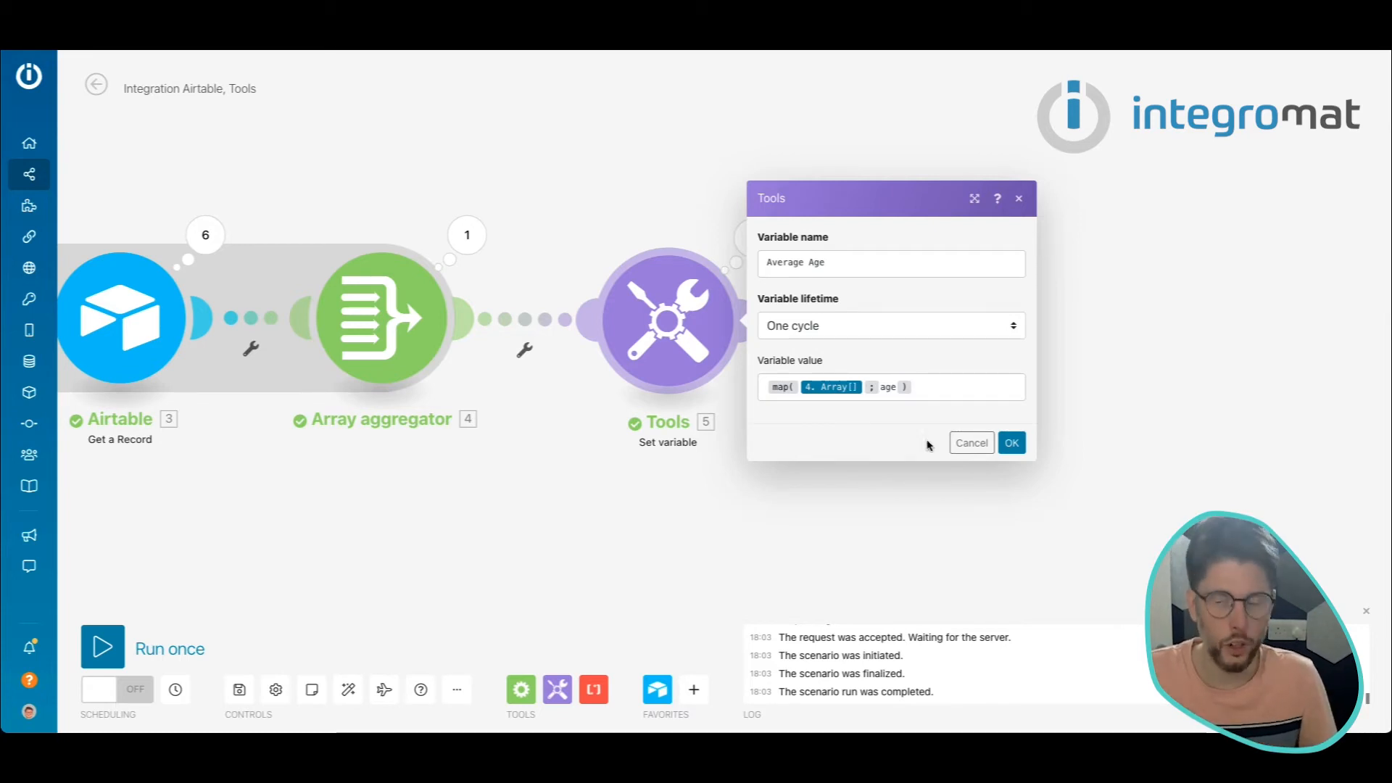
left_click(1011, 442)
Step: Run the scenario once and examine the Average Age array in the Set variable module's output
left_click_drag(637, 568, 901, 540)
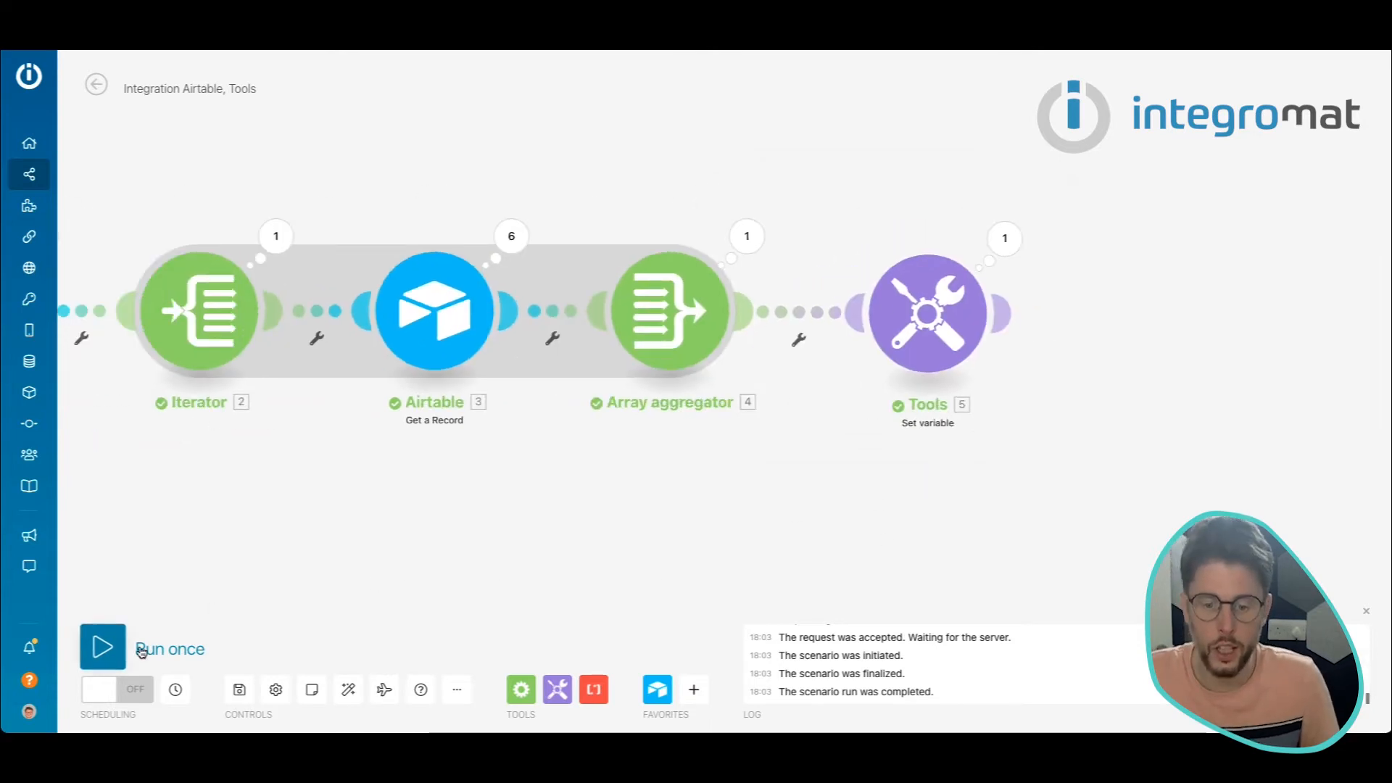
left_click(139, 650)
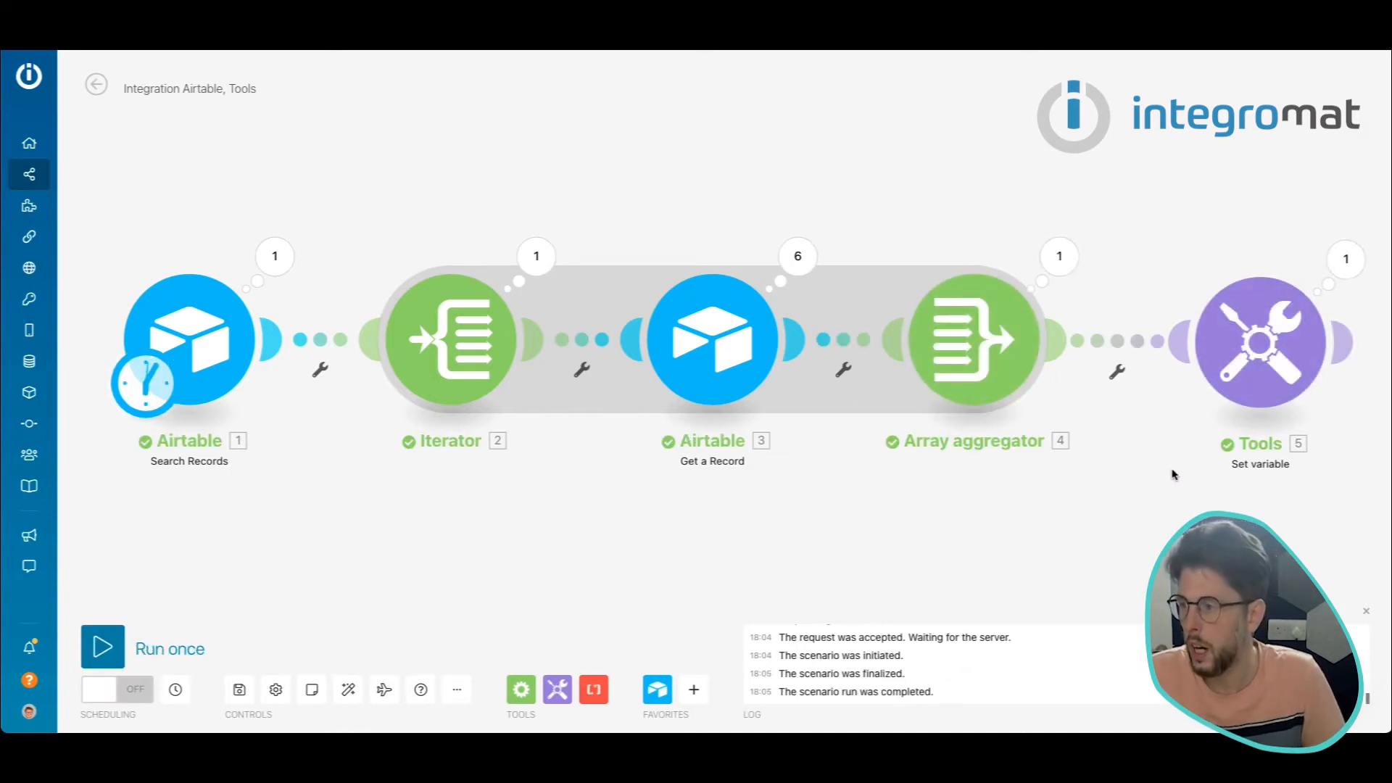
left_click_drag(1174, 475, 394, 512)
left_click(507, 280)
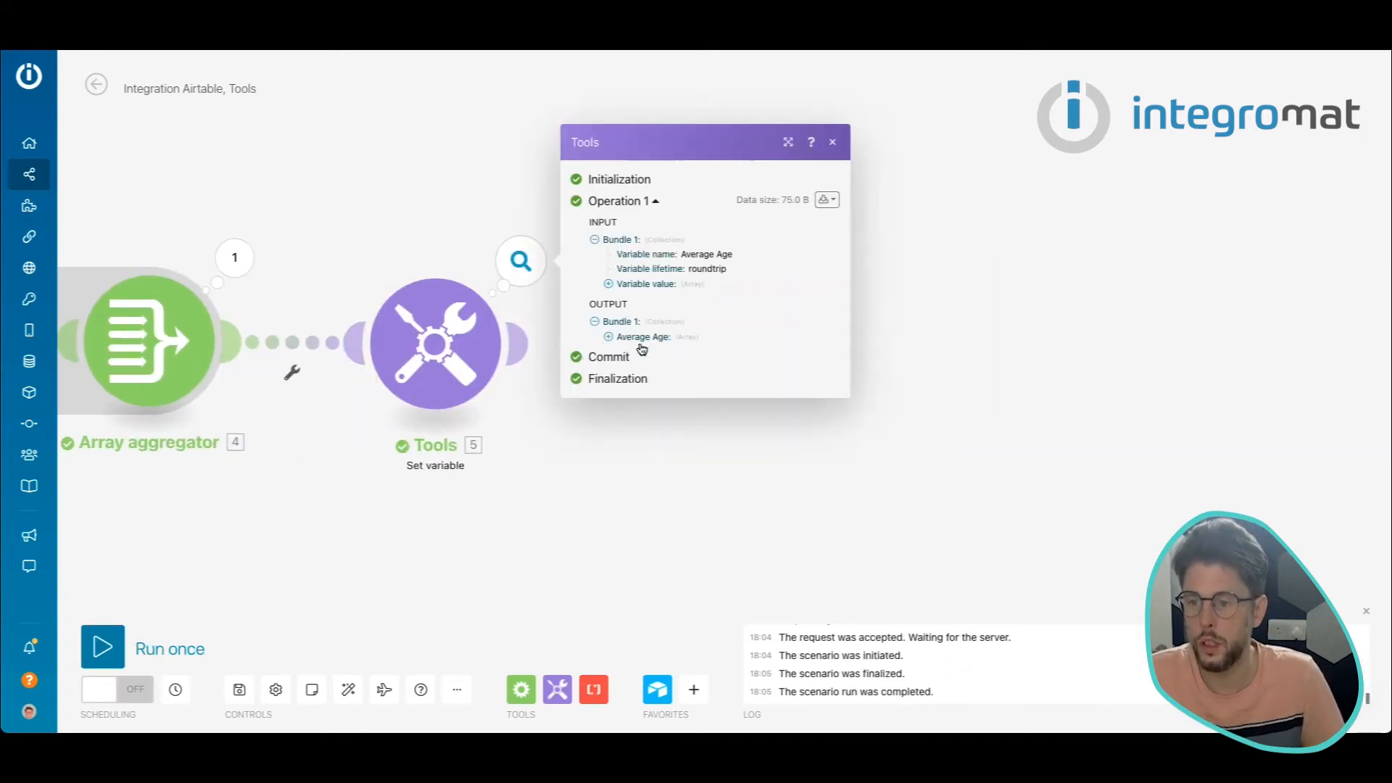
left_click(609, 343)
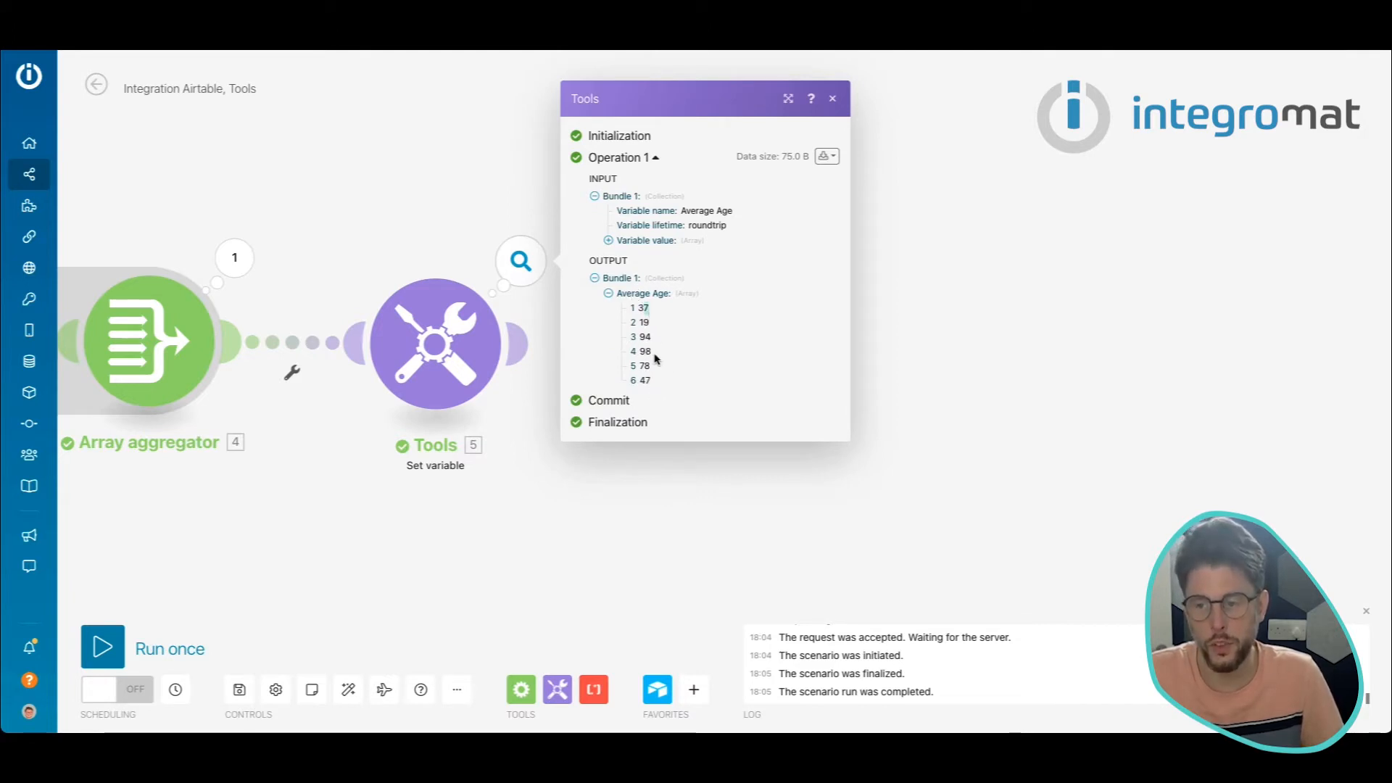
left_click_drag(652, 378, 639, 314)
left_click(669, 327)
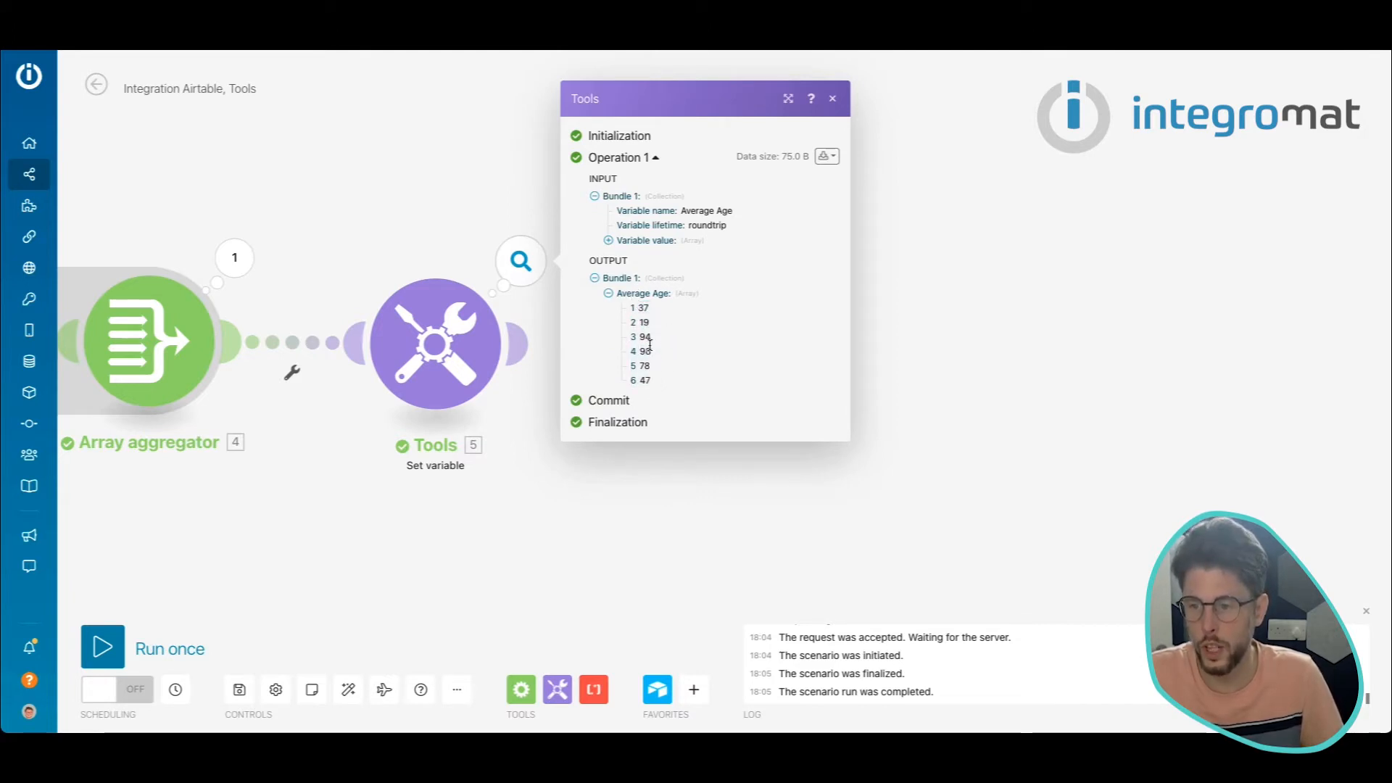
left_click(892, 379)
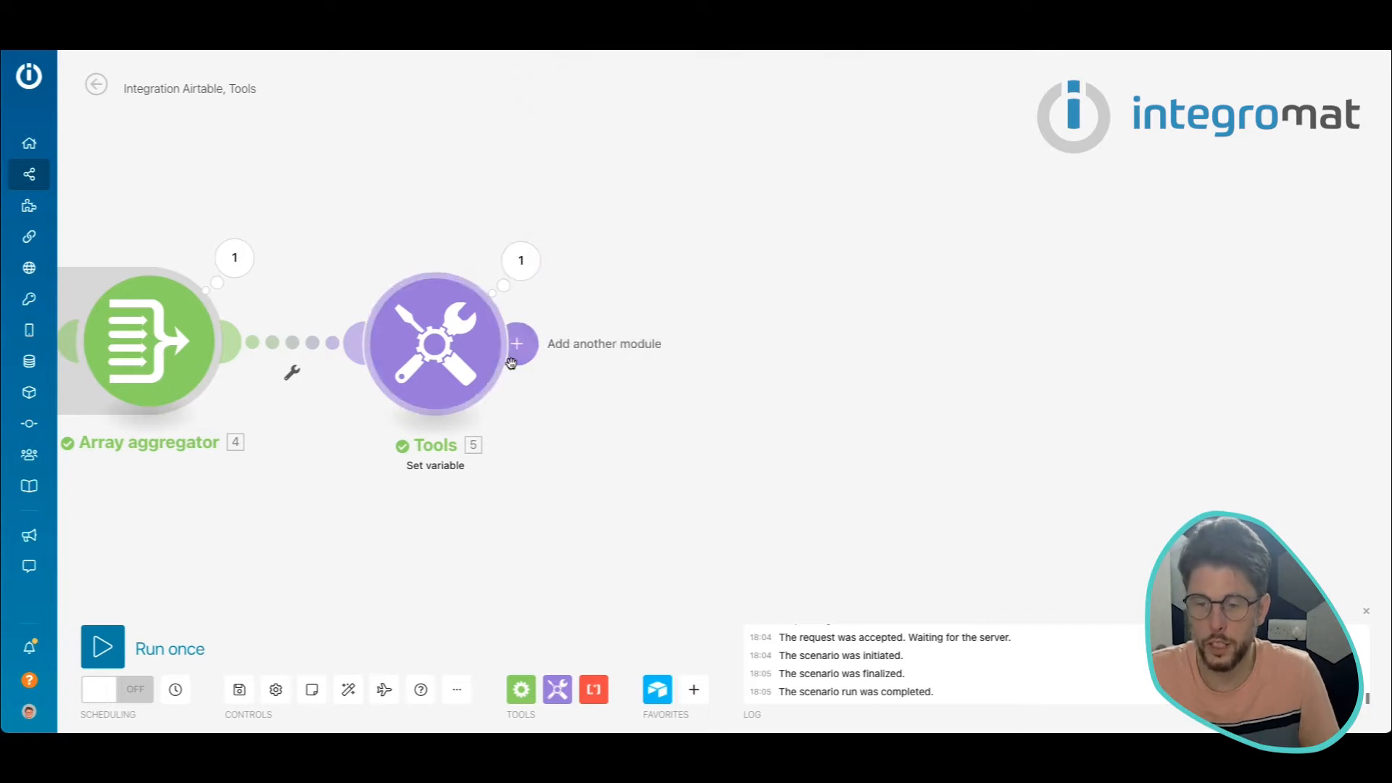
Step: Wrap the Average Age variable's map expression in the average function and save the Set variable module
left_click(435, 341)
left_click(704, 413)
key("ctrl+a")
key("ctrl+c")
key("BackSpace")
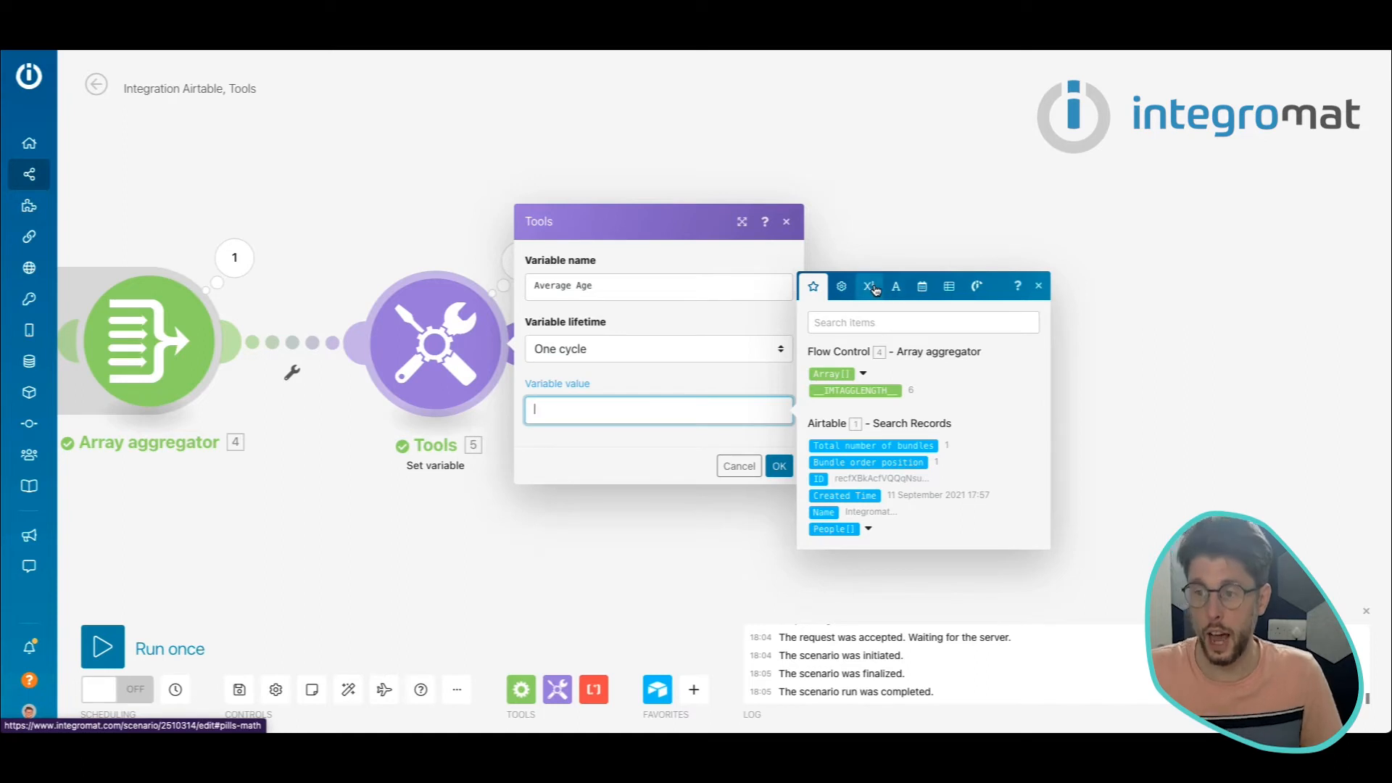
left_click(896, 286)
left_click(841, 287)
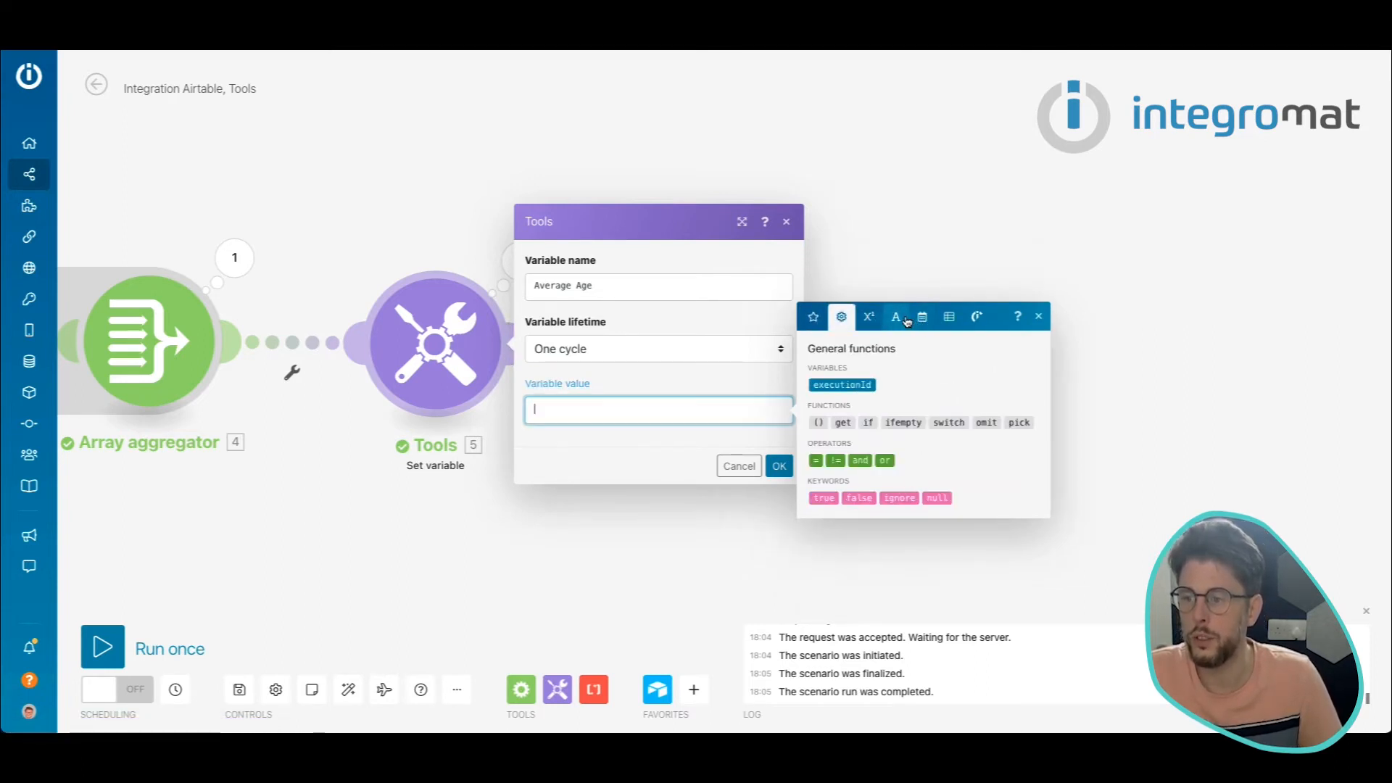
left_click(868, 317)
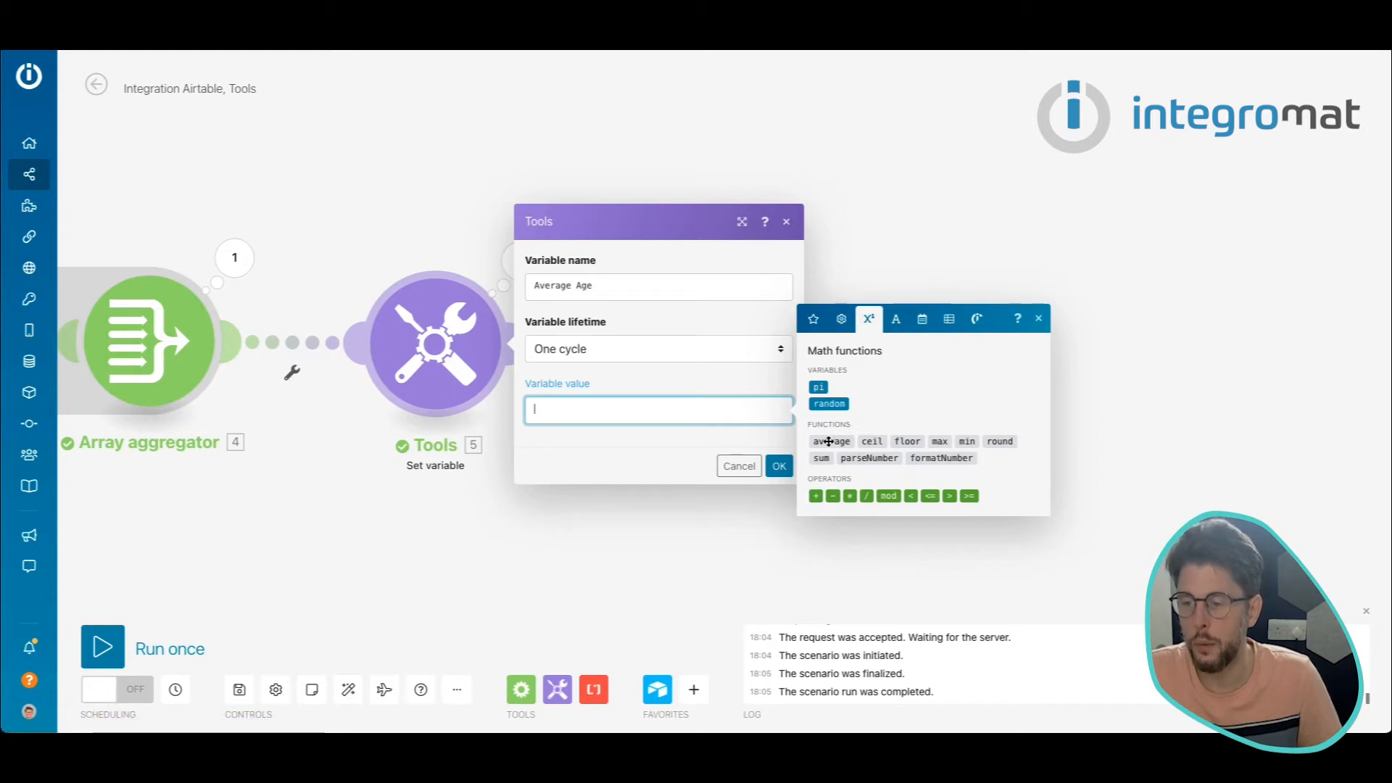
left_click(829, 442)
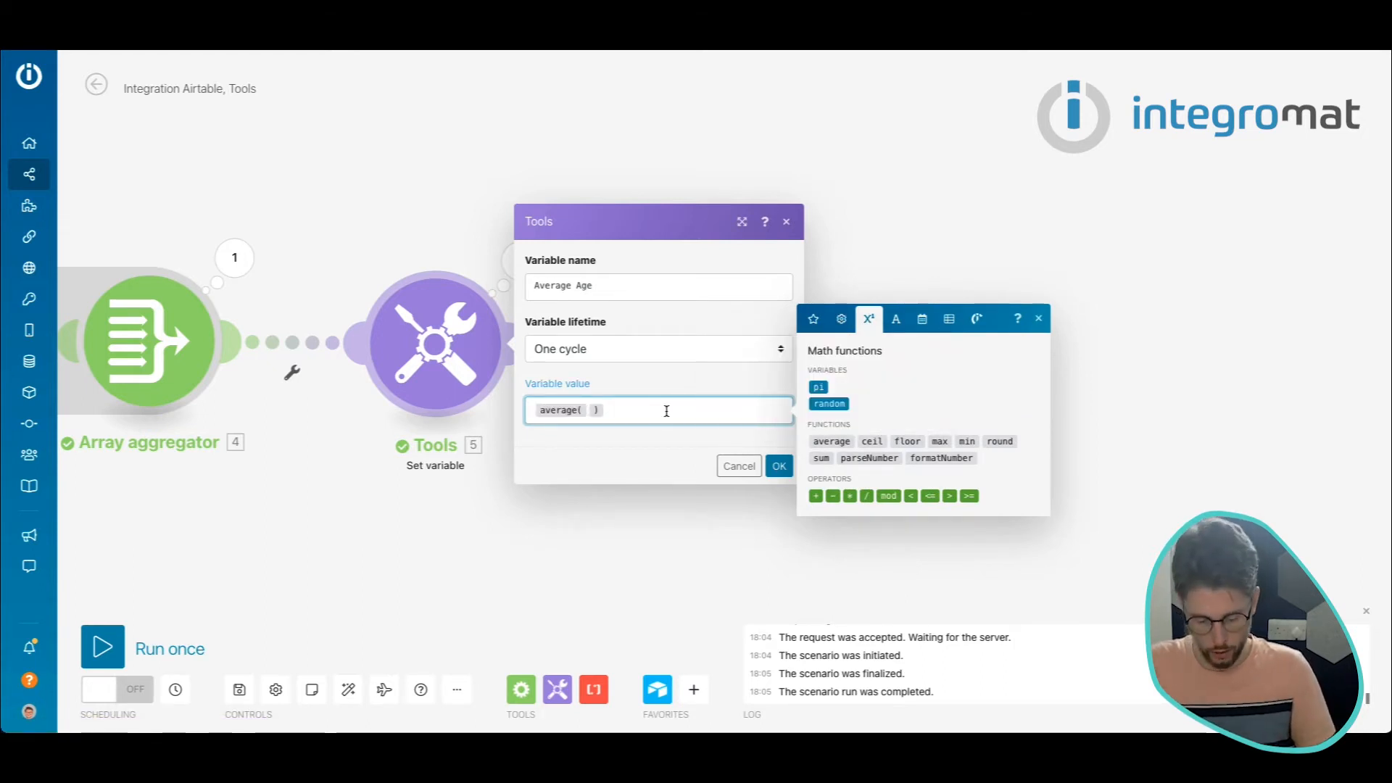
key("ctrl+v")
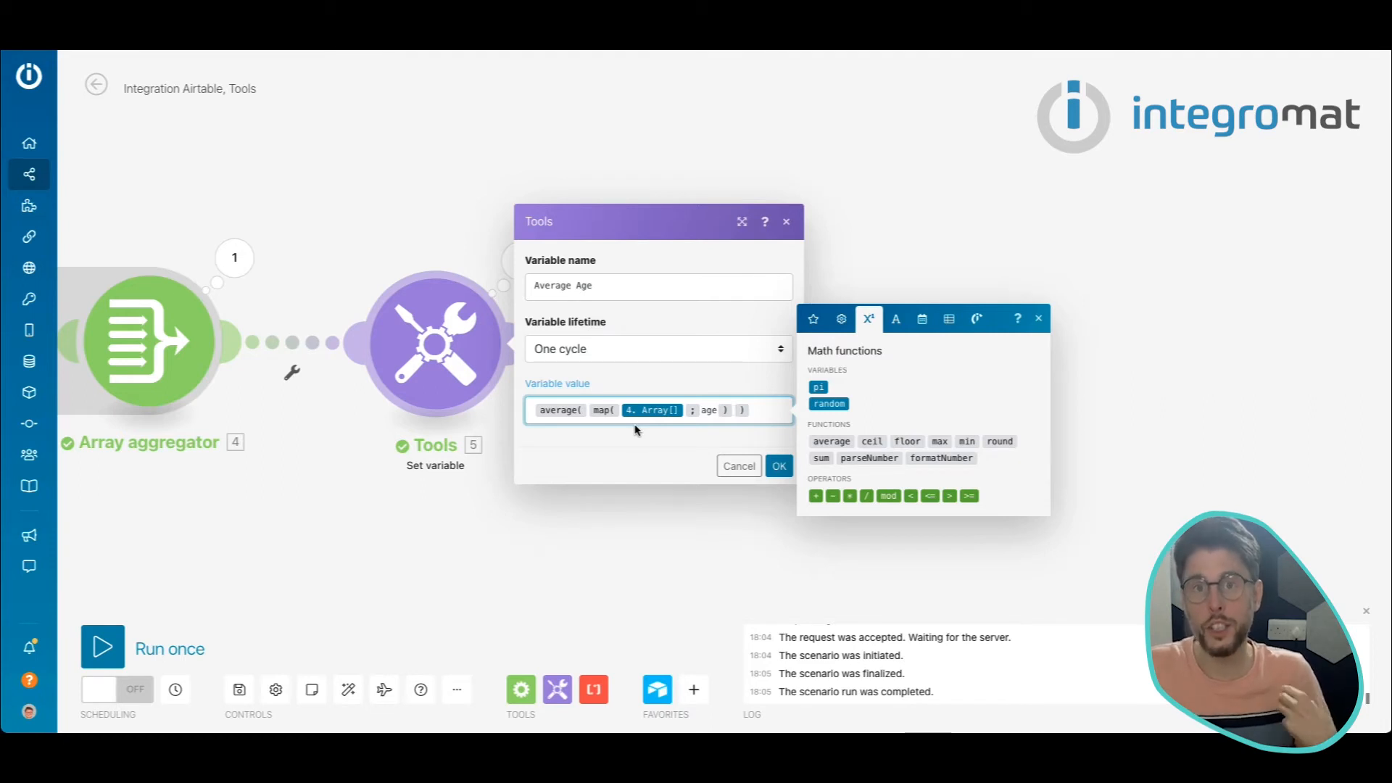
left_click(731, 440)
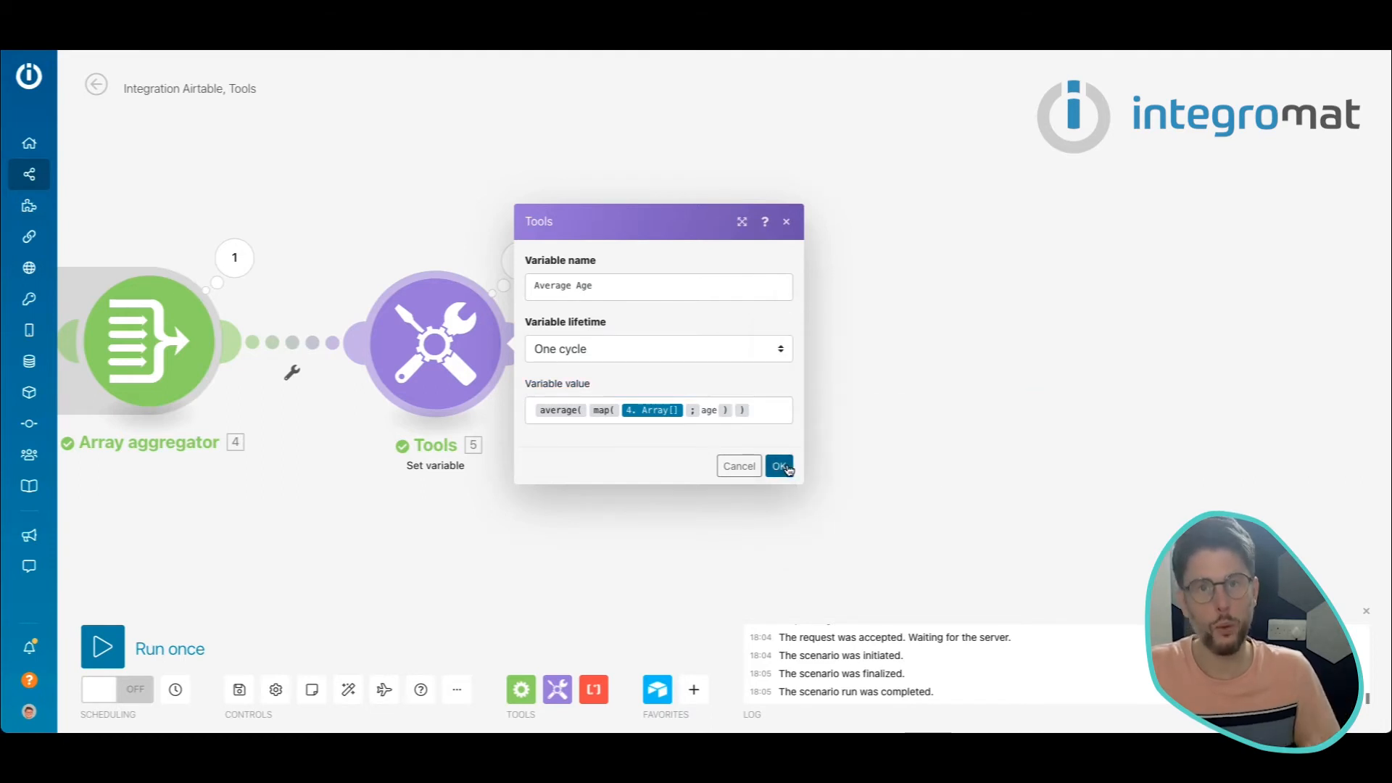
left_click(779, 466)
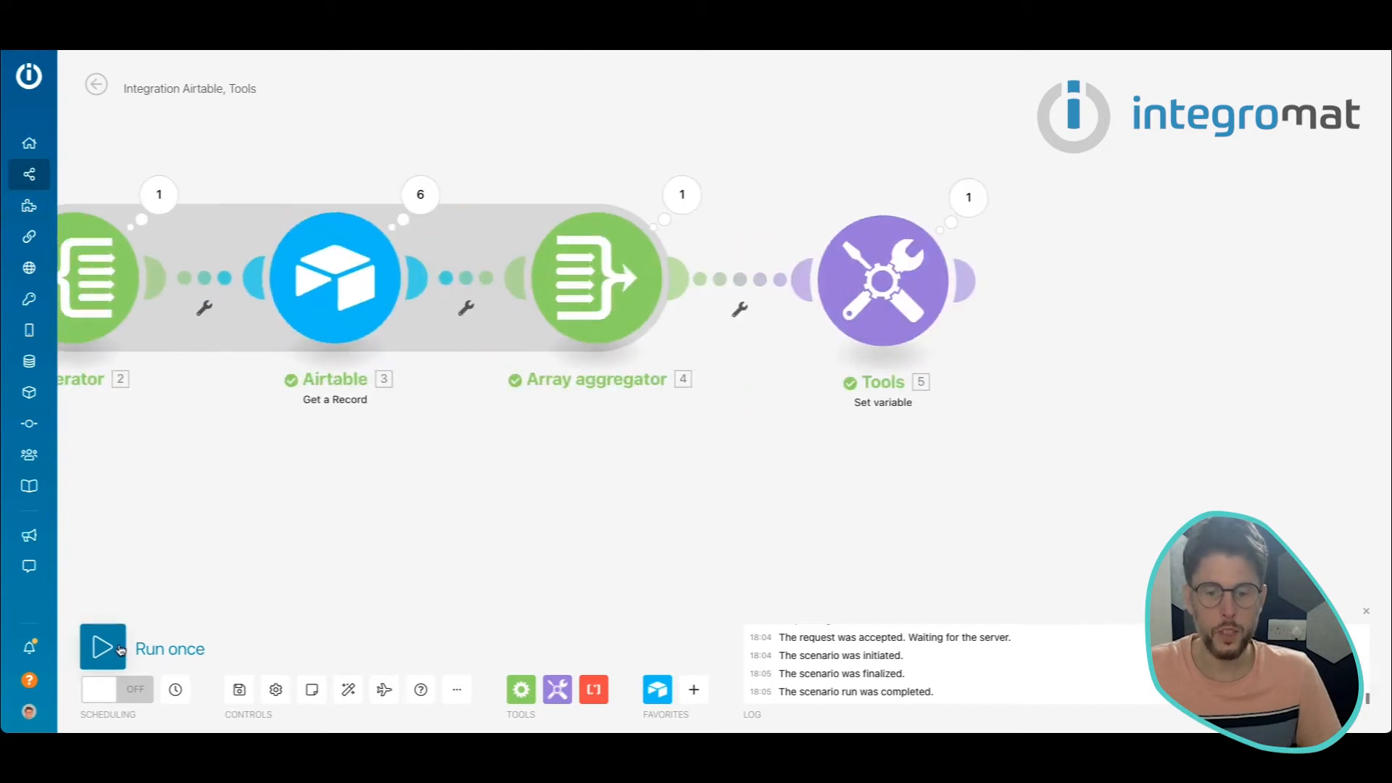
Step: Run the scenario again and check the calculated Average Age value in the Set variable module's output
left_click(101, 647)
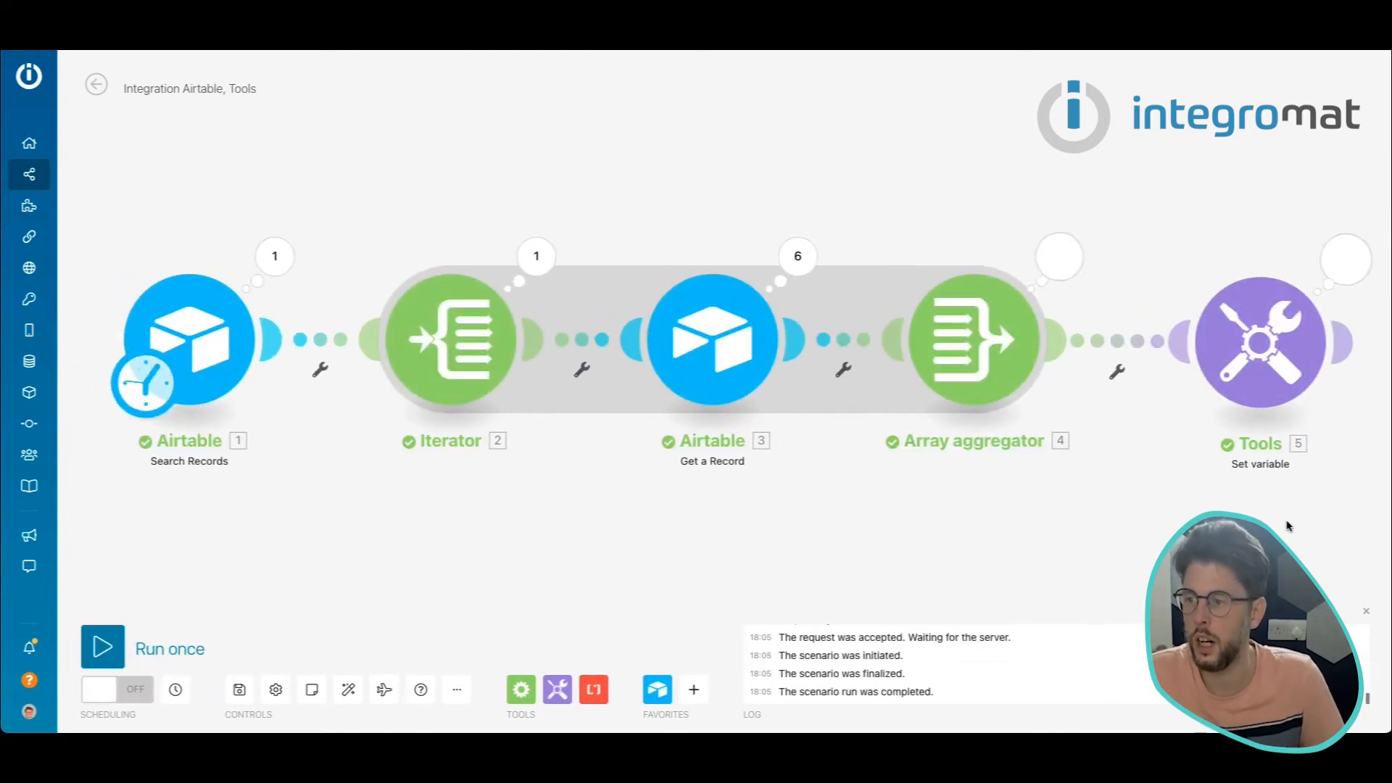
left_click(656, 285)
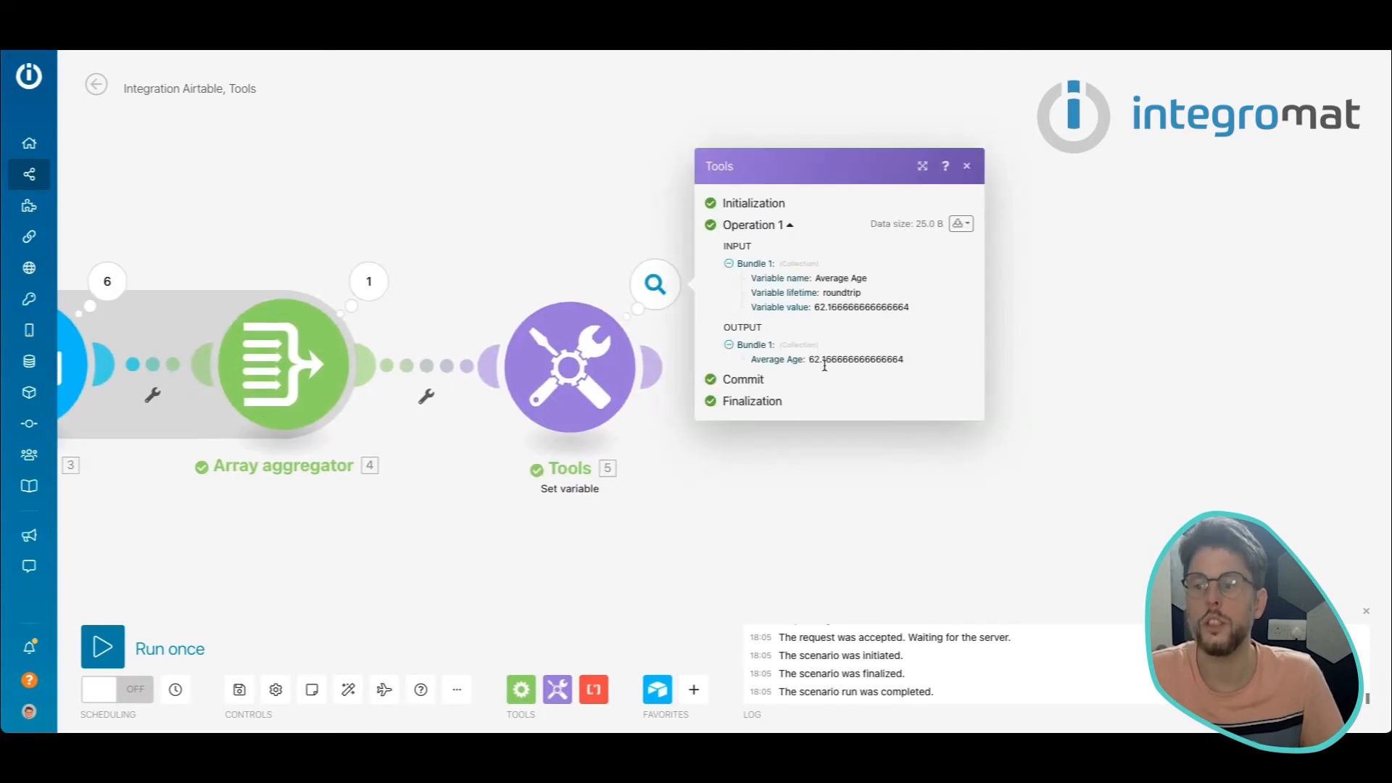
left_click_drag(824, 366, 930, 364)
left_click(896, 395)
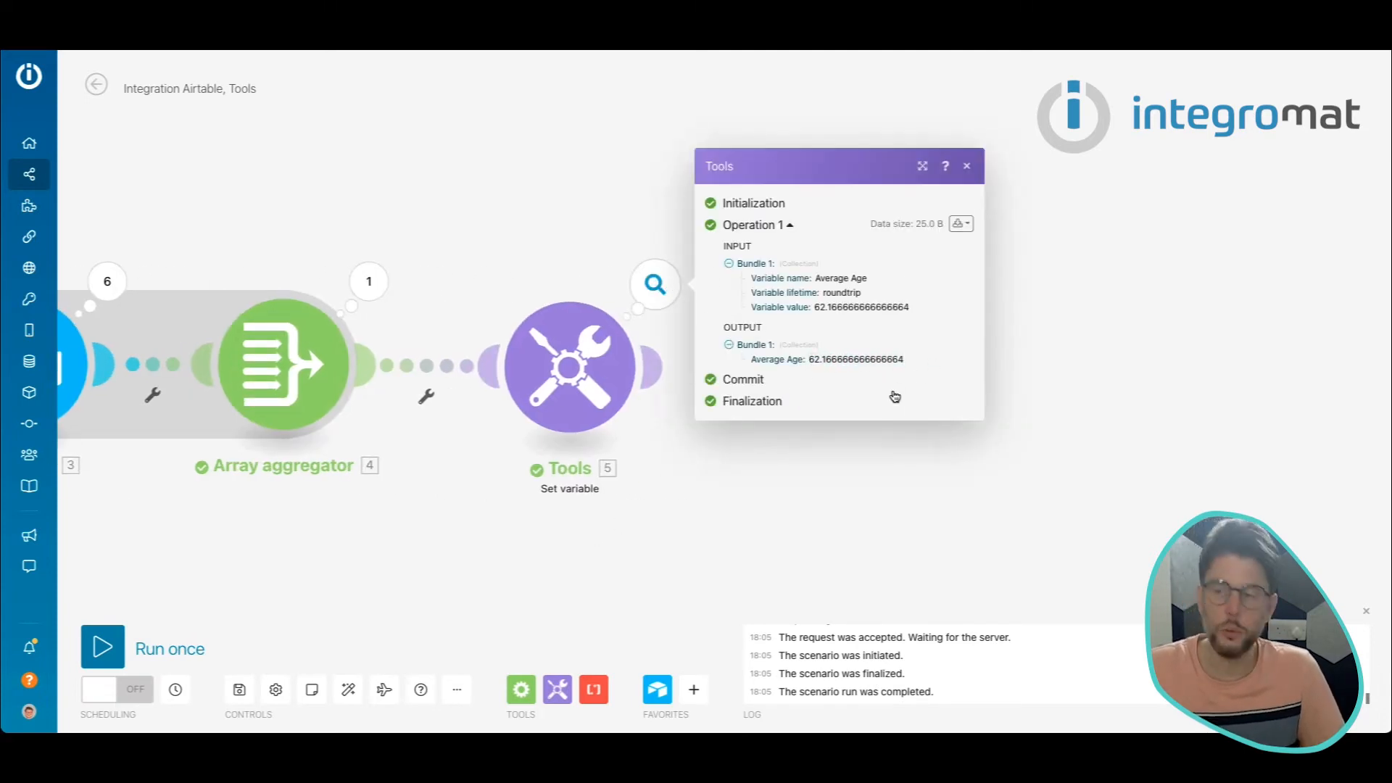
left_click(936, 518)
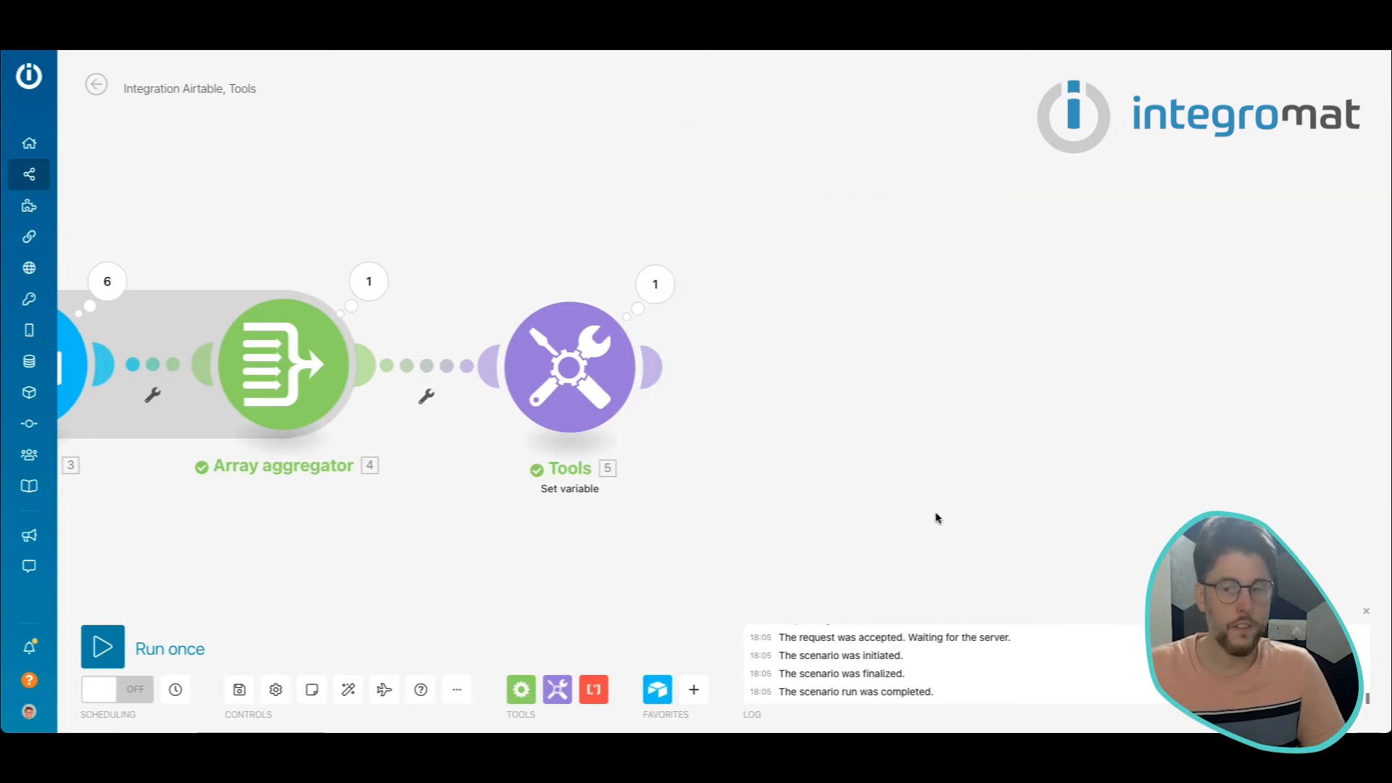
Step: Reopen the Set variable module's settings and review the age key and the average function's description in the value formula
left_click(590, 356)
left_click(903, 434)
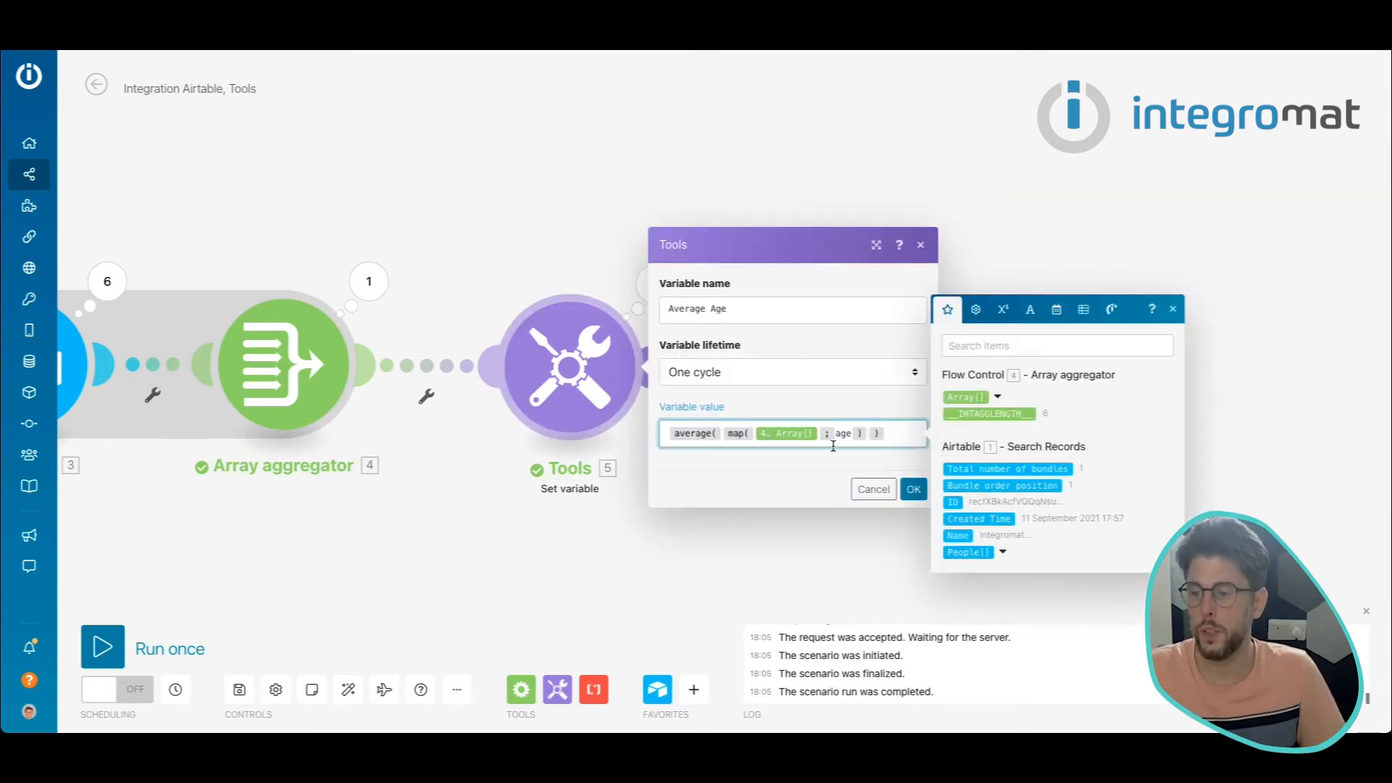
left_click(892, 429)
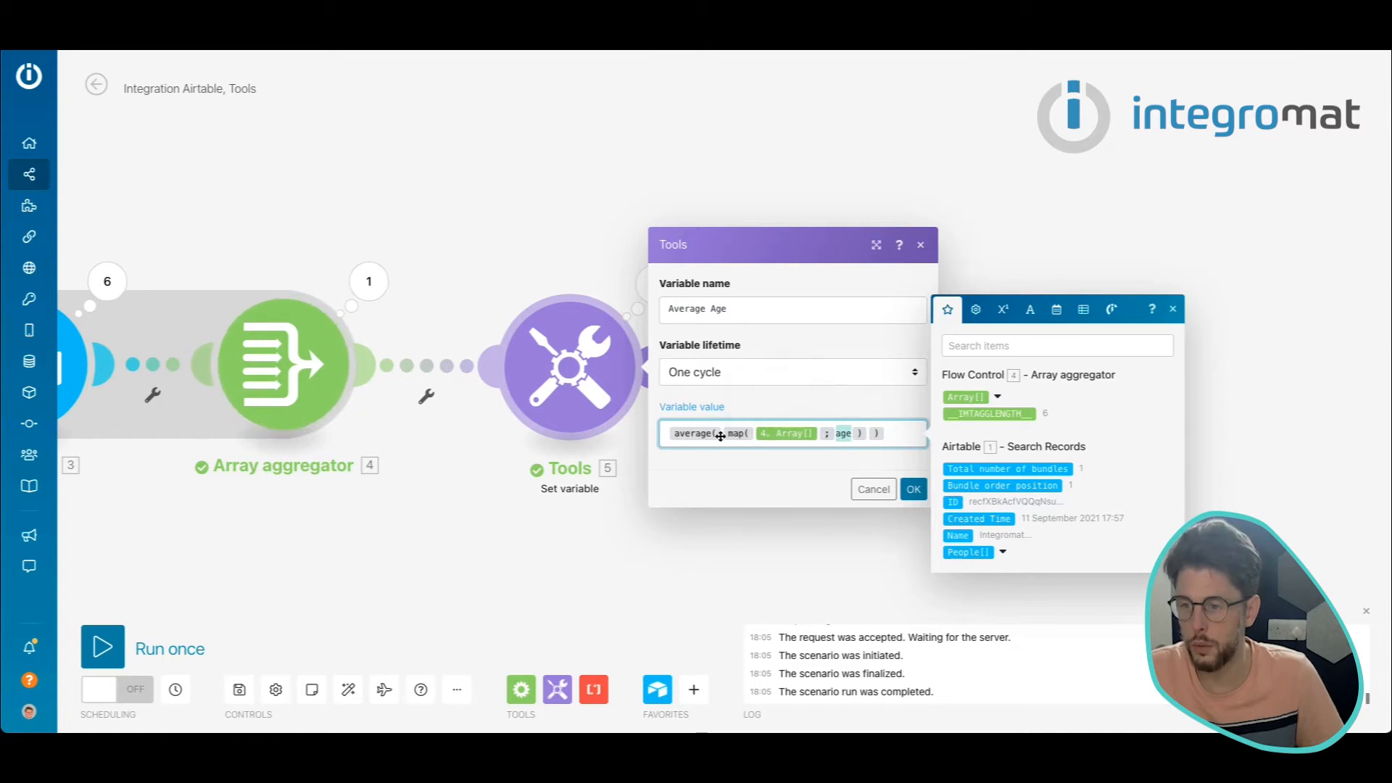
mouse_move(698, 433)
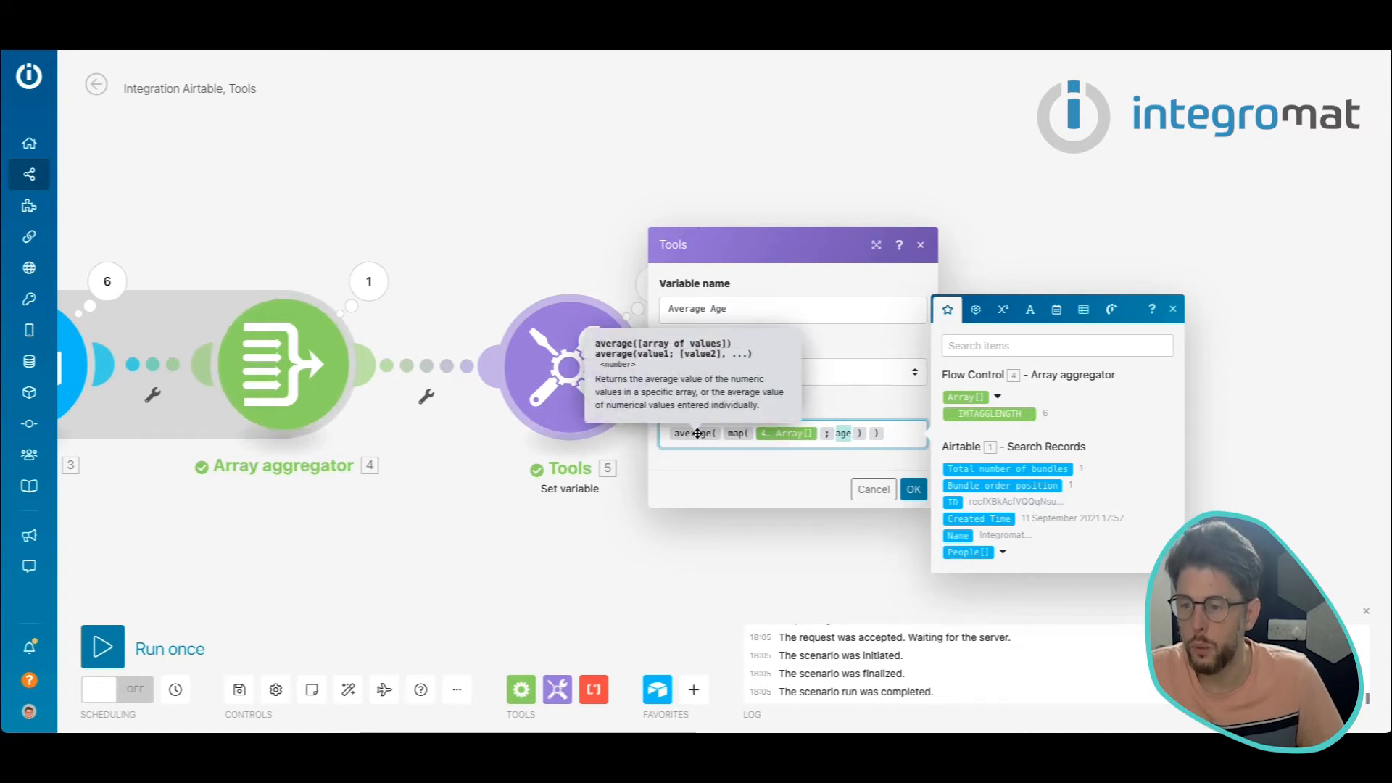
key("ctrl+a")
key("BackSpace")
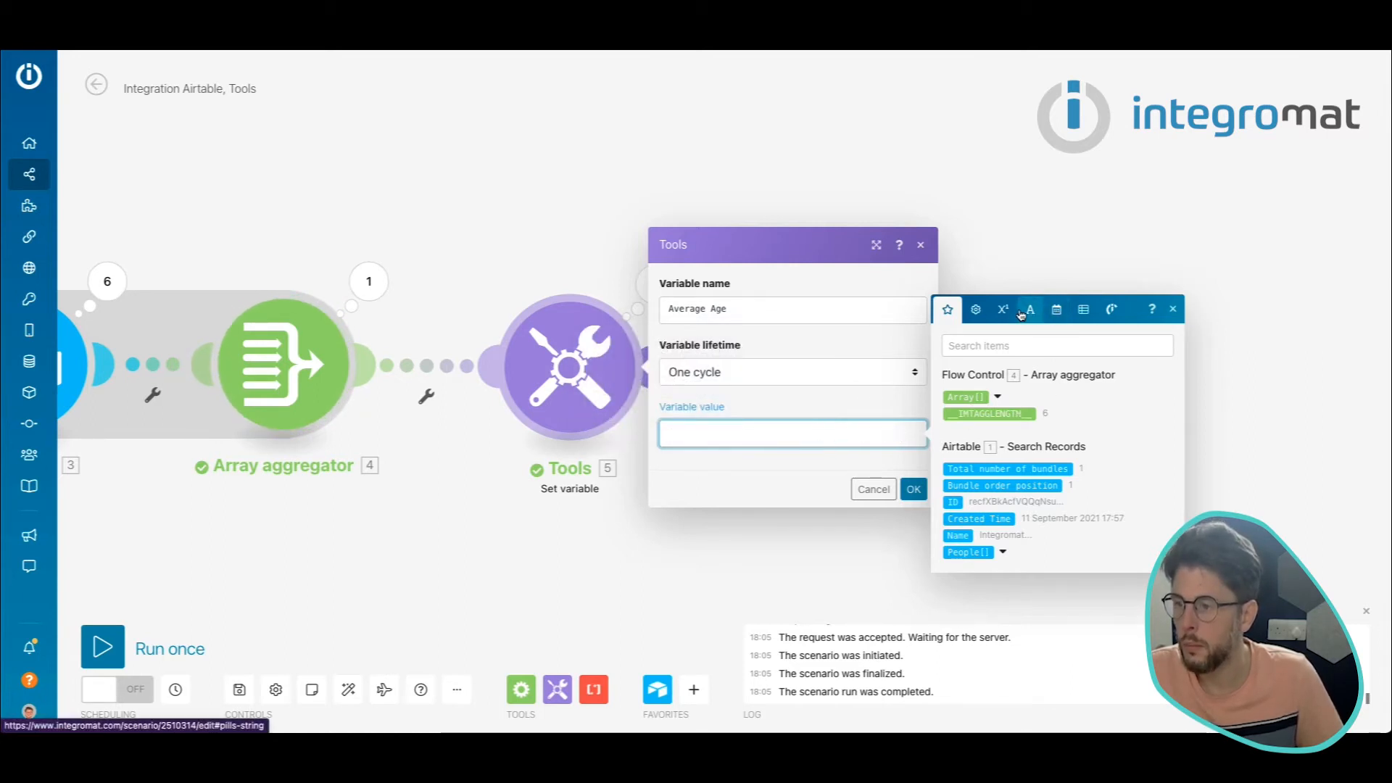
left_click(1005, 310)
mouse_move(1140, 470)
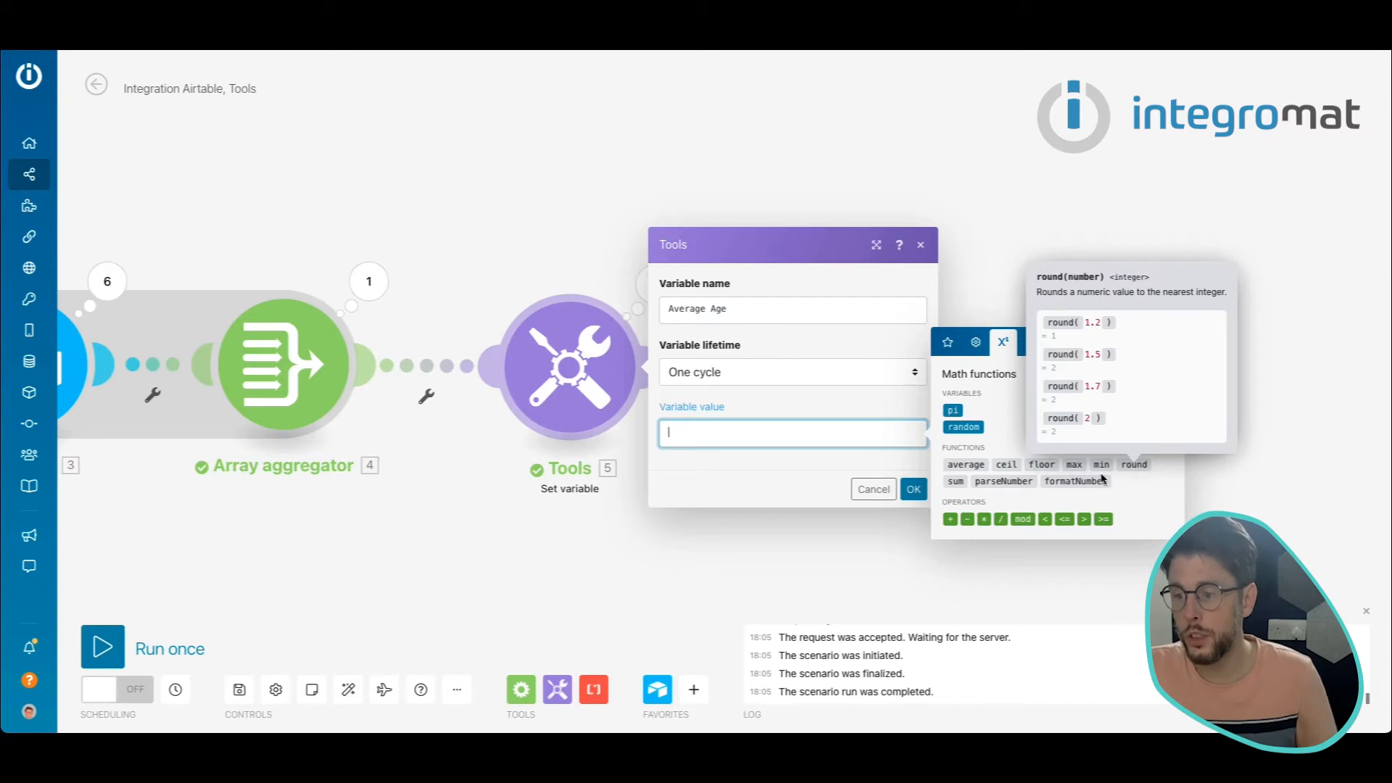
left_click(856, 436)
type("average( map( 4. Array[] ; age ) )")
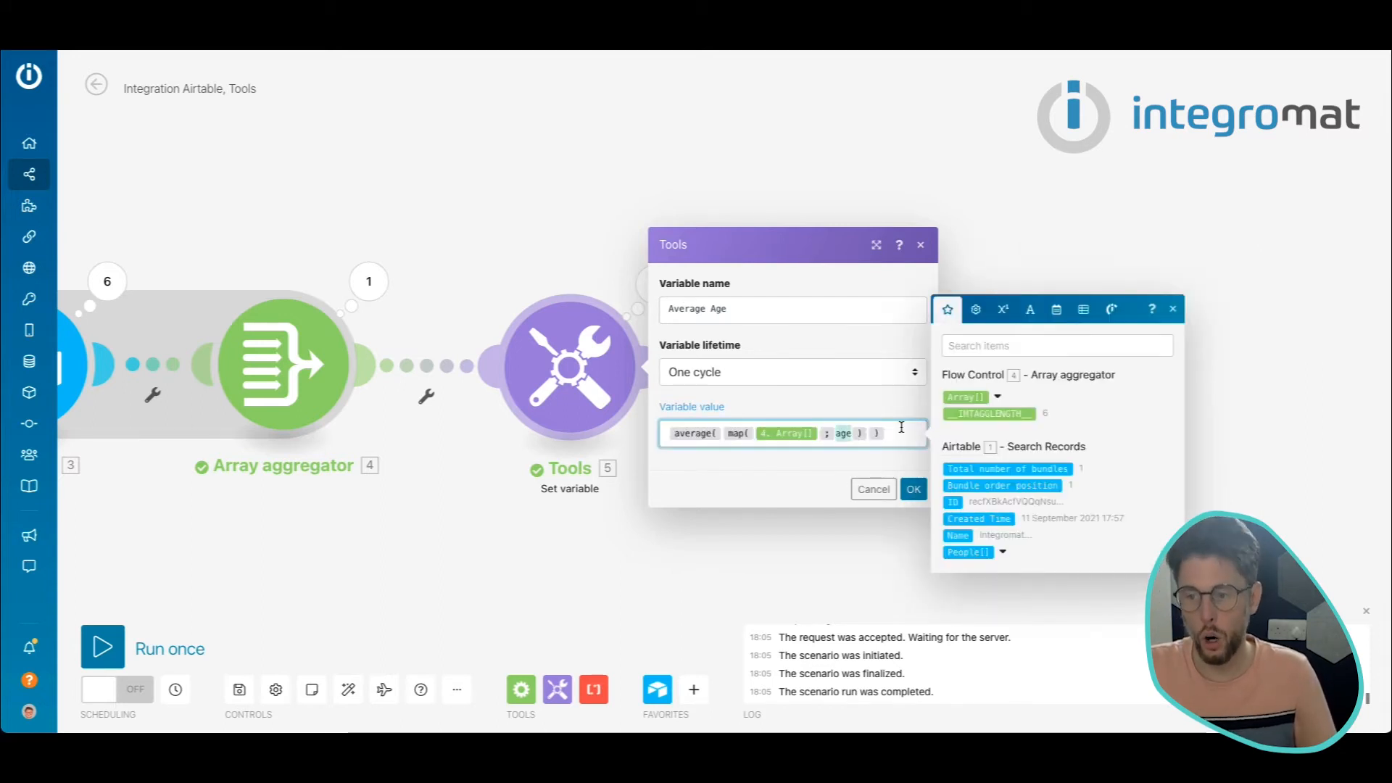
Step: Wrap the Average Age variable's average(map(Array; age)) formula in the round function and save the module settings
key("ctrl+a")
key("BackSpace")
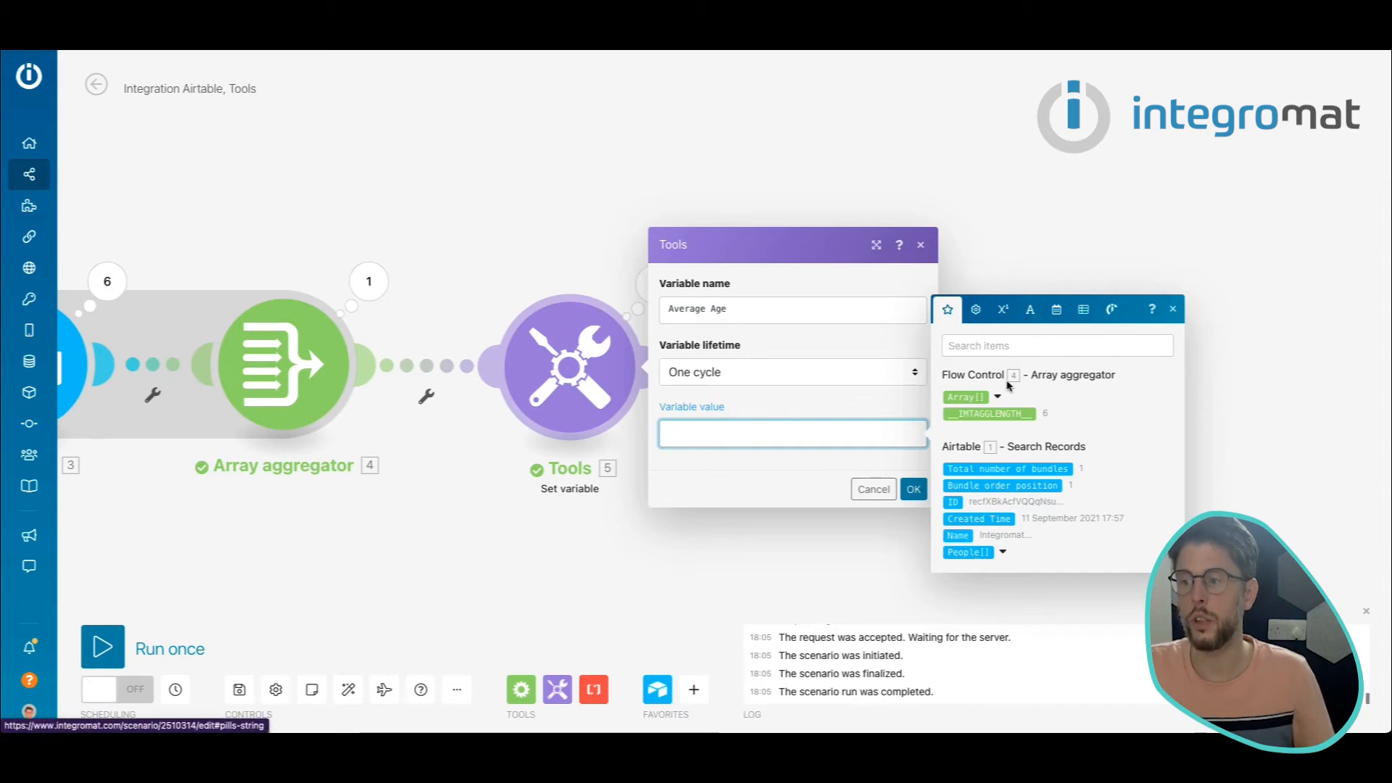
left_click(1003, 310)
left_click(1141, 463)
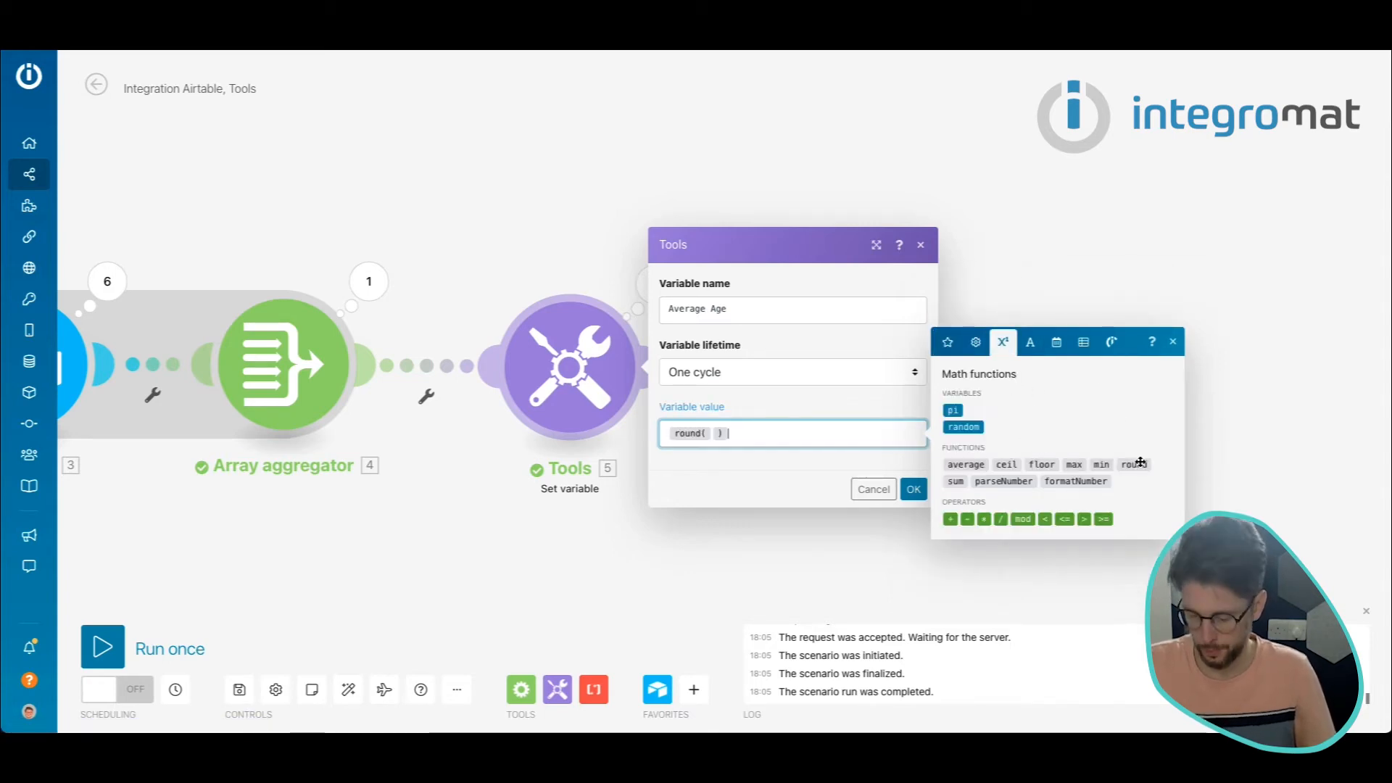
type("average( map( 4. Array[] ; age ) )")
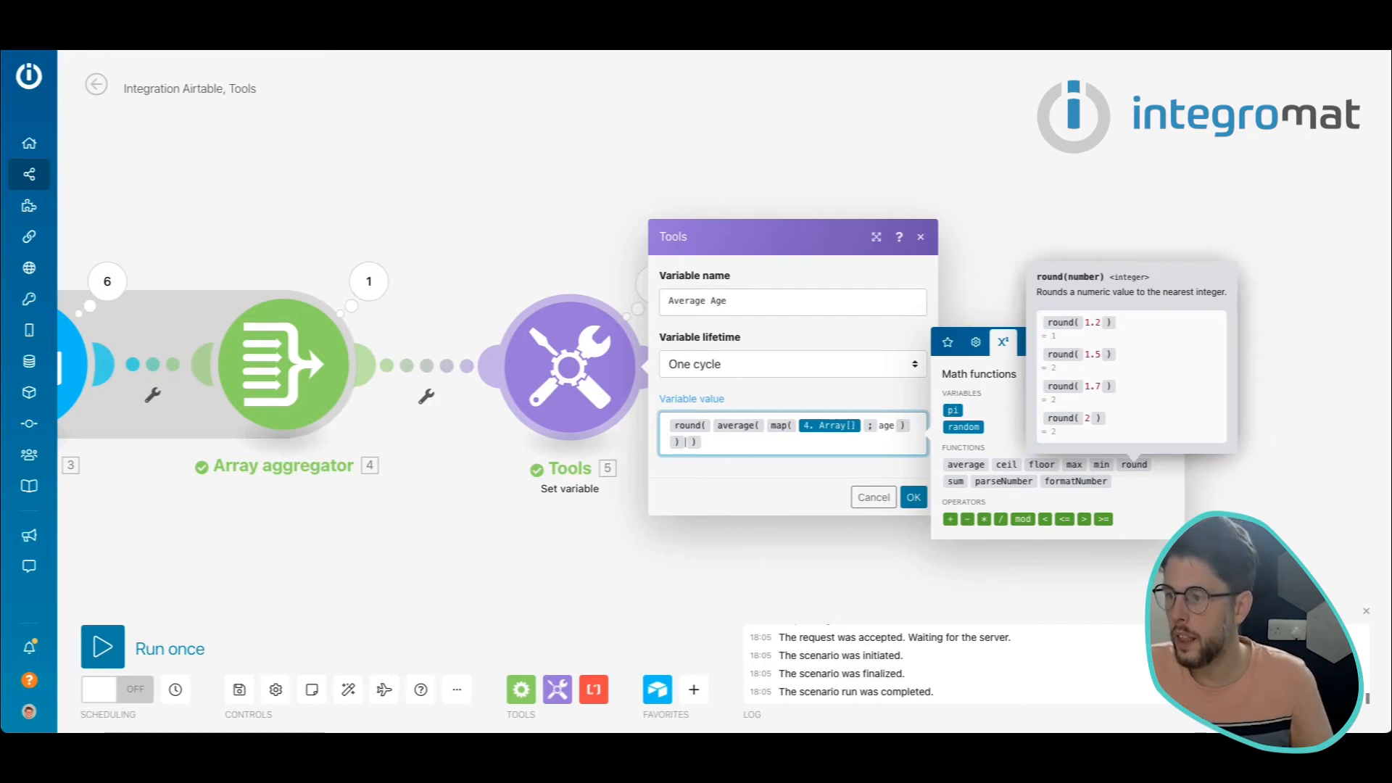
left_click(913, 497)
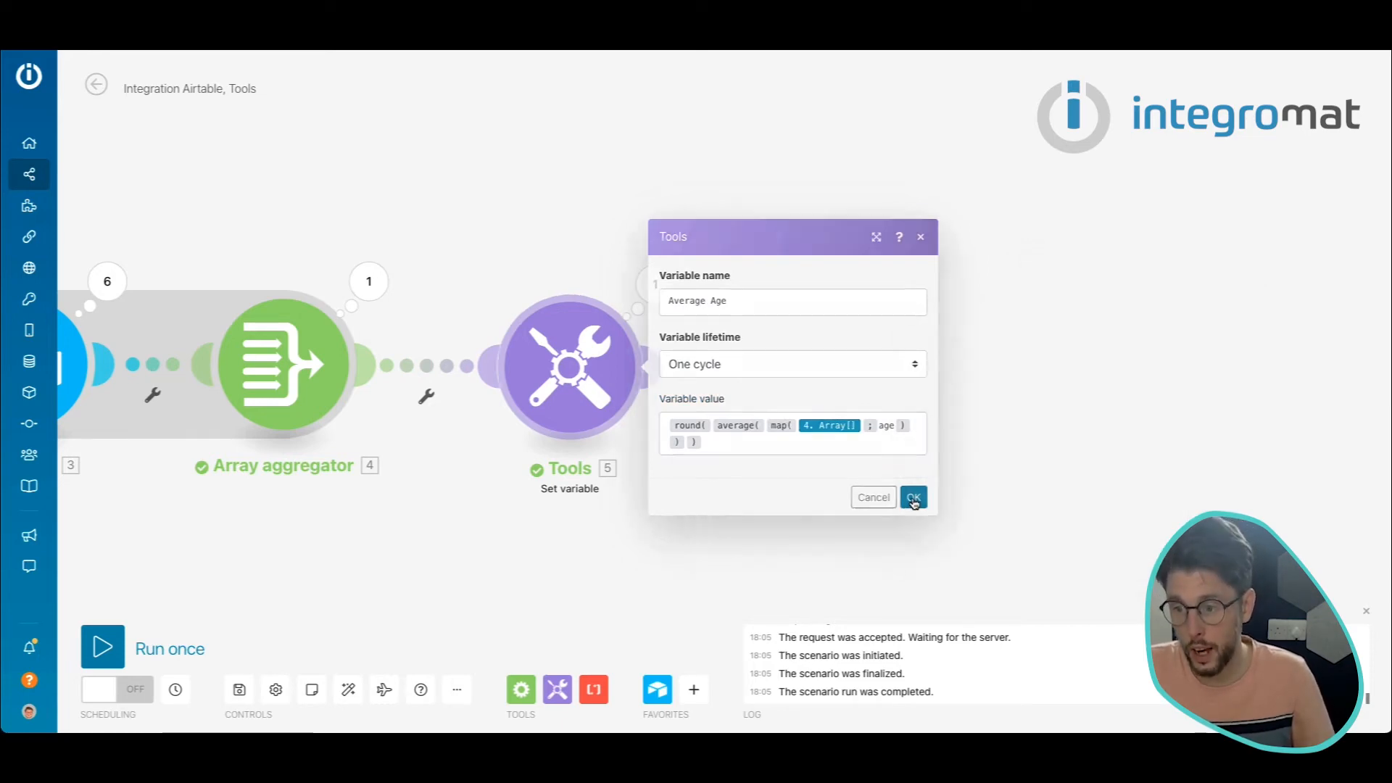
Step: Run the scenario once with the rounded formula and check the Set variable module's Average Age output
left_click(102, 646)
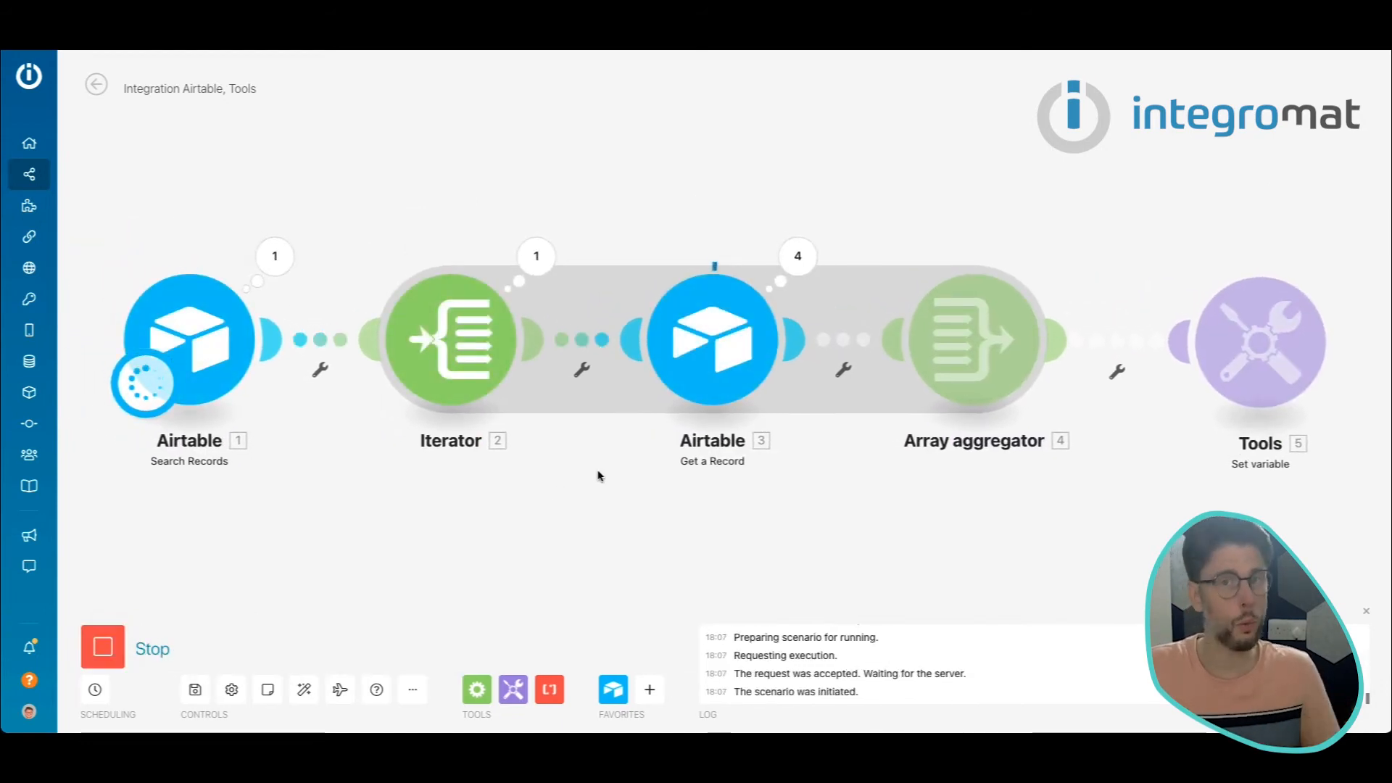
left_click(725, 256)
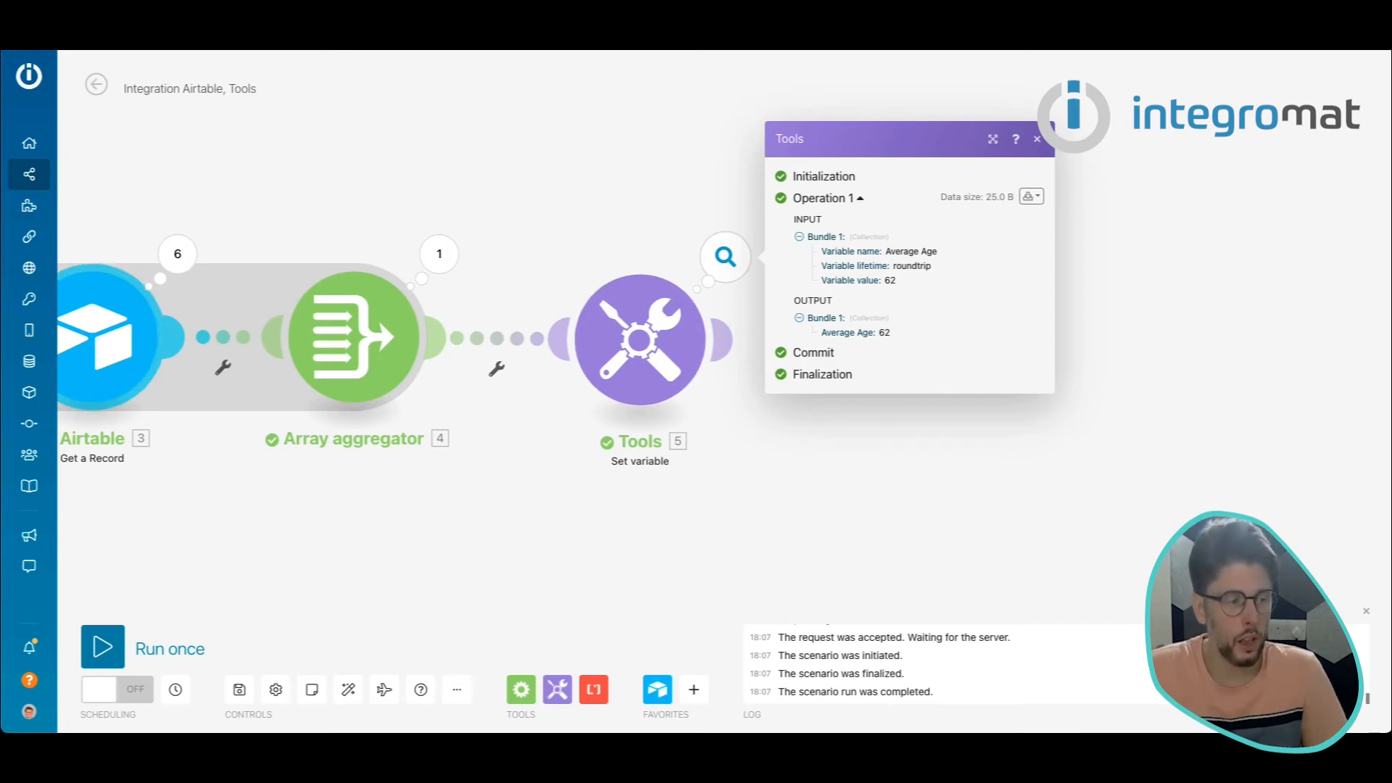
Step: Add a Set variable module after the Average Age one and copy that module's round(average(map(4. Array[]; age))) formula into its variable value
left_click_drag(973, 451, 891, 428)
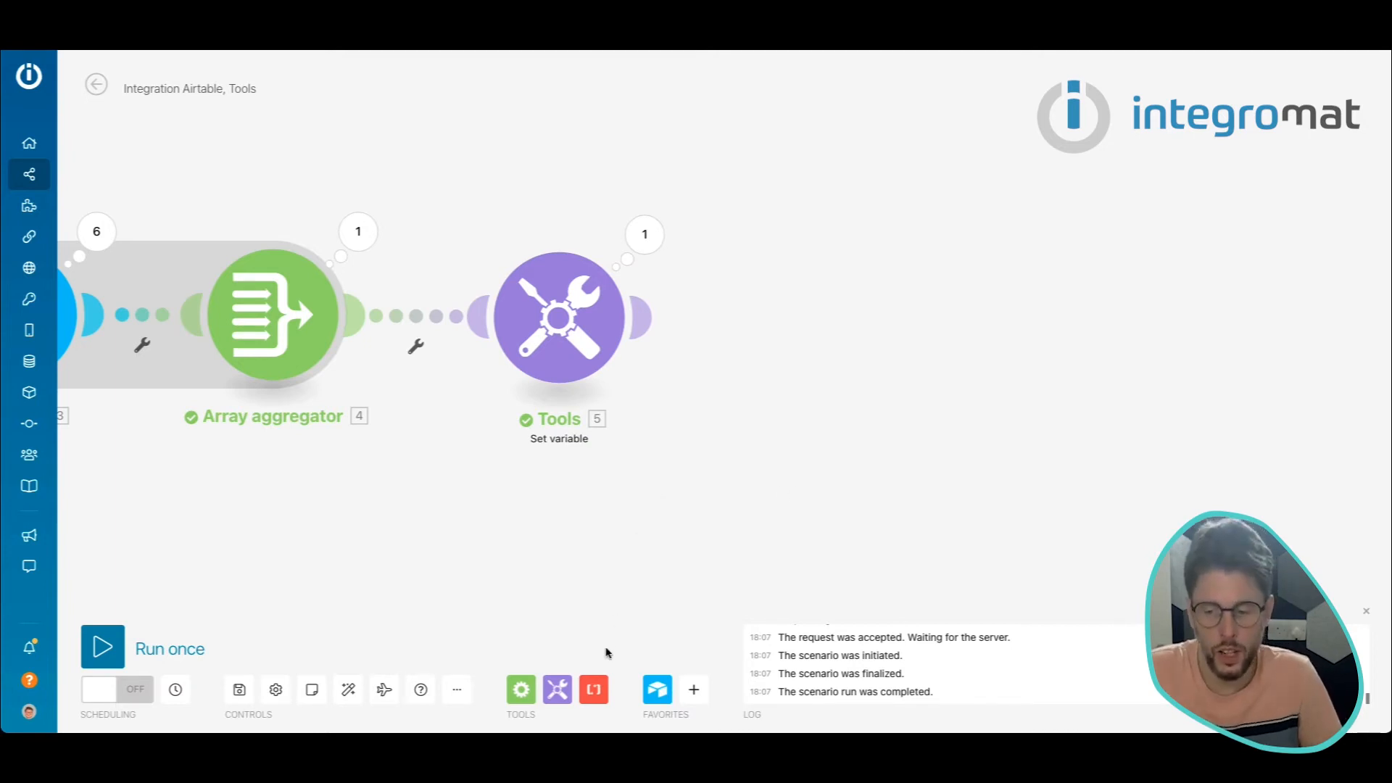
left_click(557, 689)
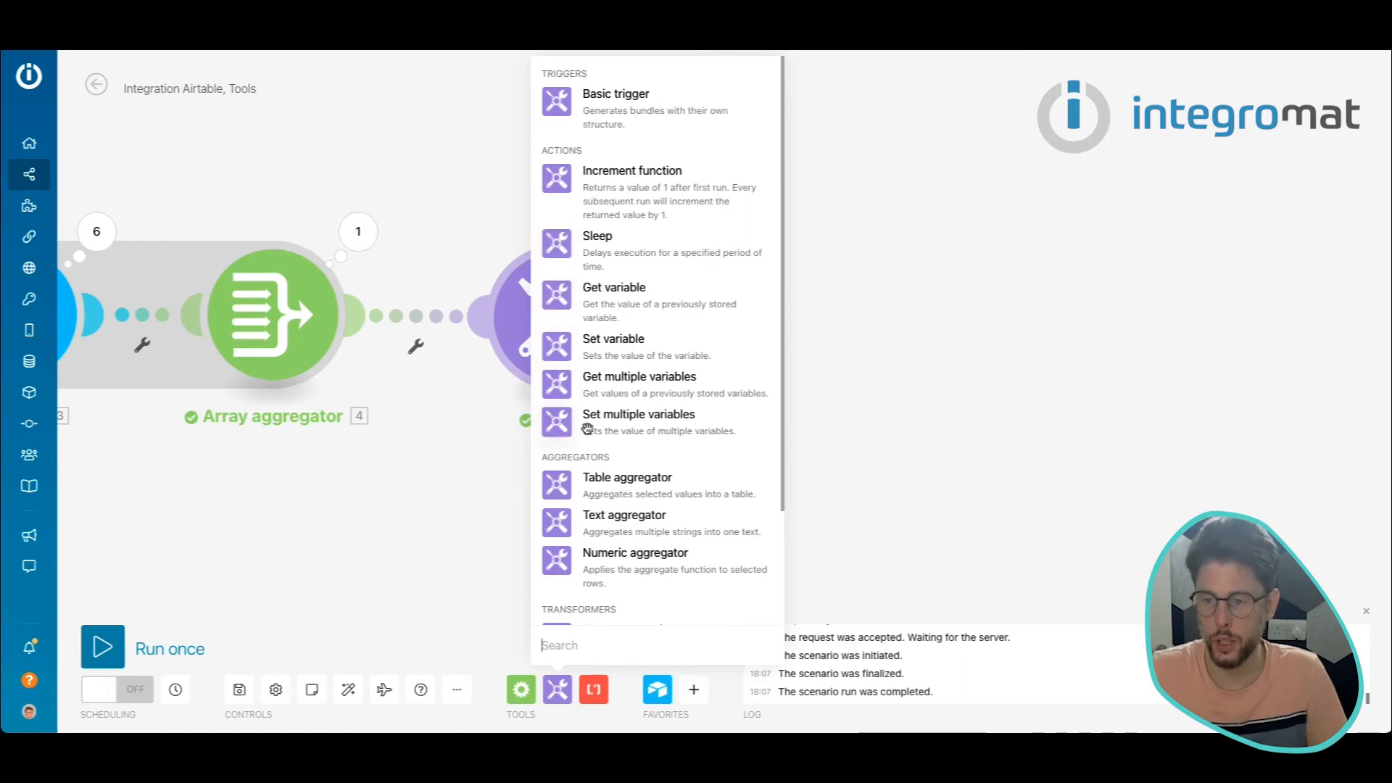
left_click(580, 346)
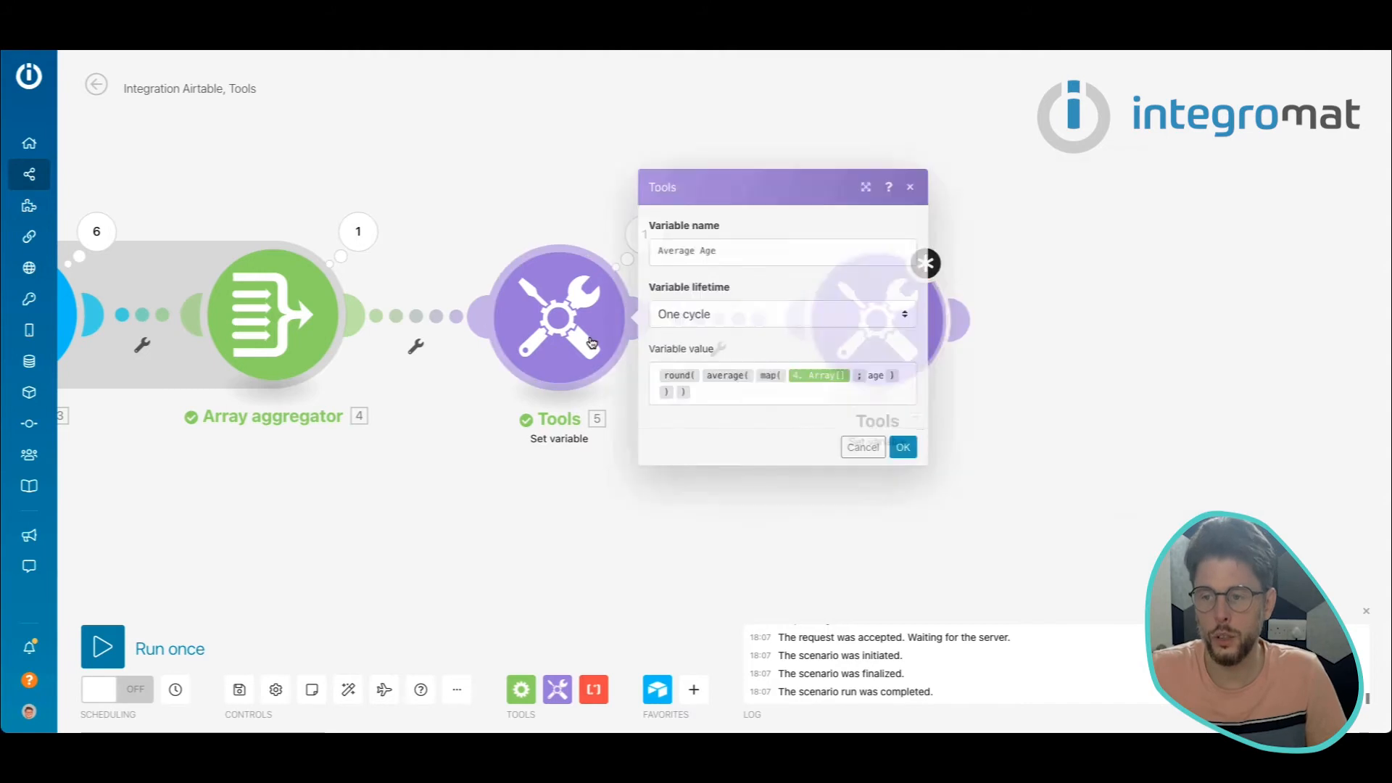
left_click(831, 386)
left_click(871, 443)
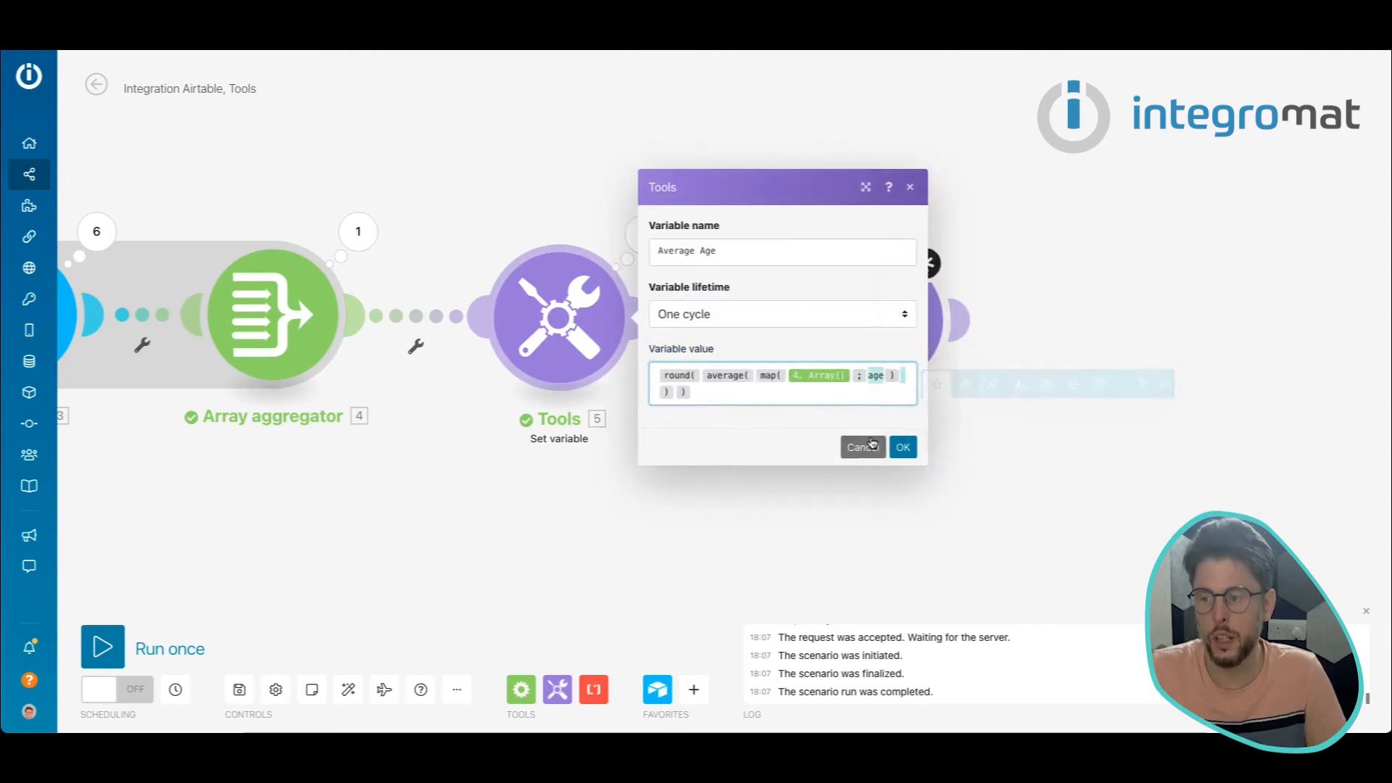
left_click(895, 351)
left_click(1013, 390)
type("round( average( map( 4. Array[] ; age ) ) )")
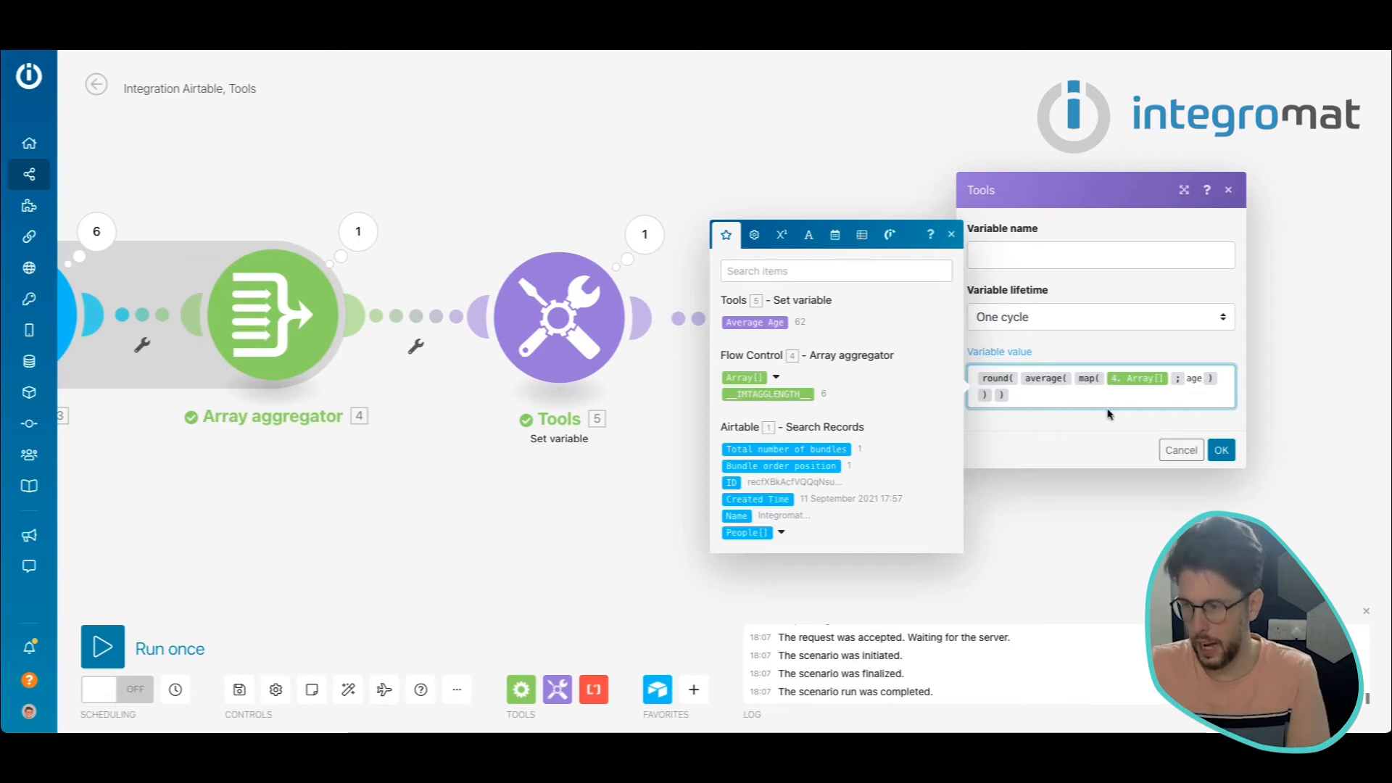
Step: Strip the round and average functions from the new module's variable value, leaving map(4. Array[]; age), and copy that formula
key("BackSpace")
key("BackSpace")
key("BackSpace")
key("BackSpace")
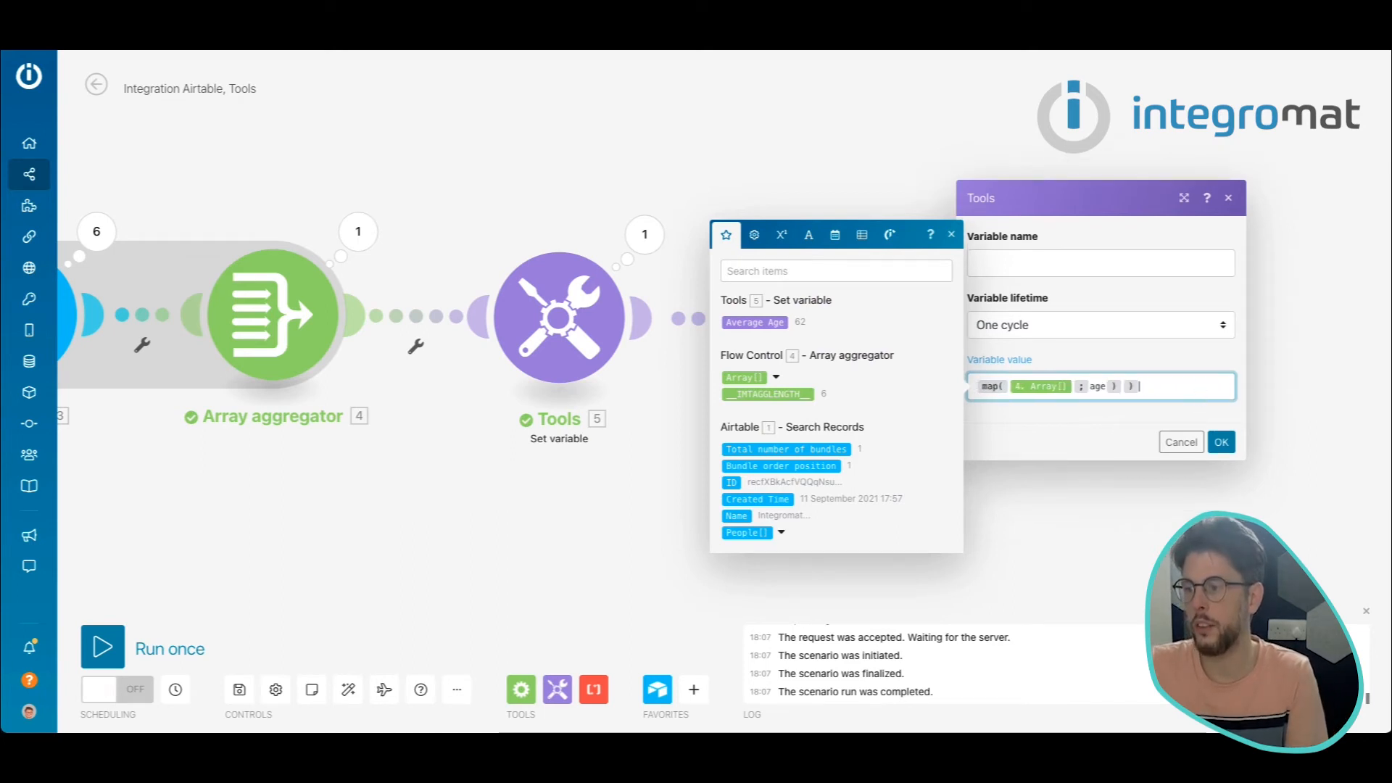
key("ctrl+a")
key("ctrl+c")
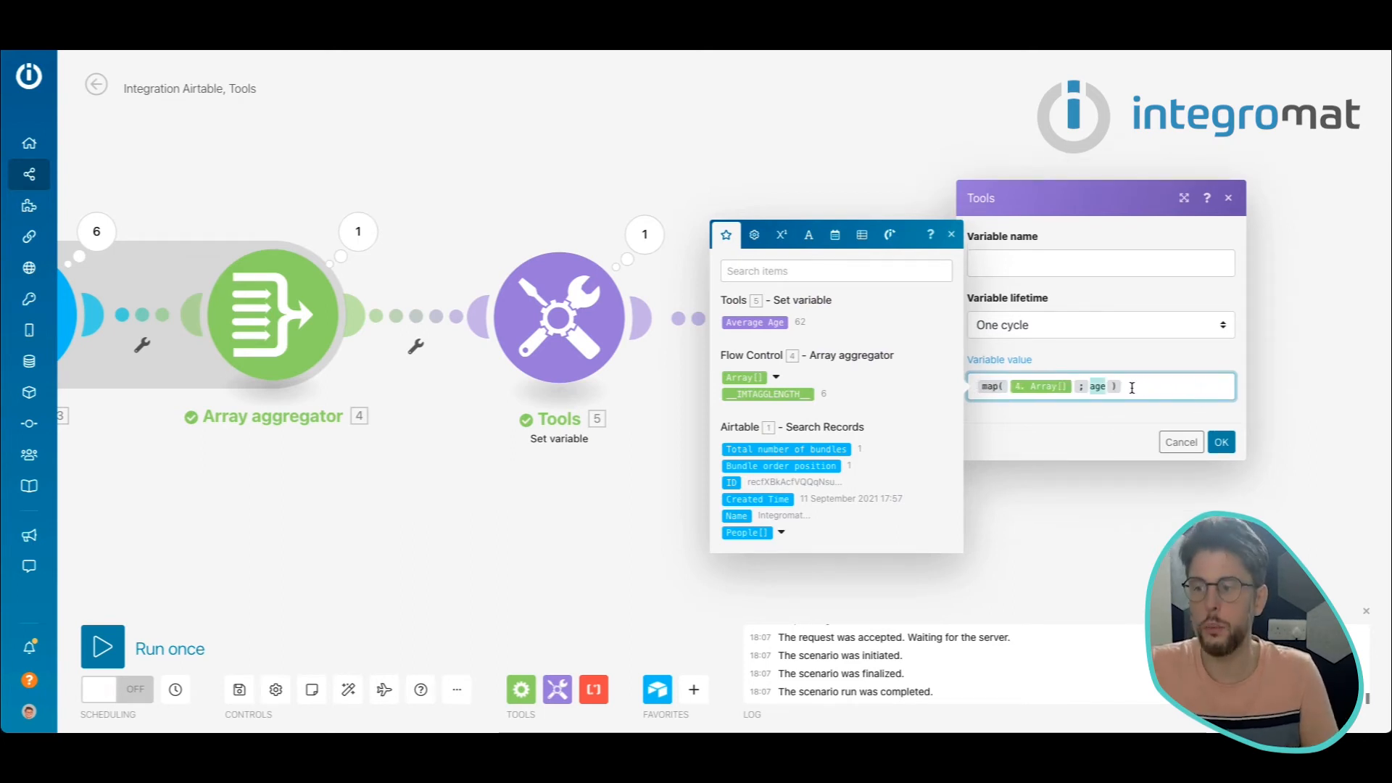
left_click(1166, 390)
key("ctrl+a")
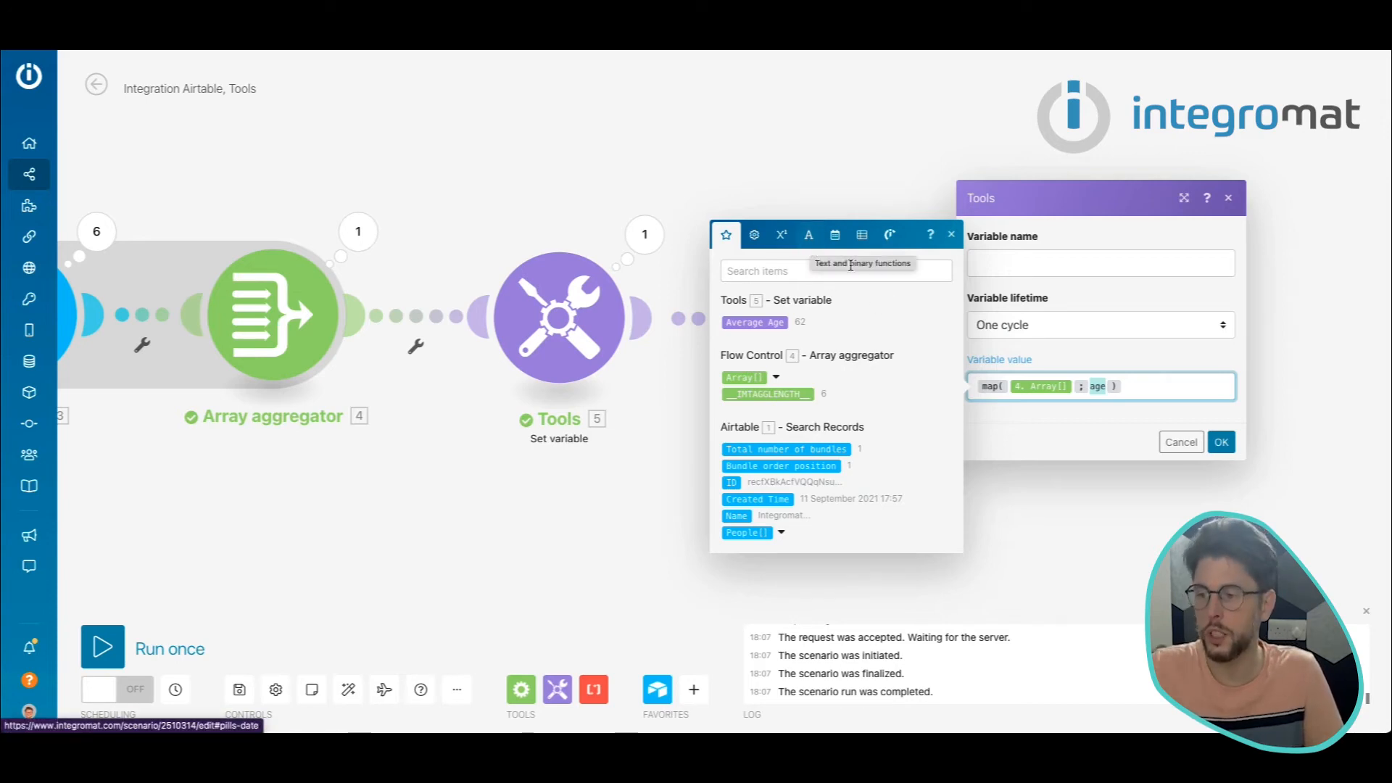
Step: Wrap the map(4. Array[]; age) formula in the max function in the new module's variable value
left_click(783, 241)
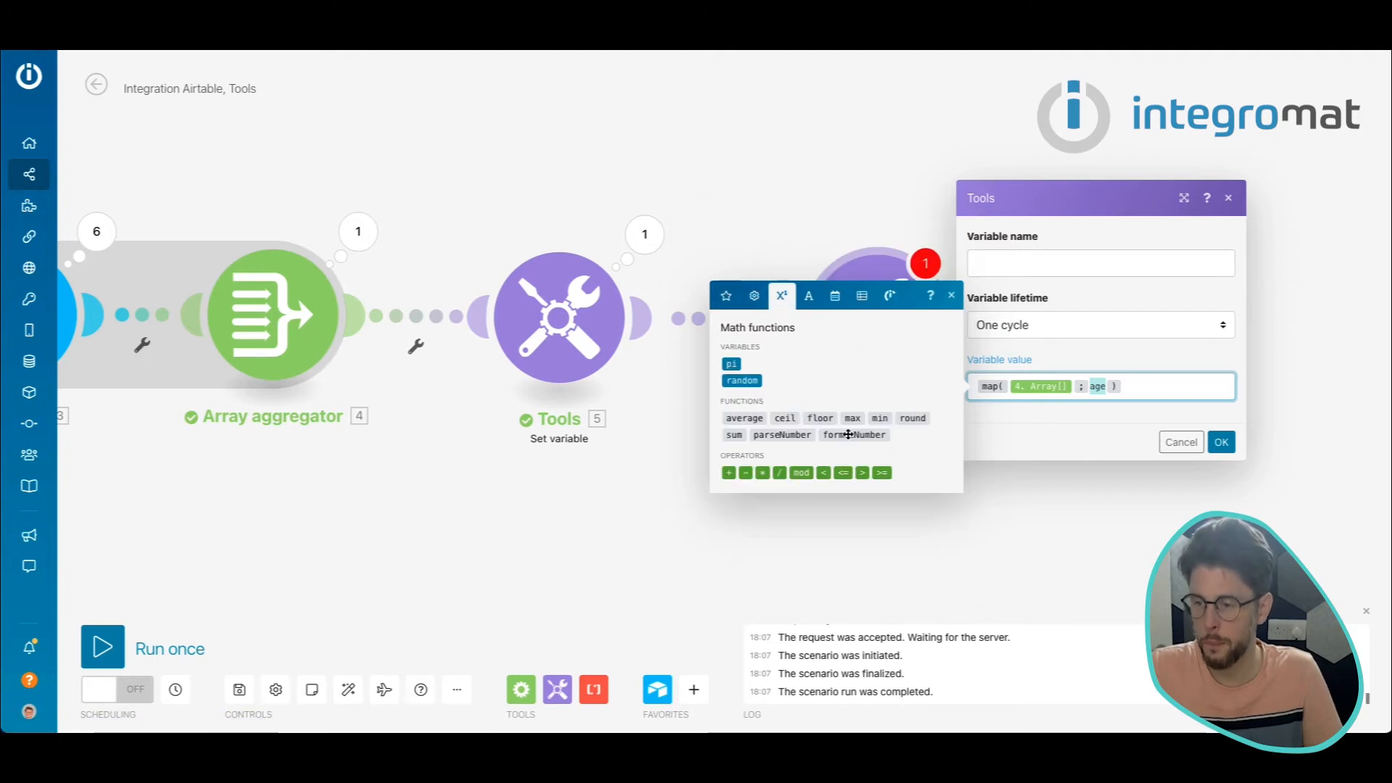
left_click(852, 419)
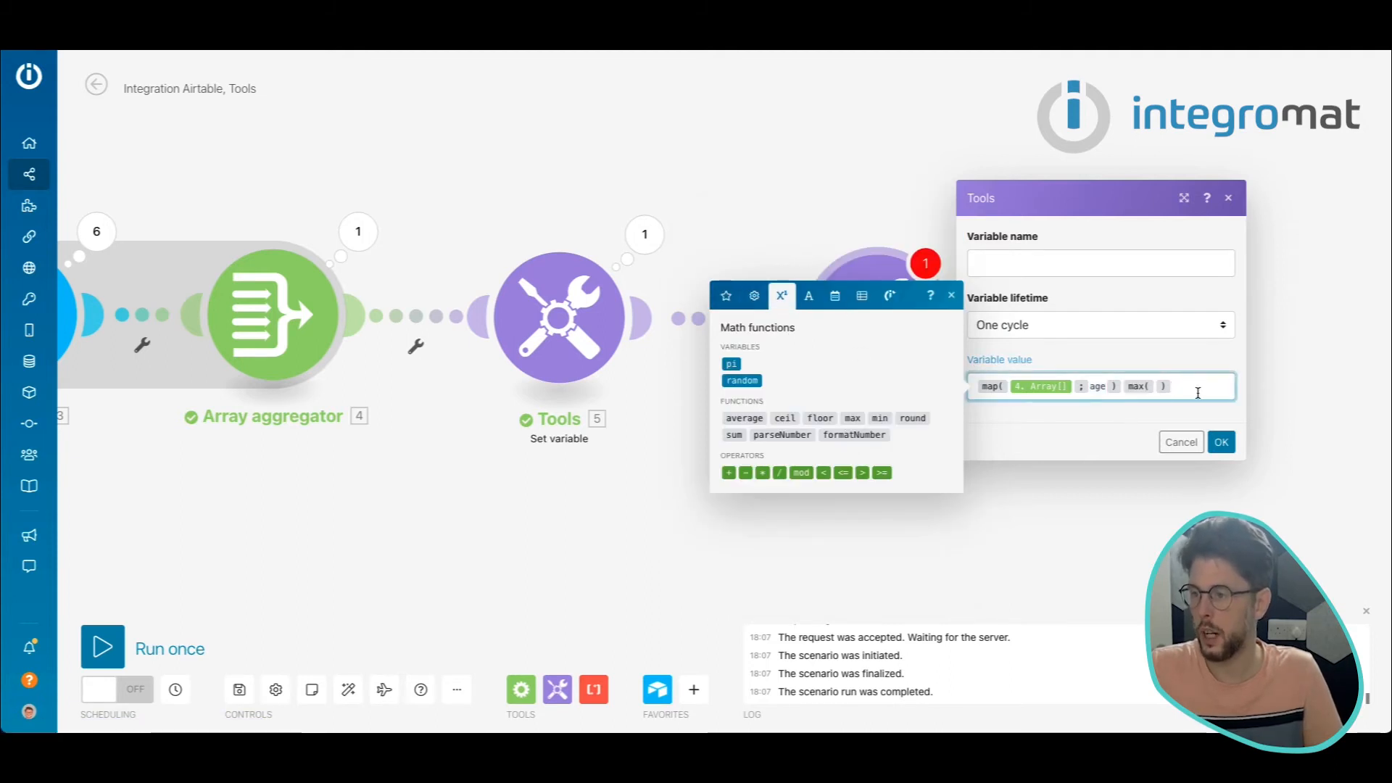
key("BackSpace")
key("BackSpace")
key("BackSpace")
key("BackSpace")
key("BackSpace")
key("BackSpace")
key("BackSpace")
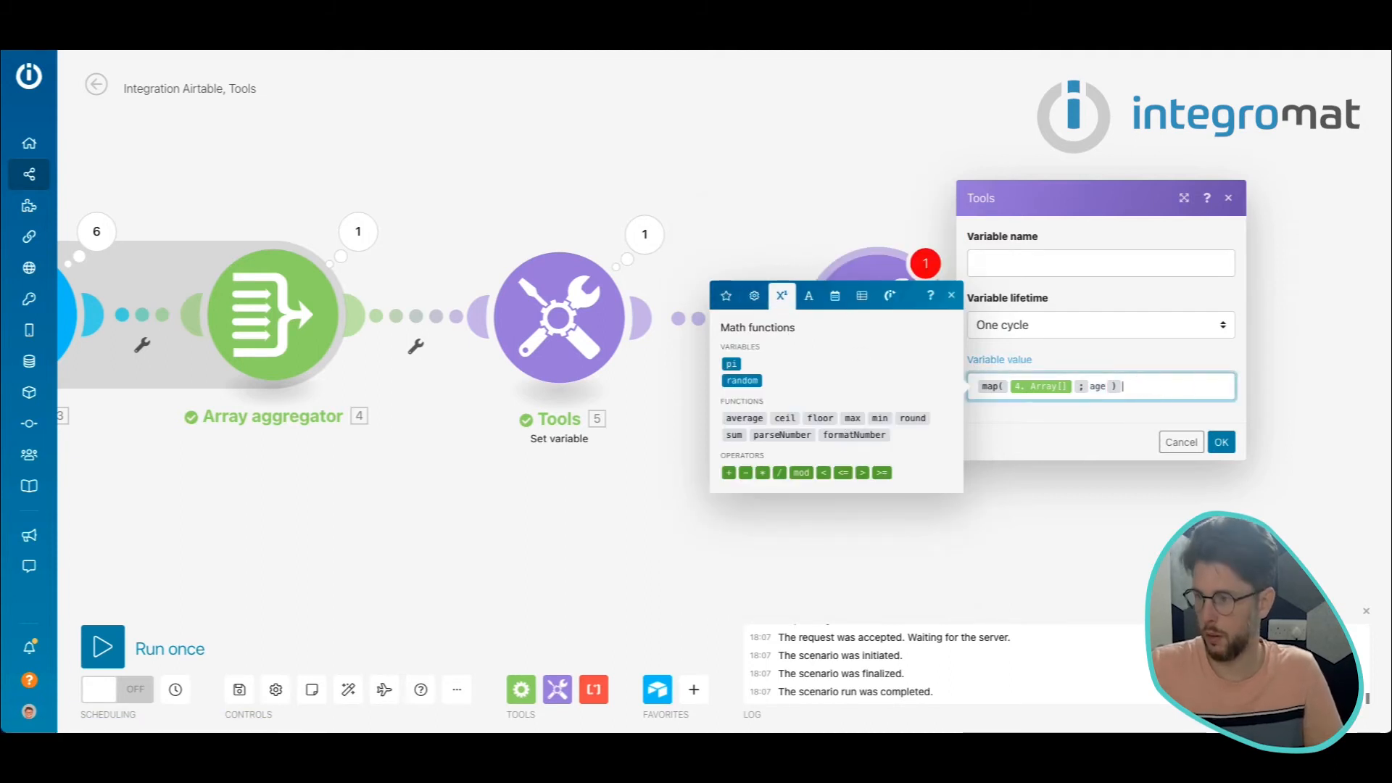
left_click(861, 419)
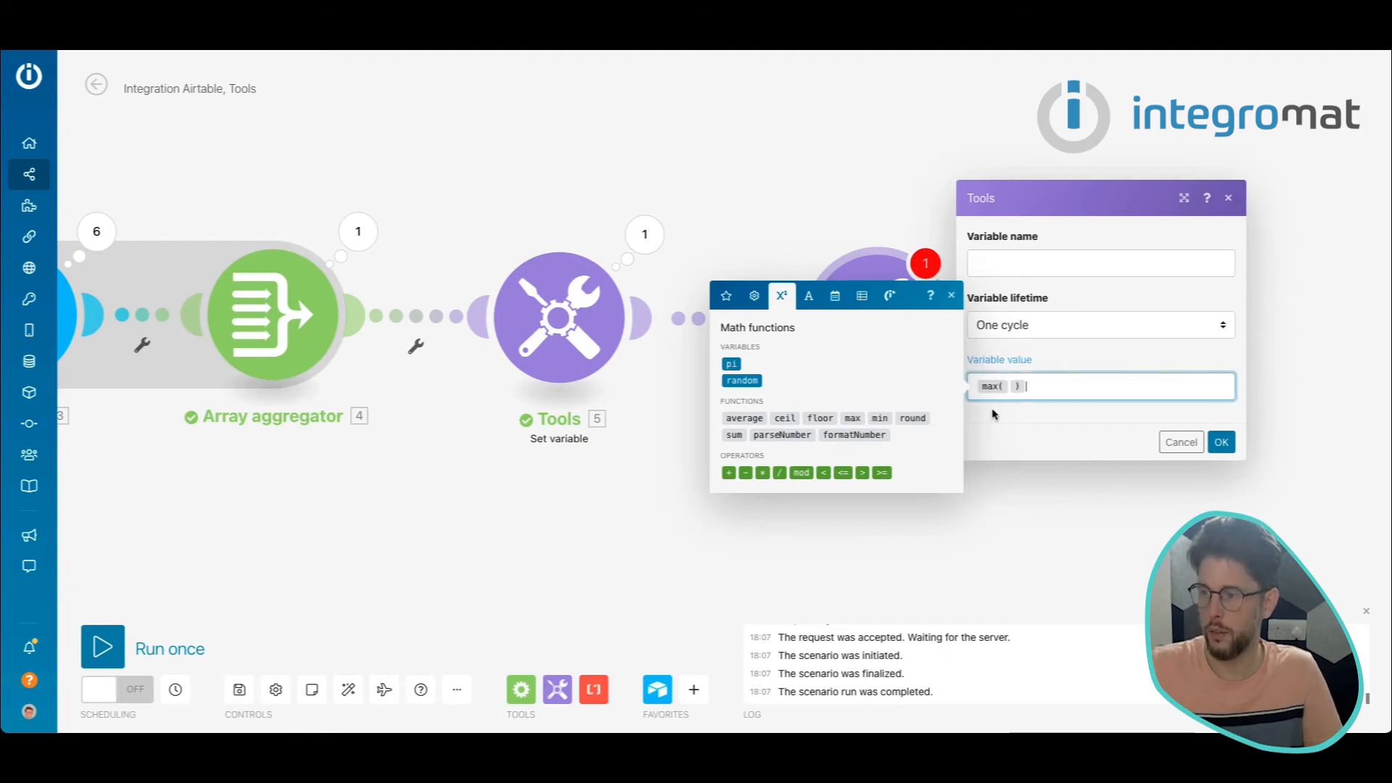
key("ctrl+v")
left_click(1087, 429)
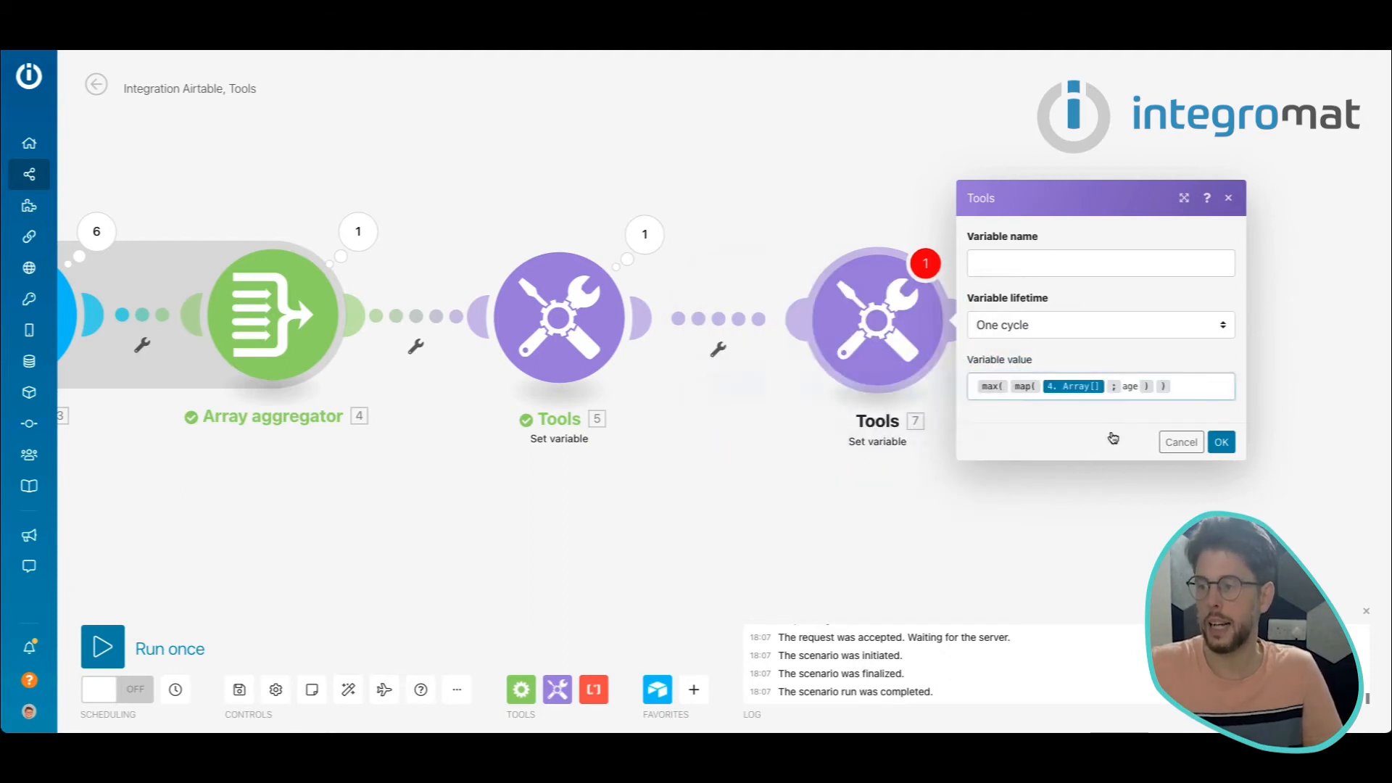
Step: Name the new module's variable Max Age and save the module settings
left_click(1222, 441)
left_click(1070, 248)
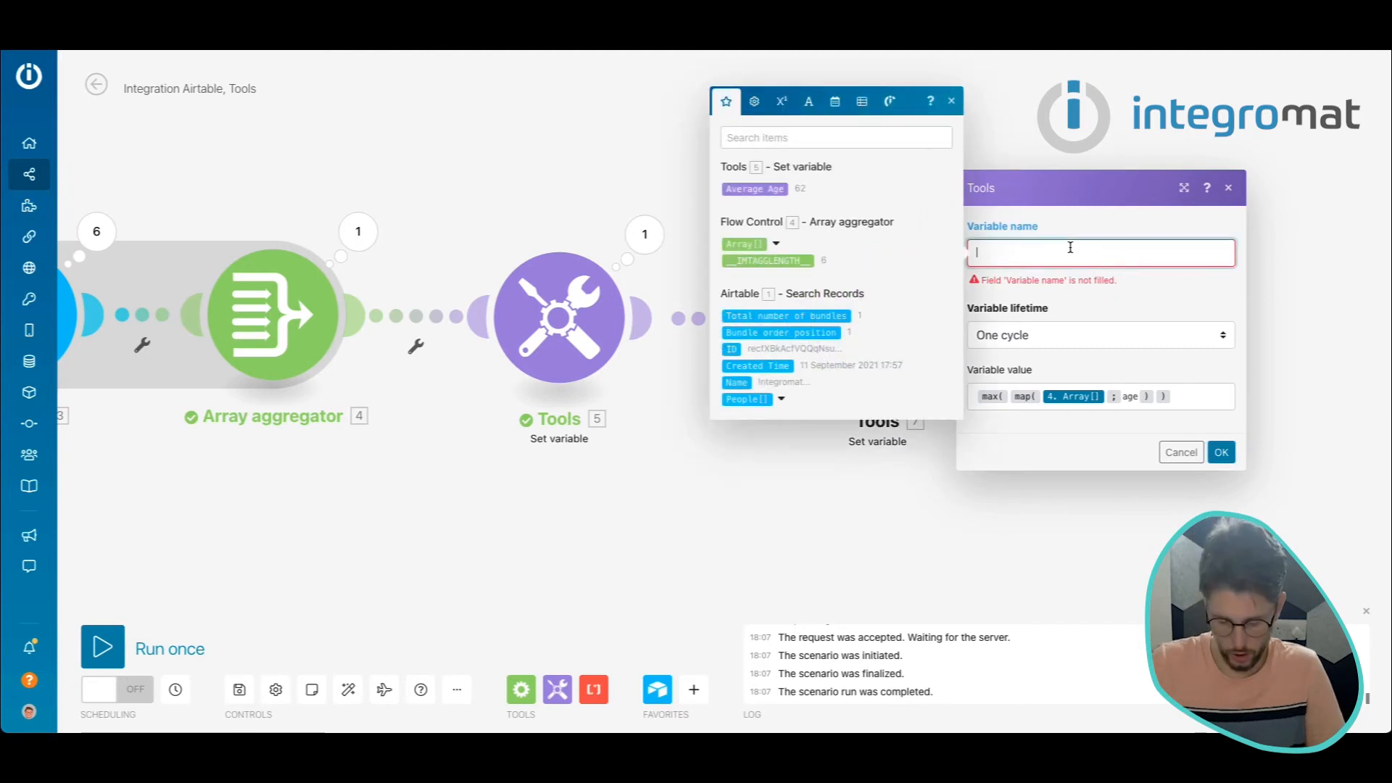
type("oldes")
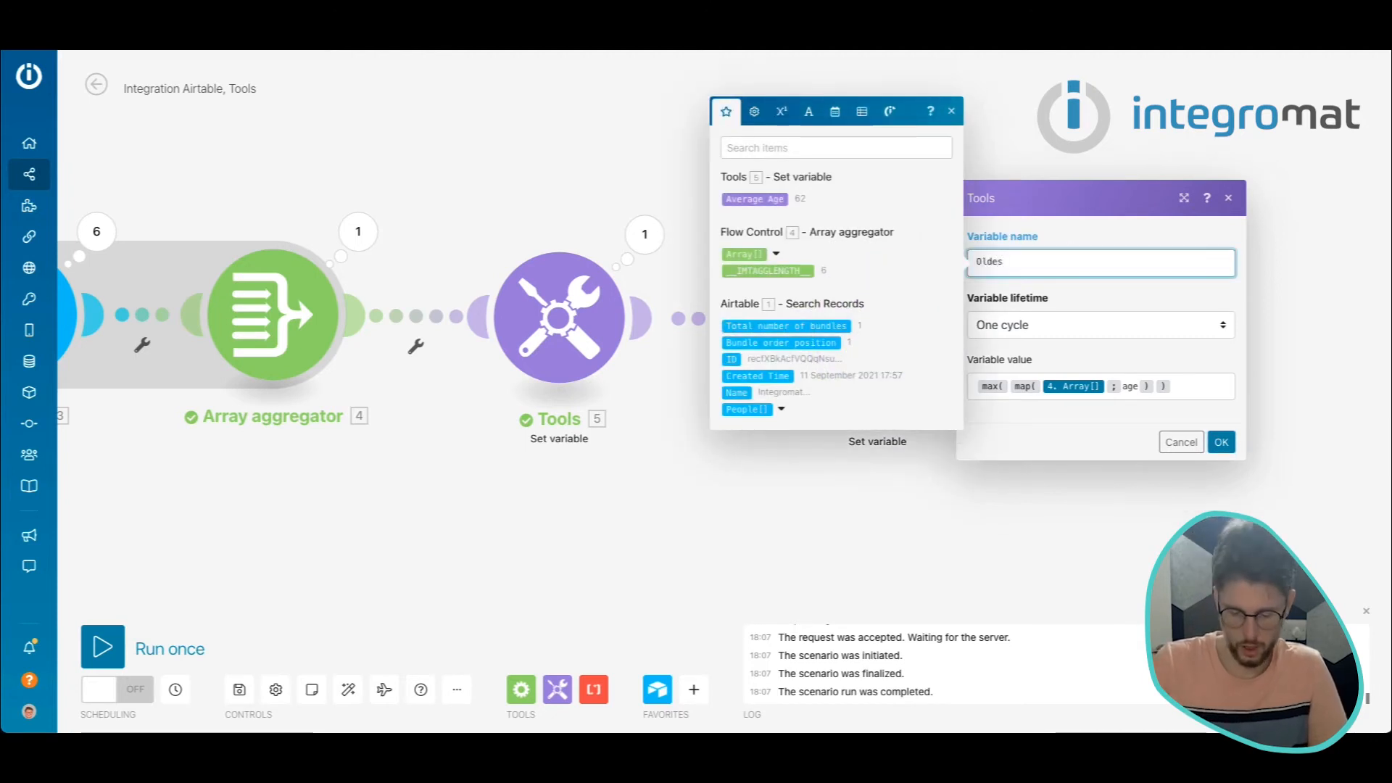
key("BackSpace")
key("BackSpace")
key("BackSpace")
key("BackSpace")
key("BackSpace")
type("Max Age")
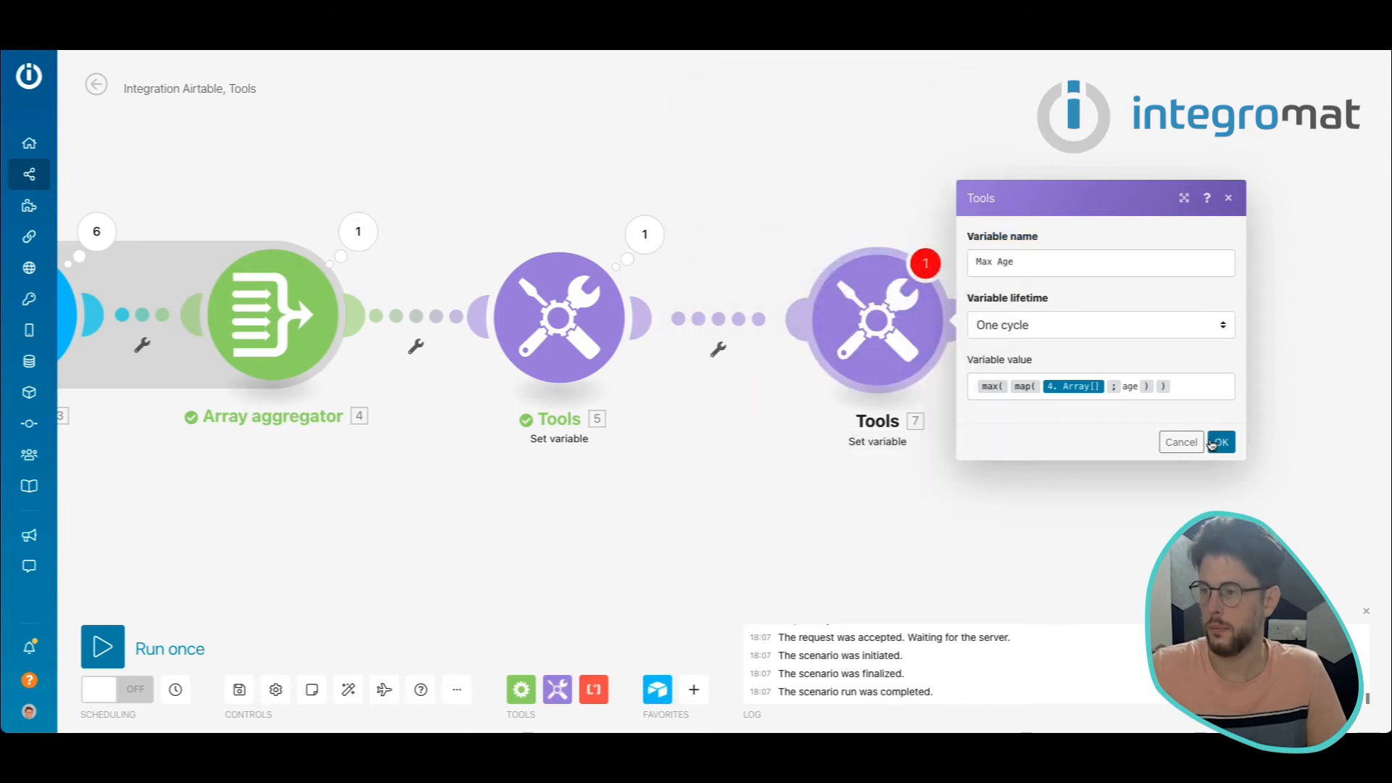
left_click(1221, 442)
Step: Run the scenario once and check the Max Age value in the last Set variable module's output
left_click(102, 644)
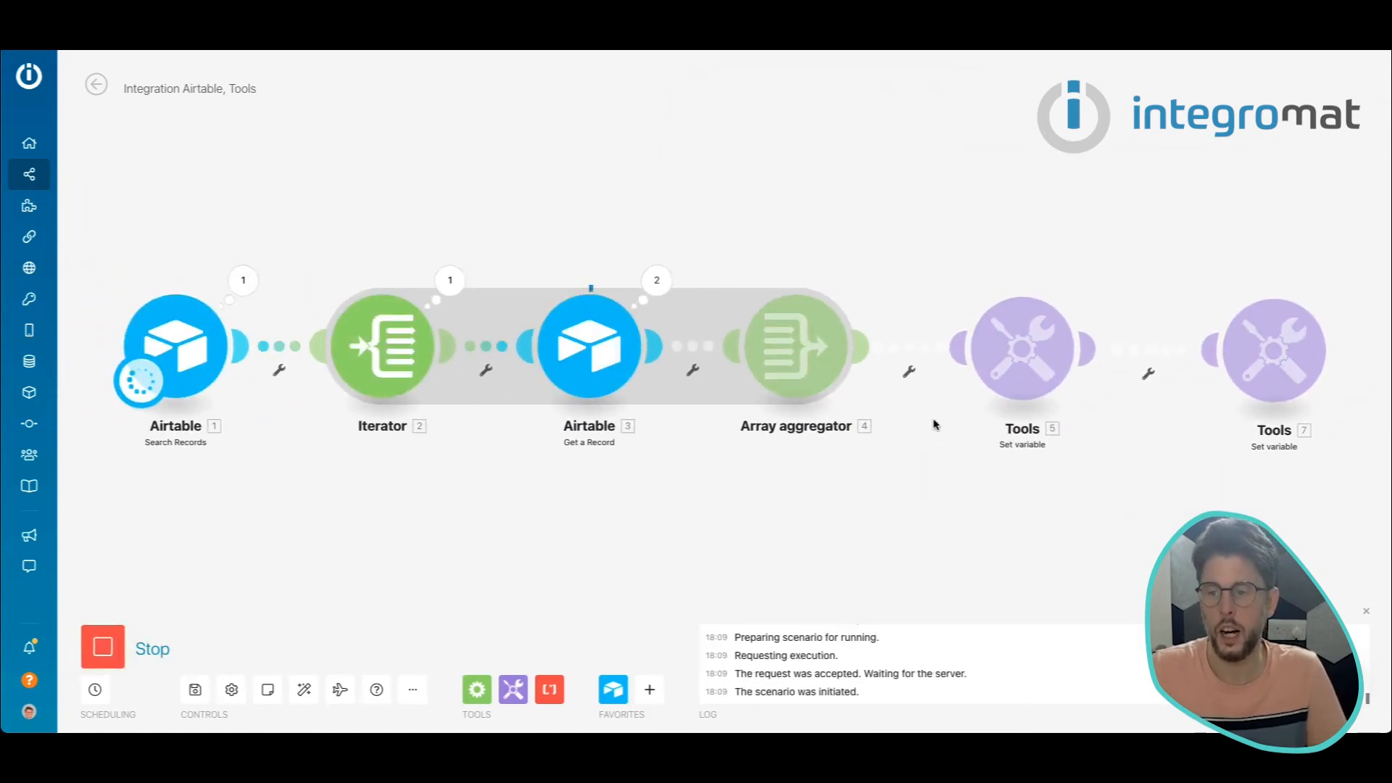
left_click_drag(1192, 503, 298, 445)
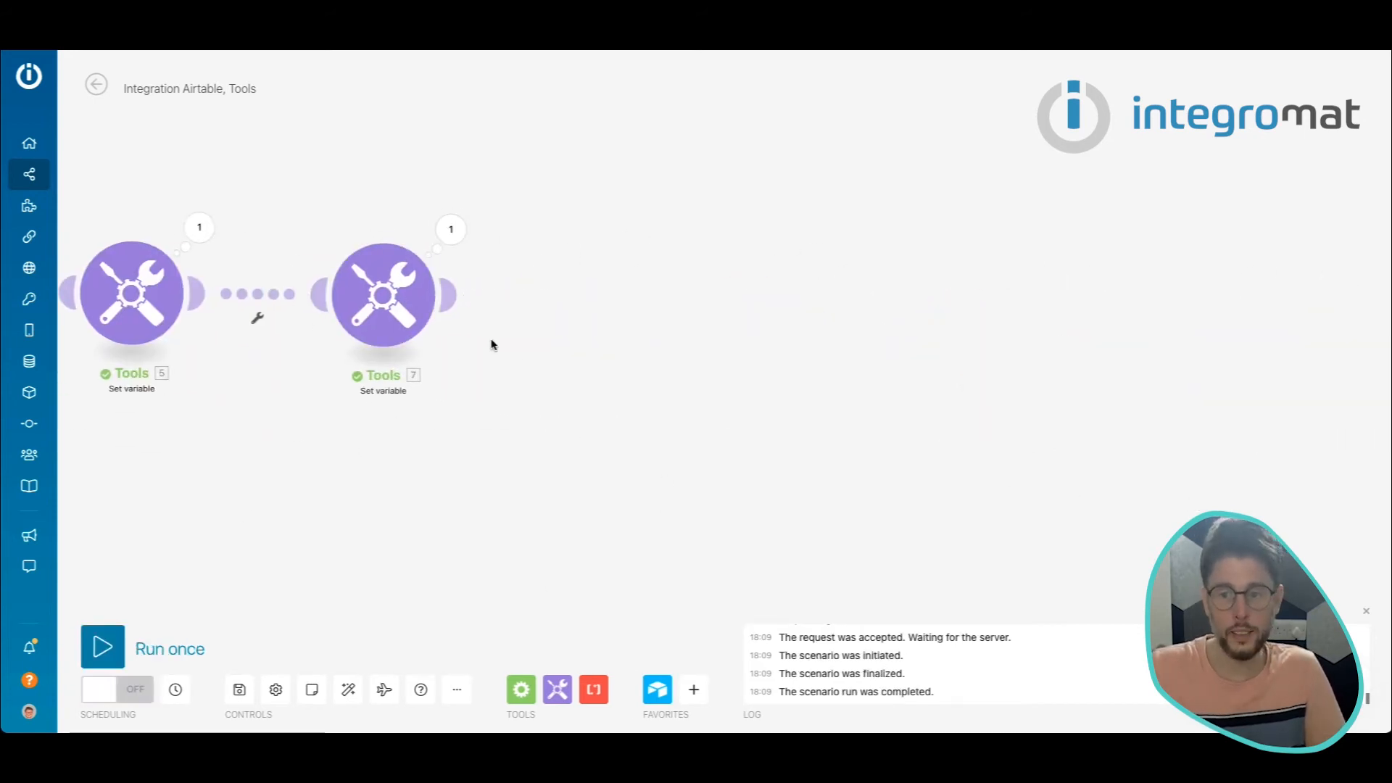
left_click(450, 229)
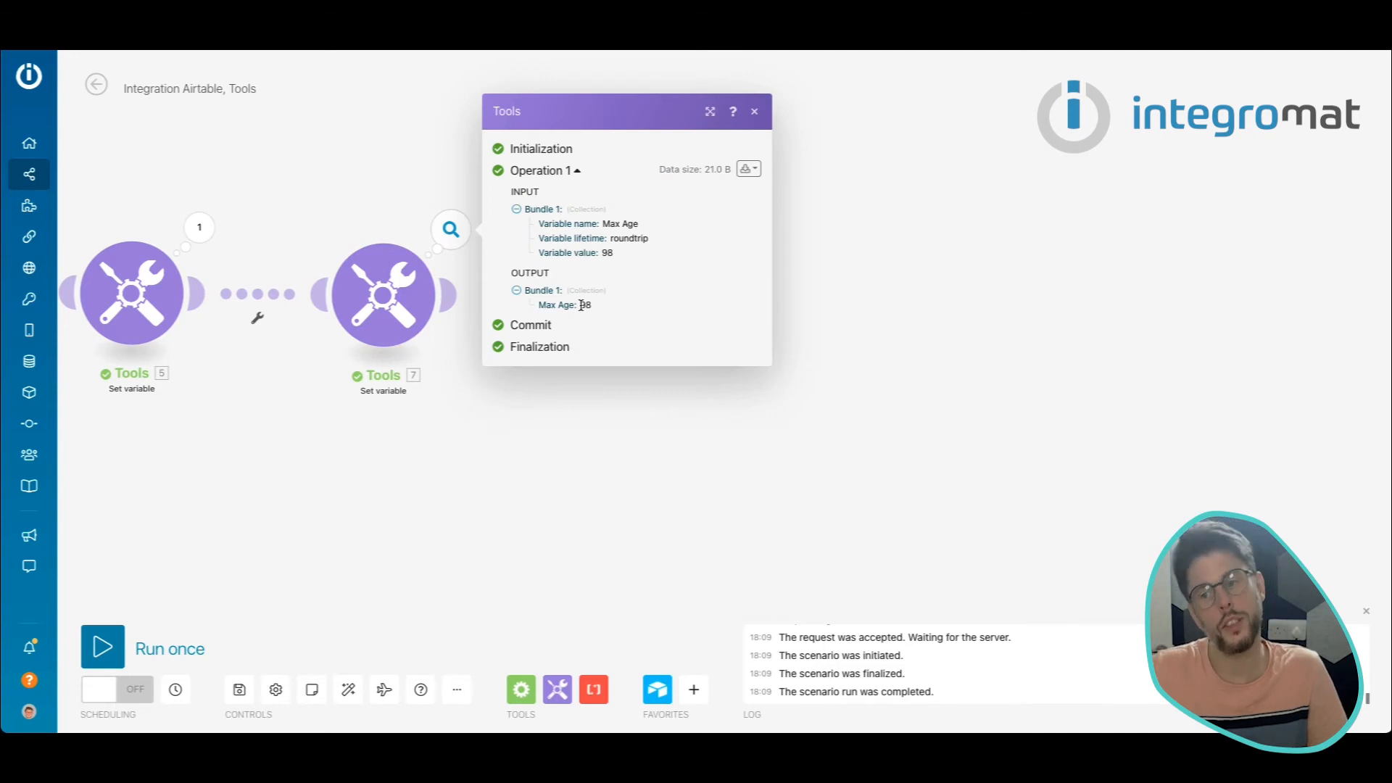
left_click_drag(651, 465, 922, 464)
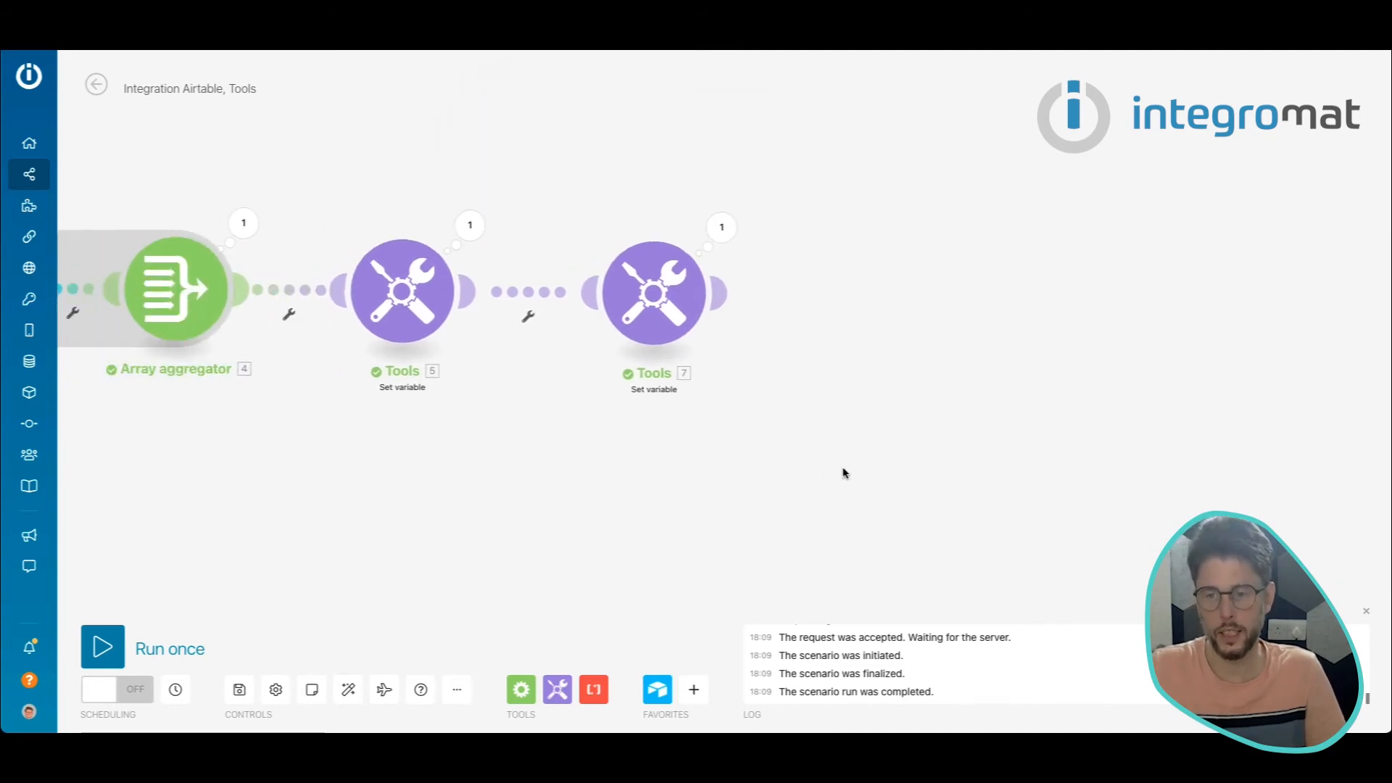
Step: Move the Max Age Set variable module closer to the preceding one and clone it at the end of the scenario
left_click_drag(650, 327, 617, 326)
right_click(638, 315)
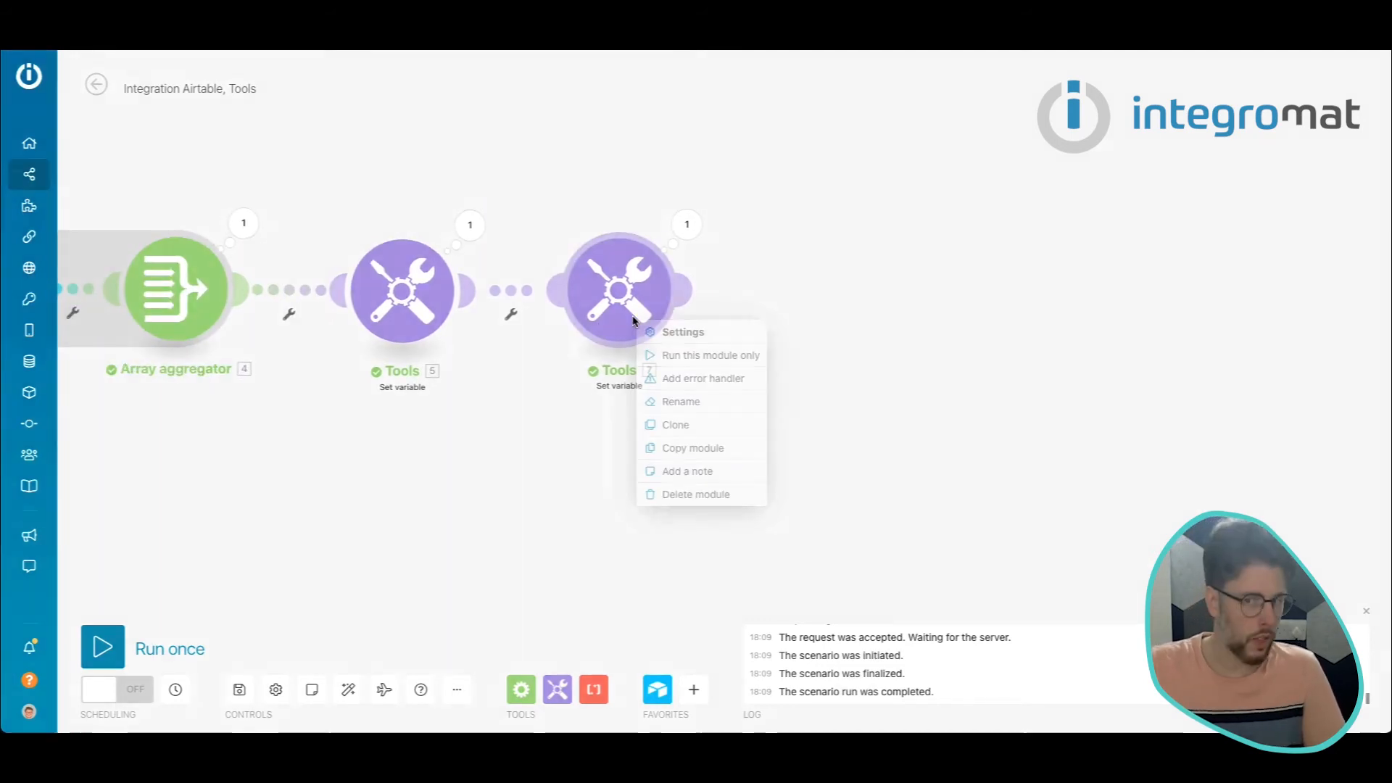
left_click(717, 424)
left_click(850, 395)
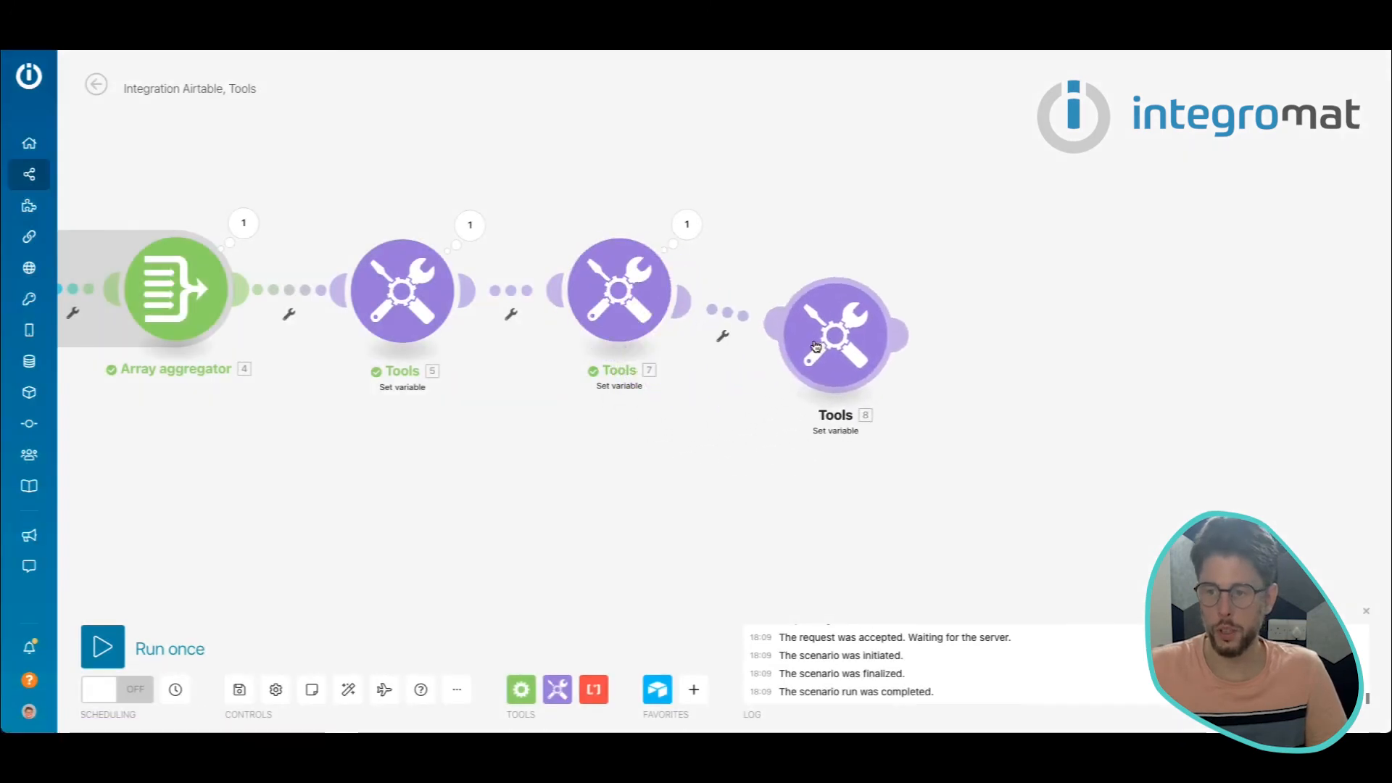
Step: Replace max with min in the cloned module's variable value, giving min(map(4. Array[]; age)), and save the settings
left_click(817, 313)
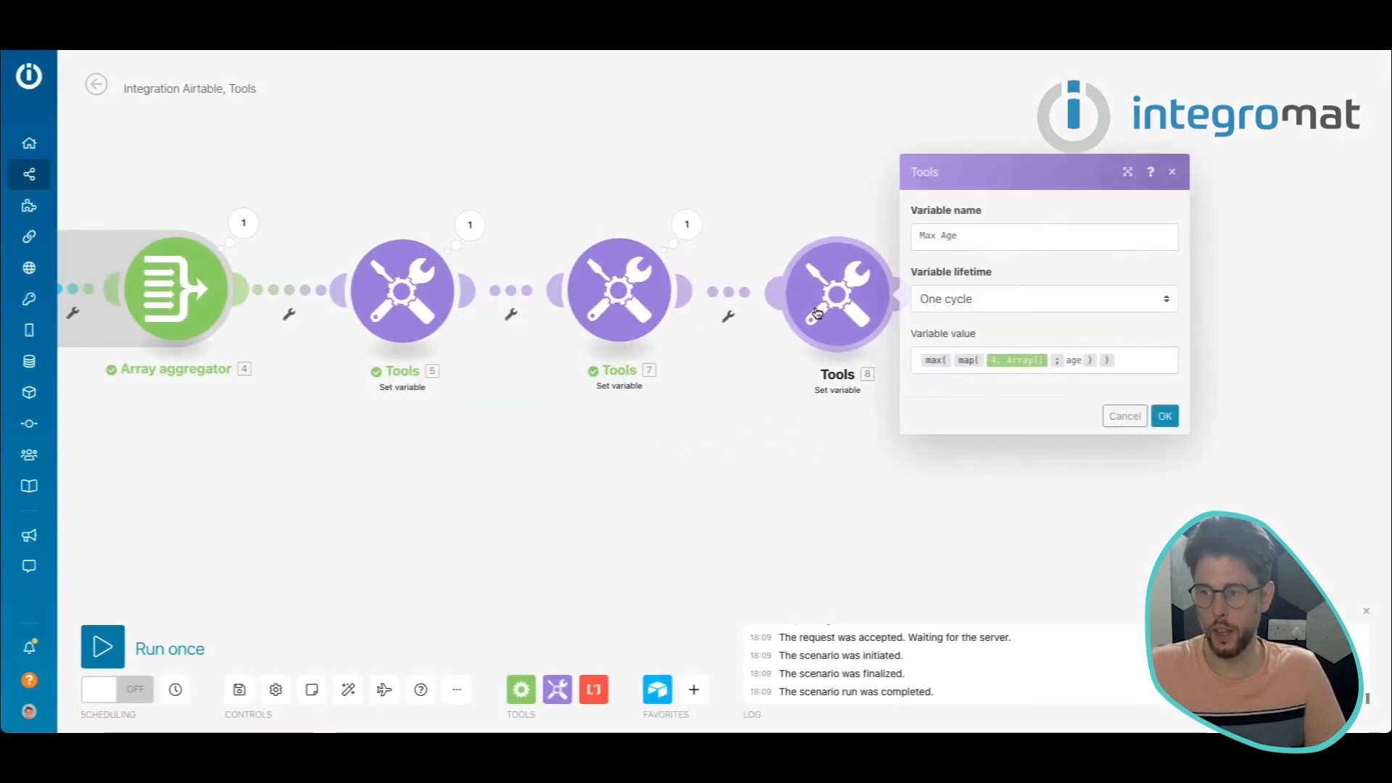
left_click(948, 362)
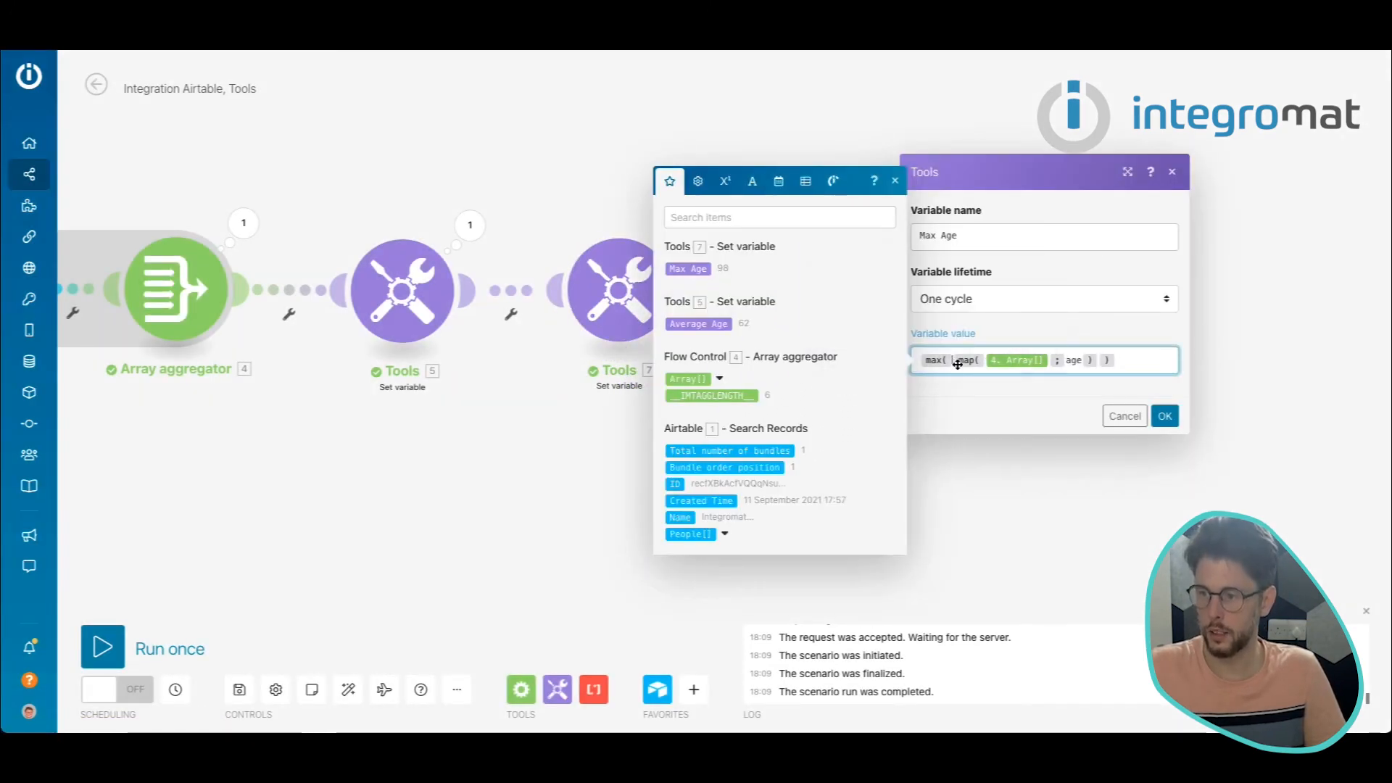
key("BackSpace")
type("min(")
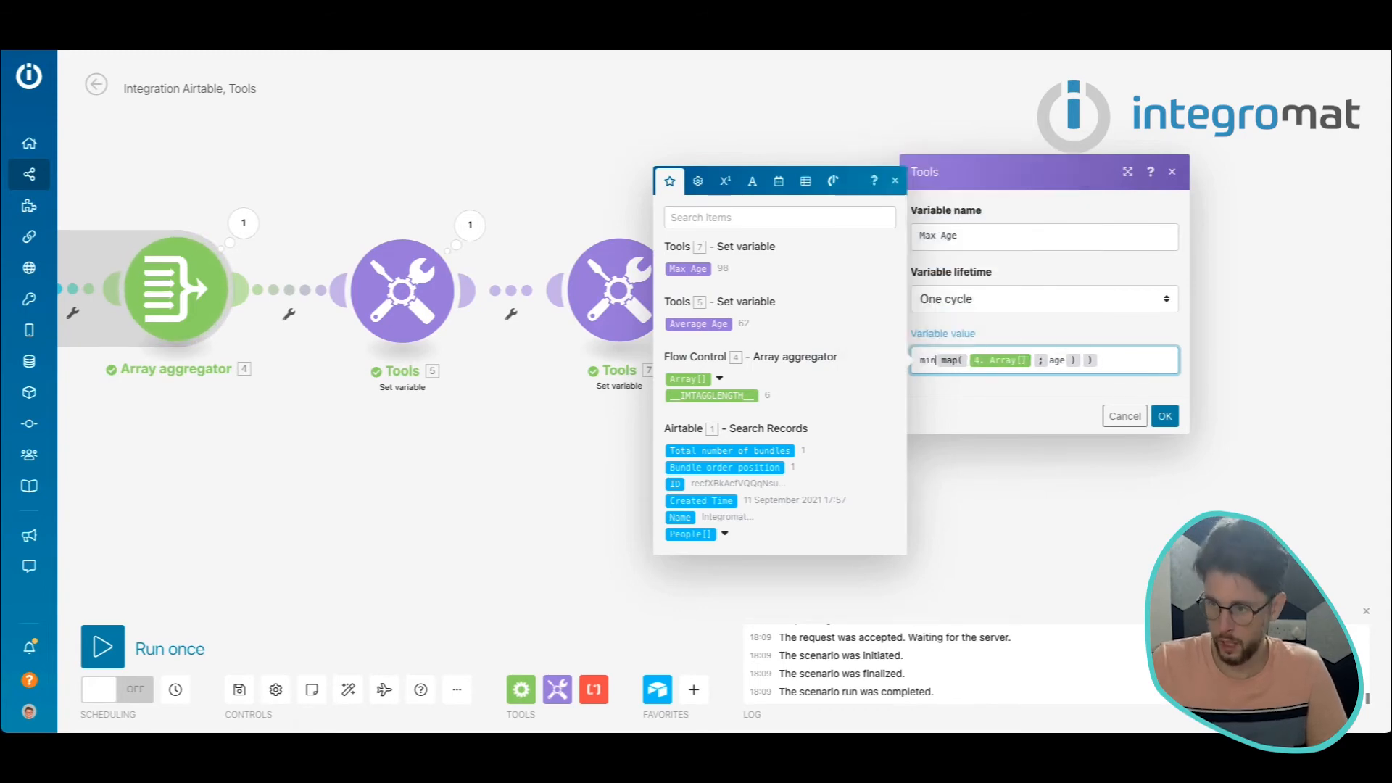
left_click(1013, 434)
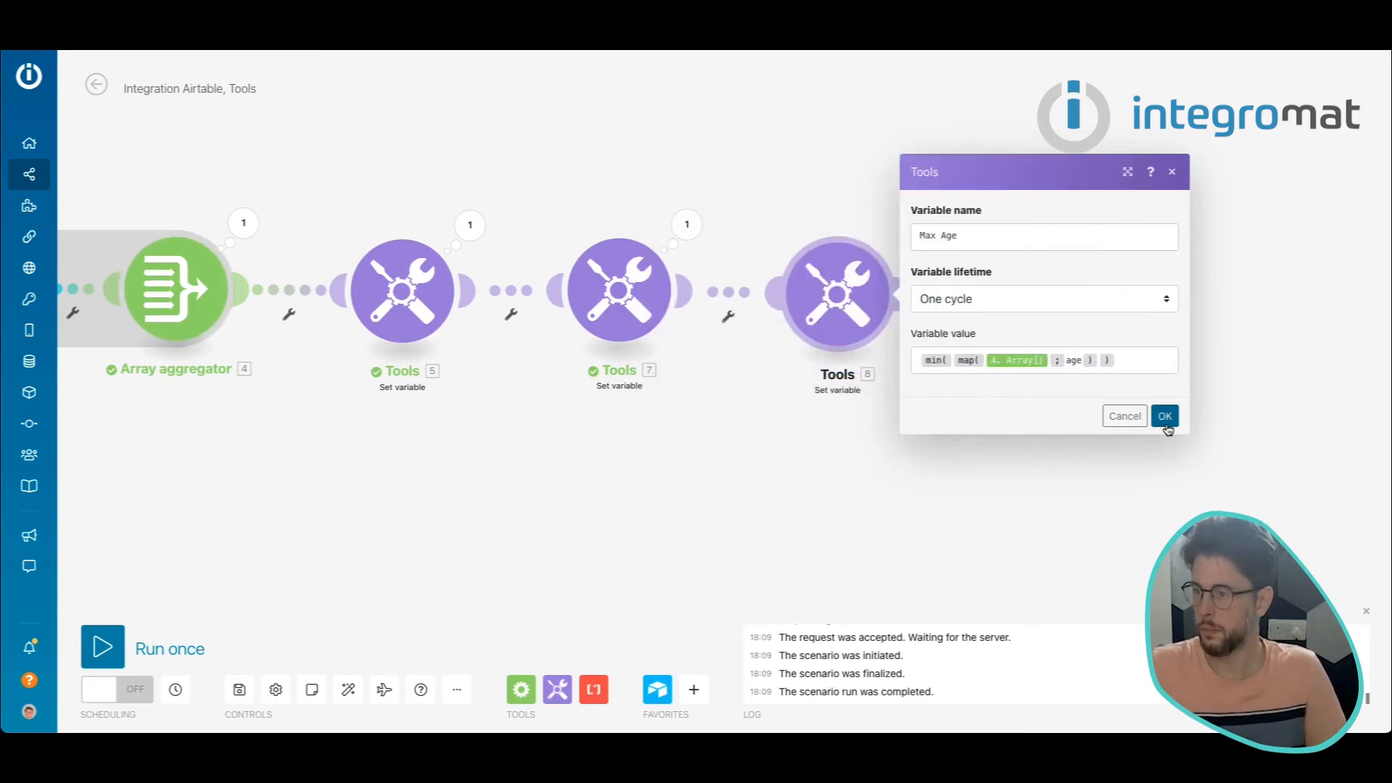
left_click(1164, 416)
Step: Run the scenario once and check the minimum age in the cloned Set variable module's output
left_click(101, 646)
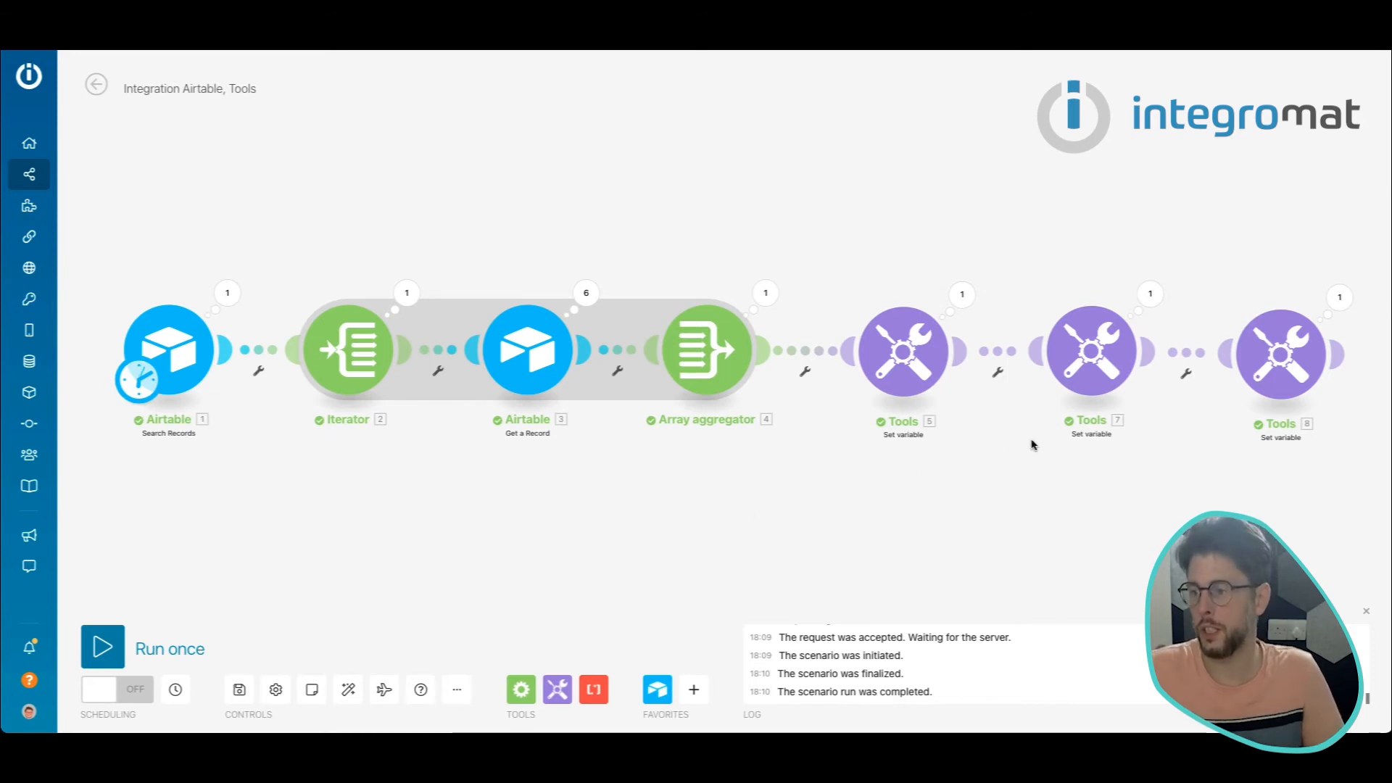
scroll(942, 406, "right", 7)
left_click(841, 328)
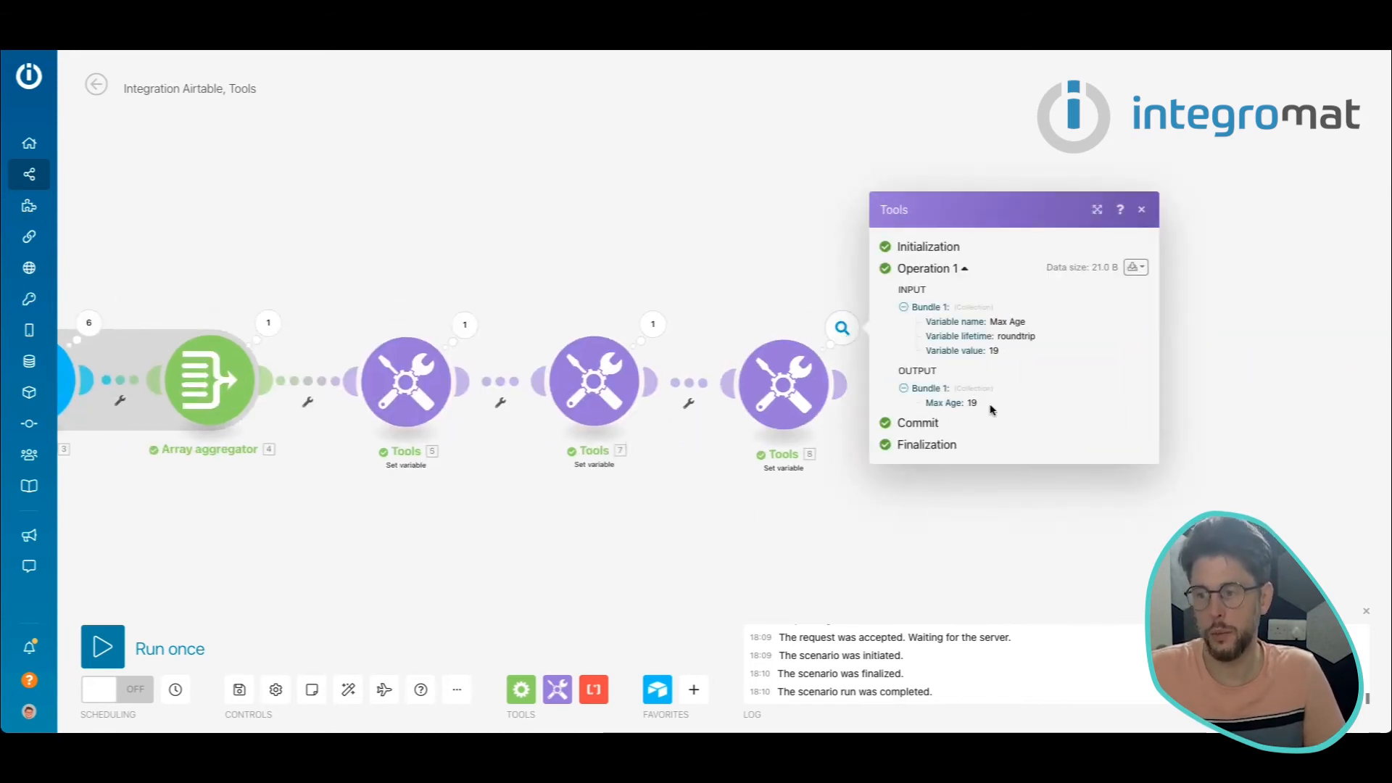
left_click(1028, 527)
Step: Spread the modules apart and insert a Set variable module between the Airtable Get a Record module and the Array aggregator
scroll(644, 529, "right", 2)
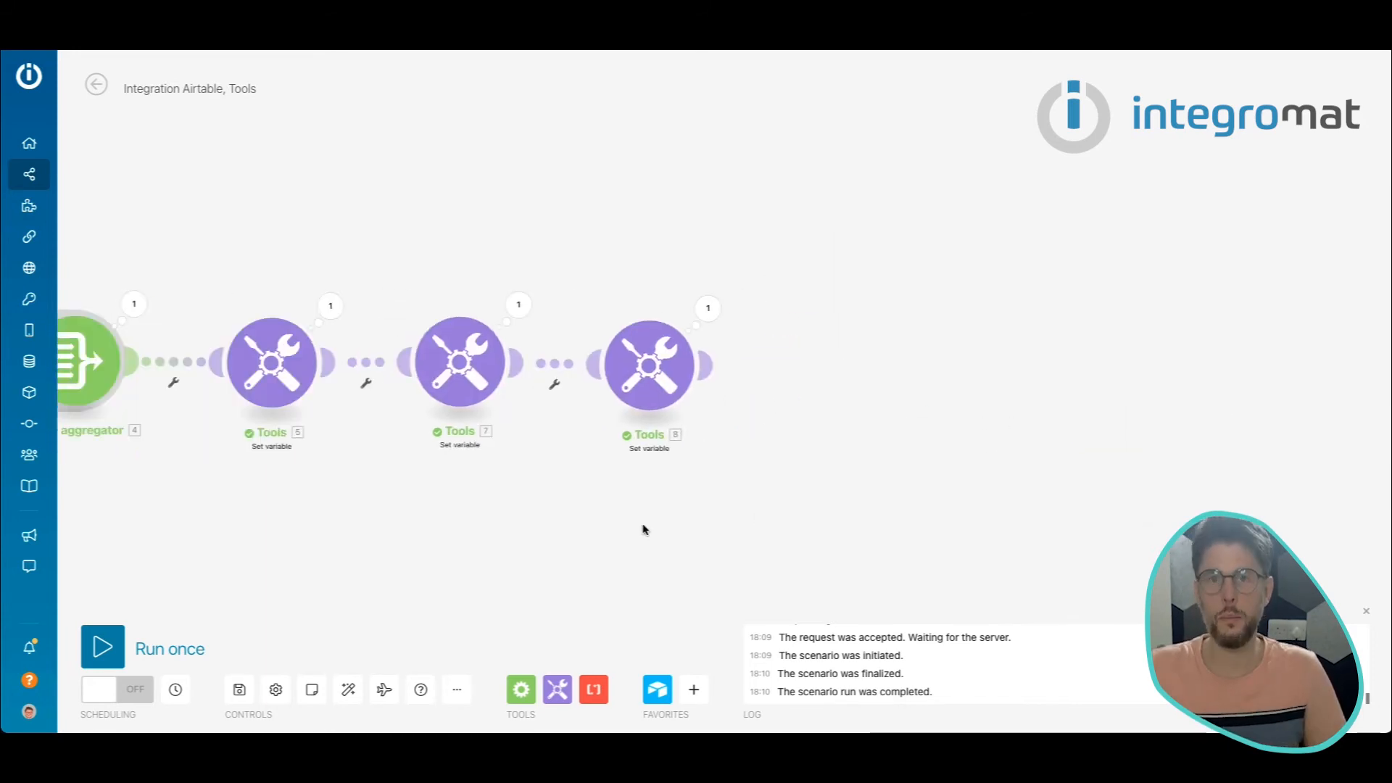
scroll(696, 514, "right", 2)
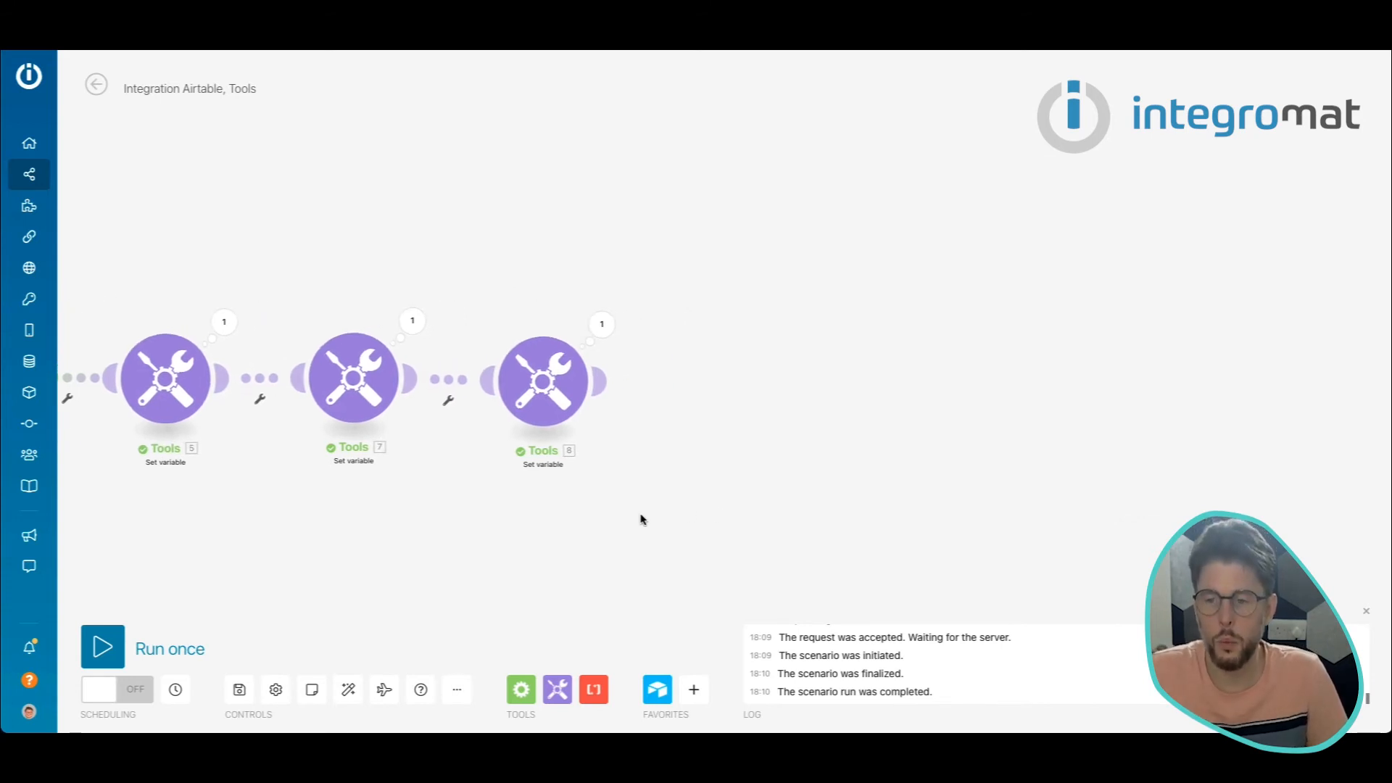
scroll(663, 507, "down", 5)
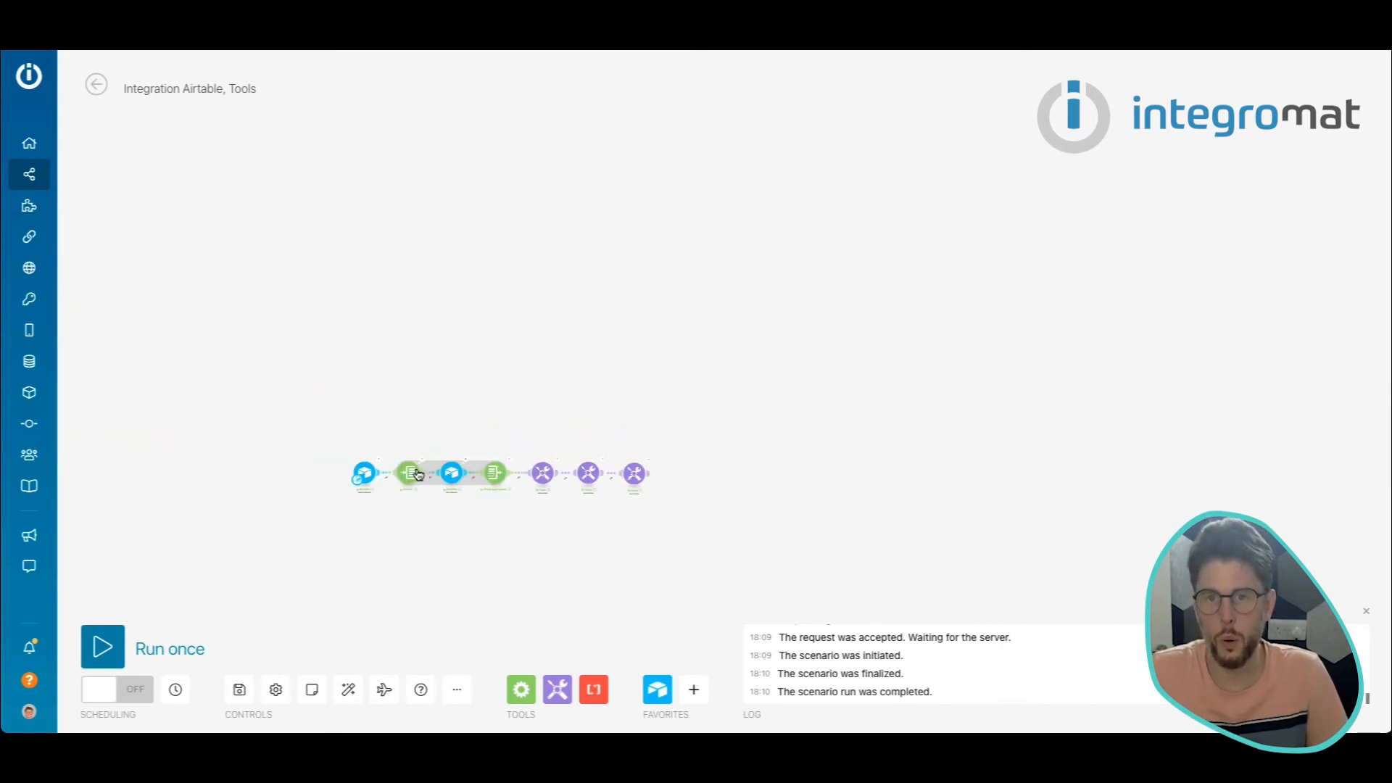
left_click_drag(451, 507, 633, 480)
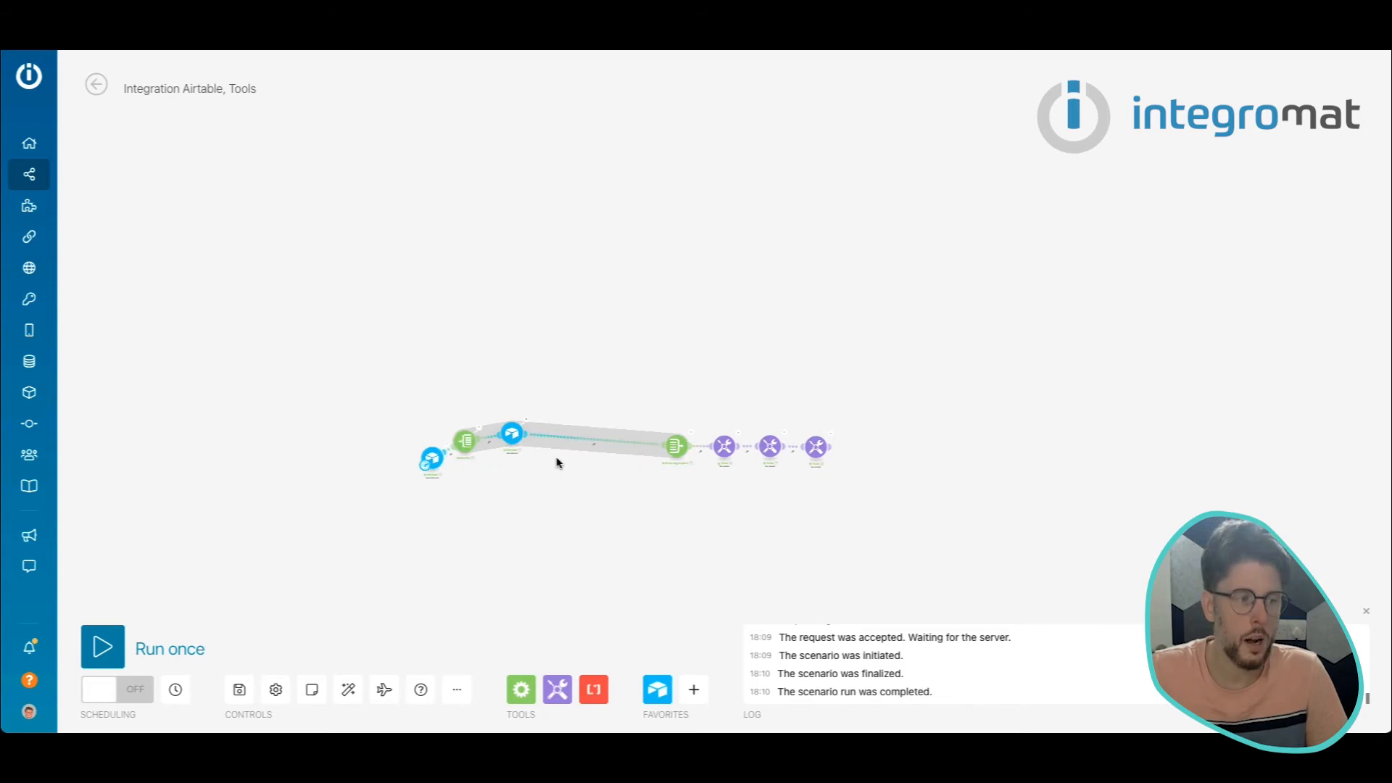
scroll(580, 489, "up", 4)
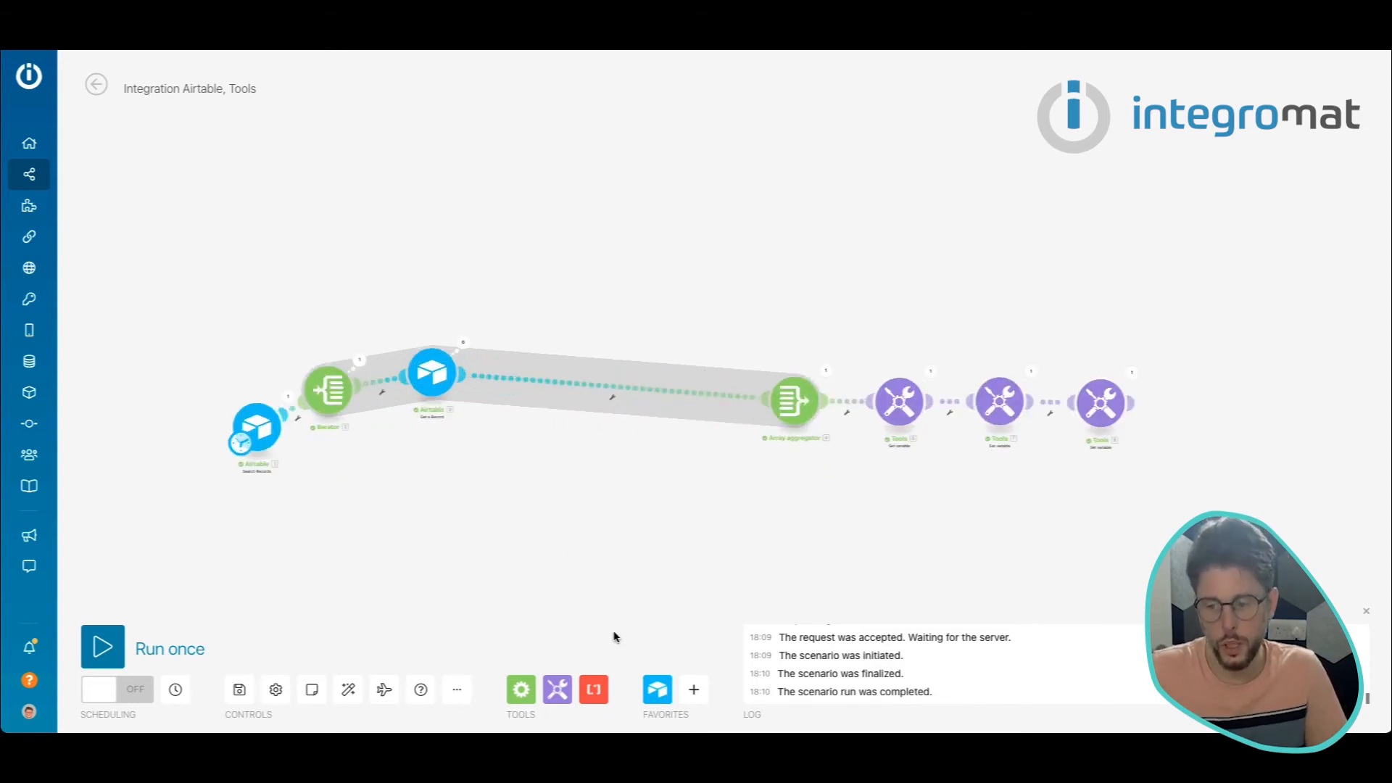
left_click(557, 690)
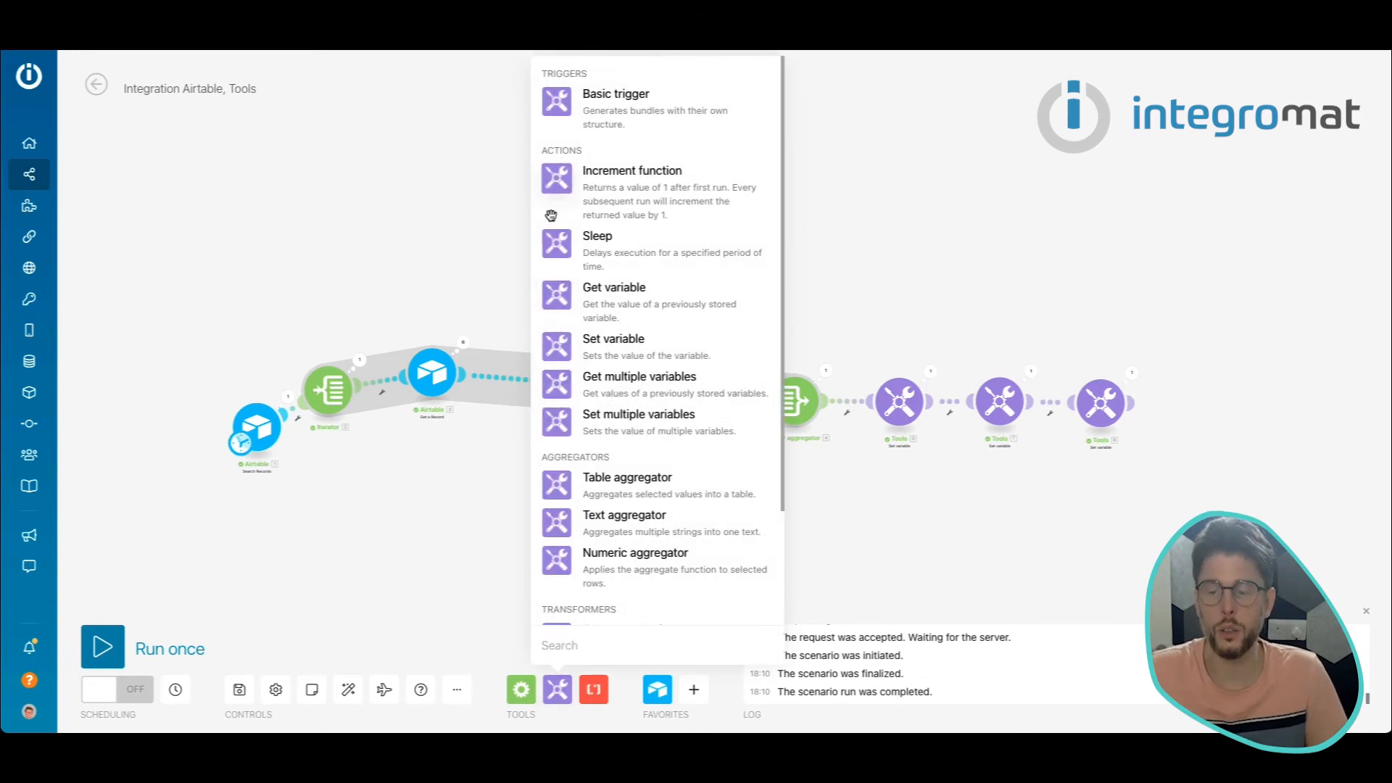
left_click(566, 347)
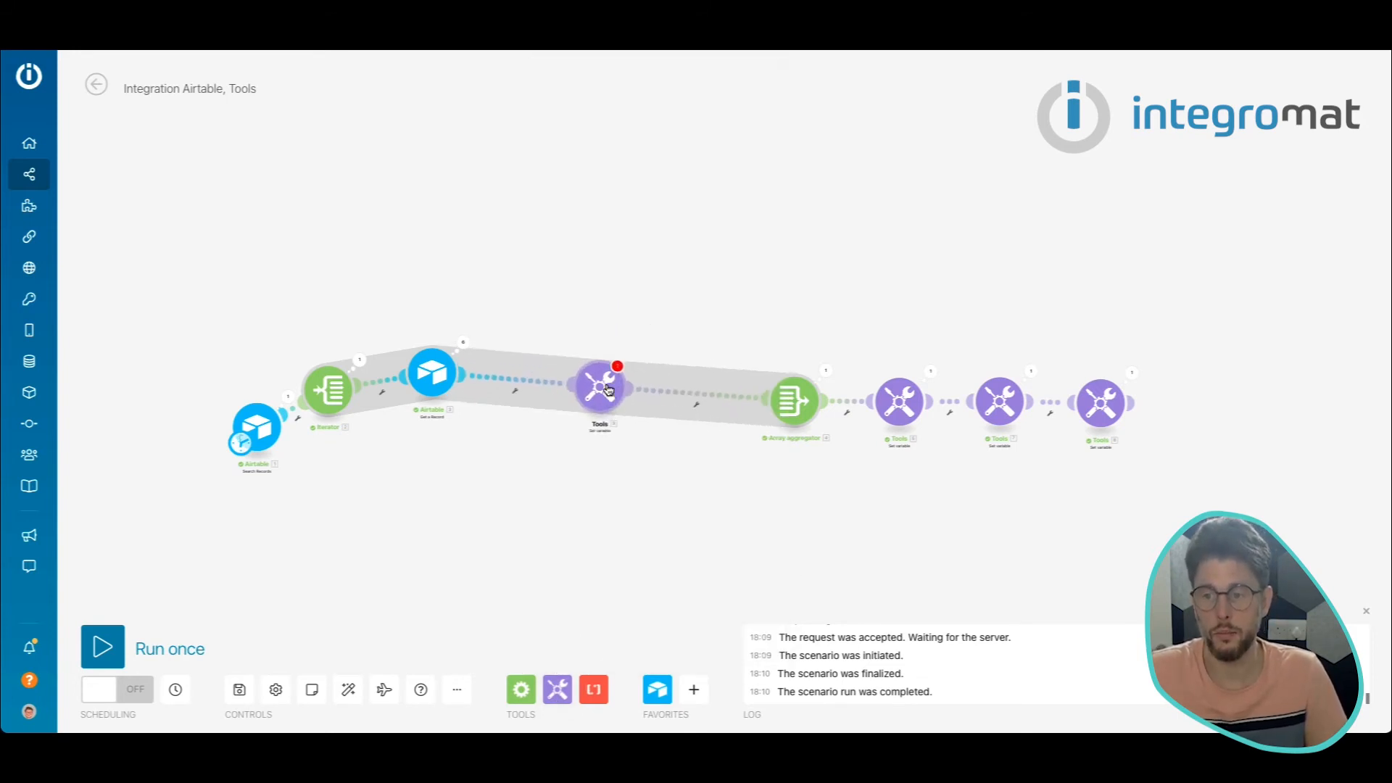
Step: Open the new Set variable module after Airtable Get a Record and name its variable House Number
left_click(608, 389)
left_click(696, 331)
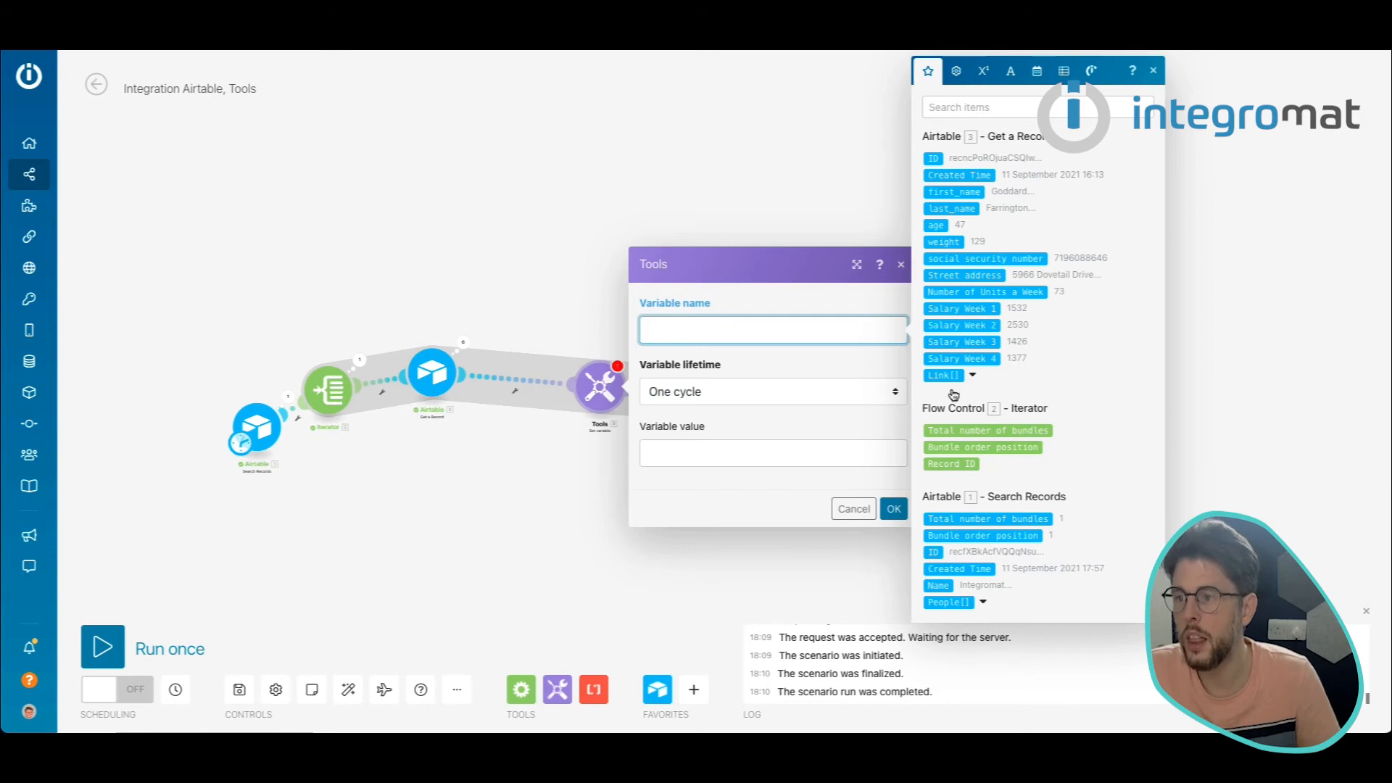
left_click(975, 279)
key("BackSpace")
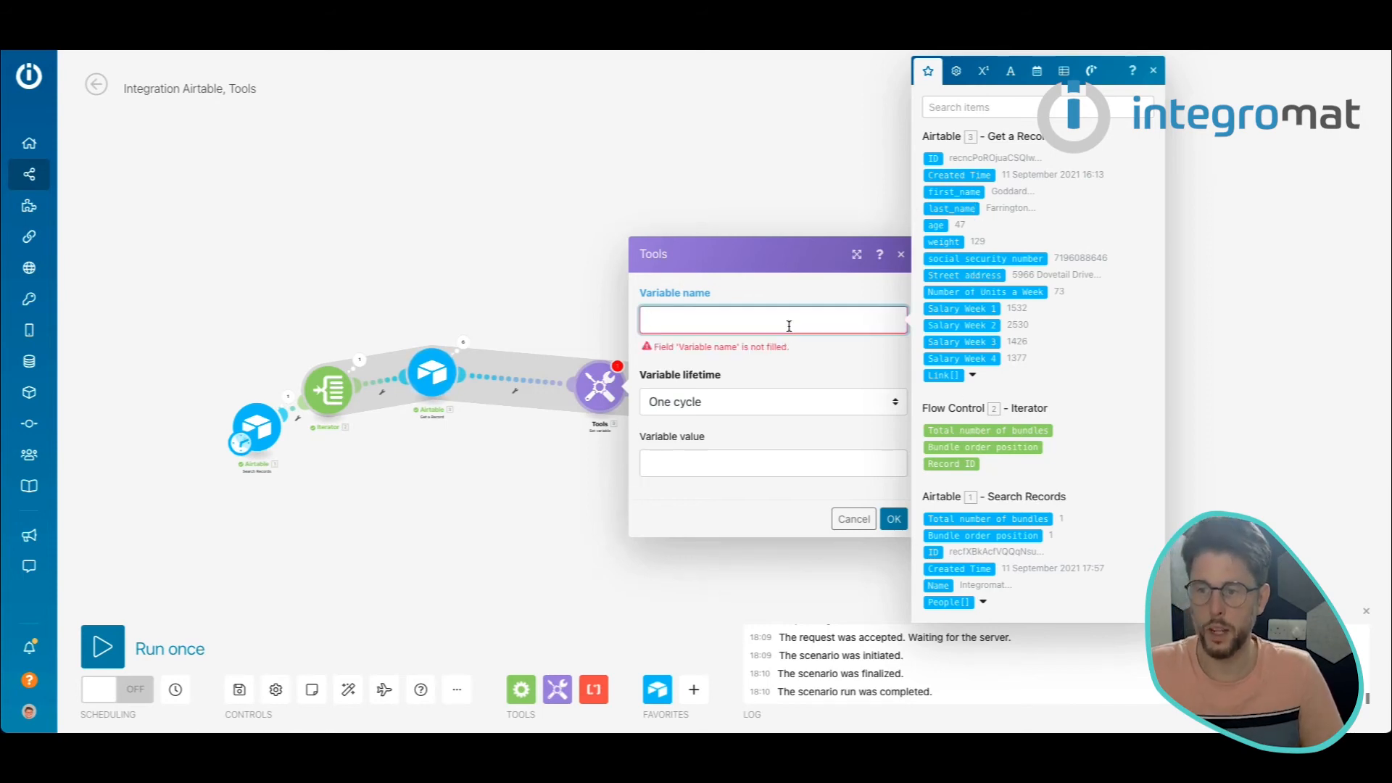
type("House Number")
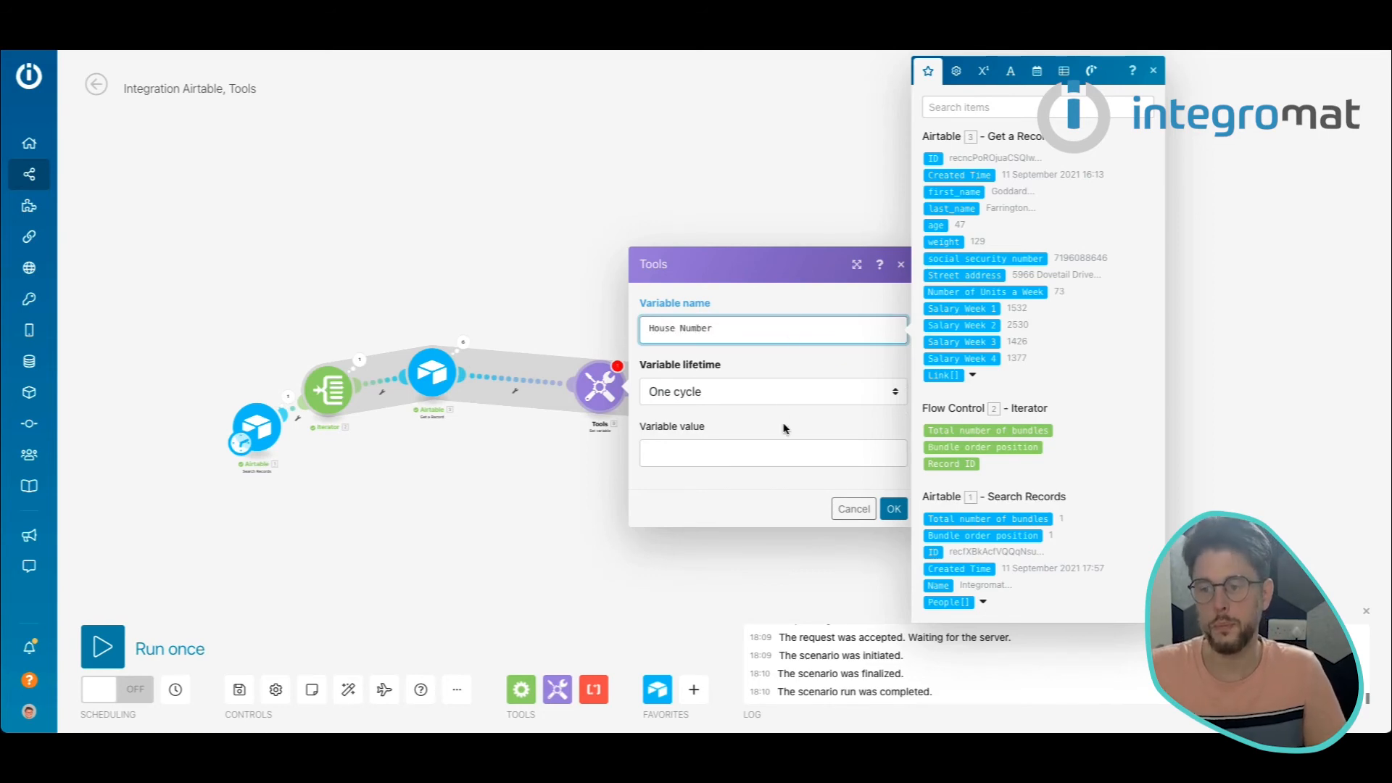
Step: Try parseNumber on 3. Street address as the House Number variable value, and run the scenario once with it
left_click(800, 444)
type("3. Street address")
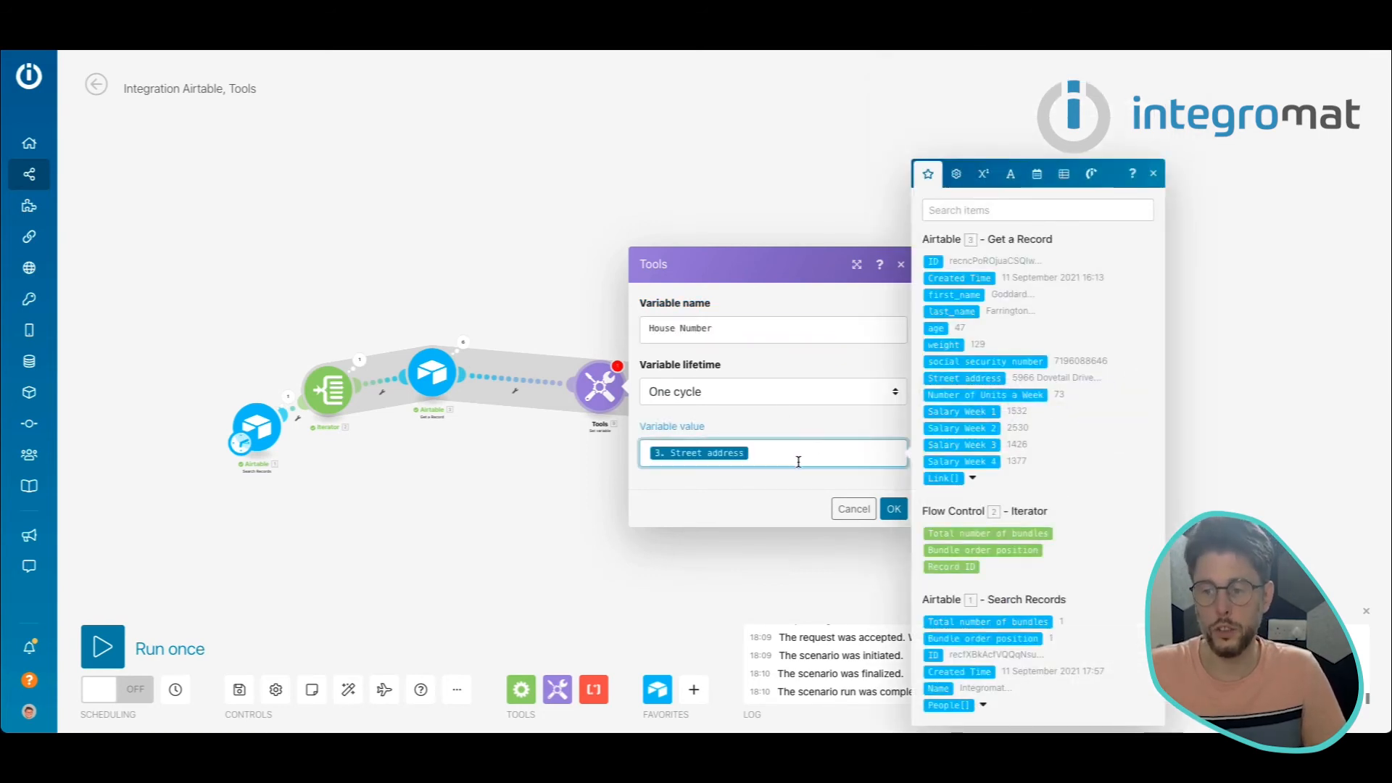
key("BackSpace")
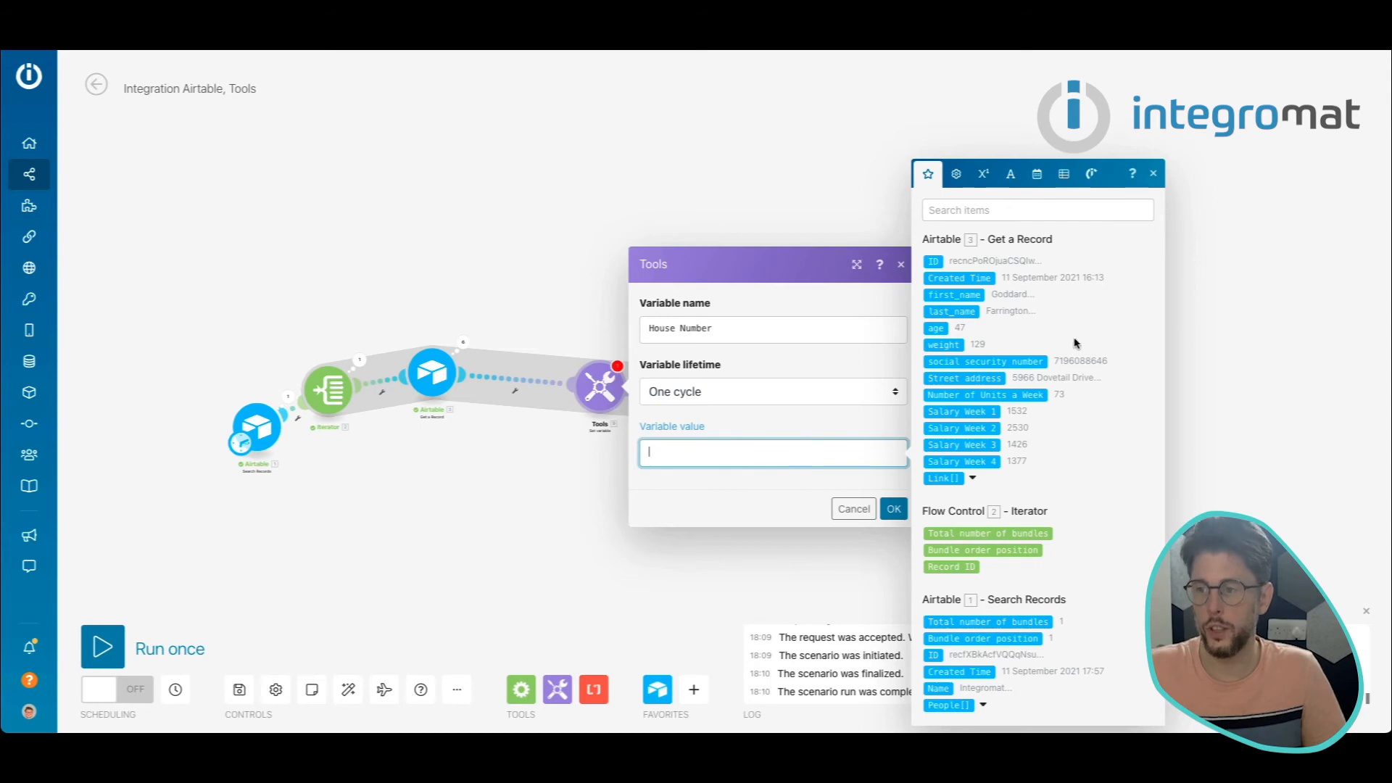
left_click(983, 174)
left_click(986, 502)
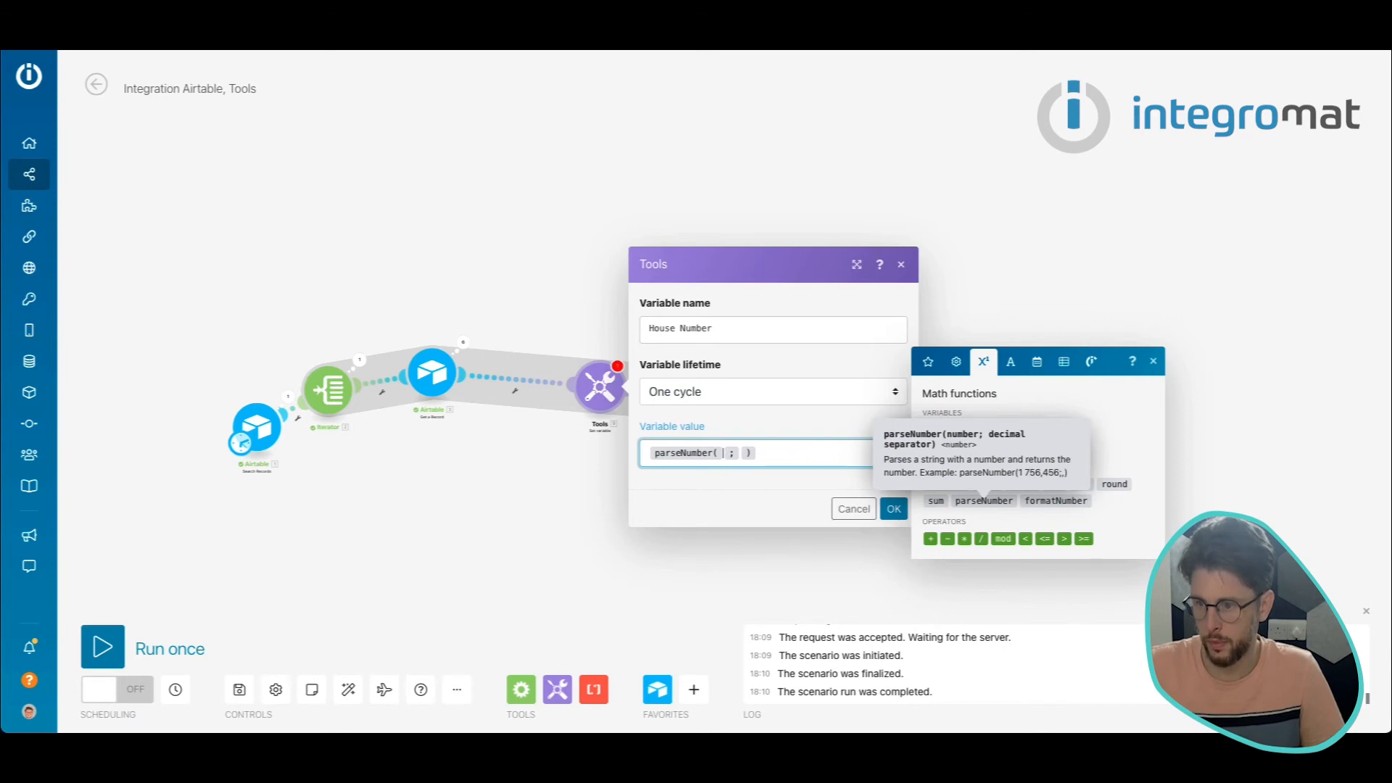
key("ctrl+v")
left_click(845, 492)
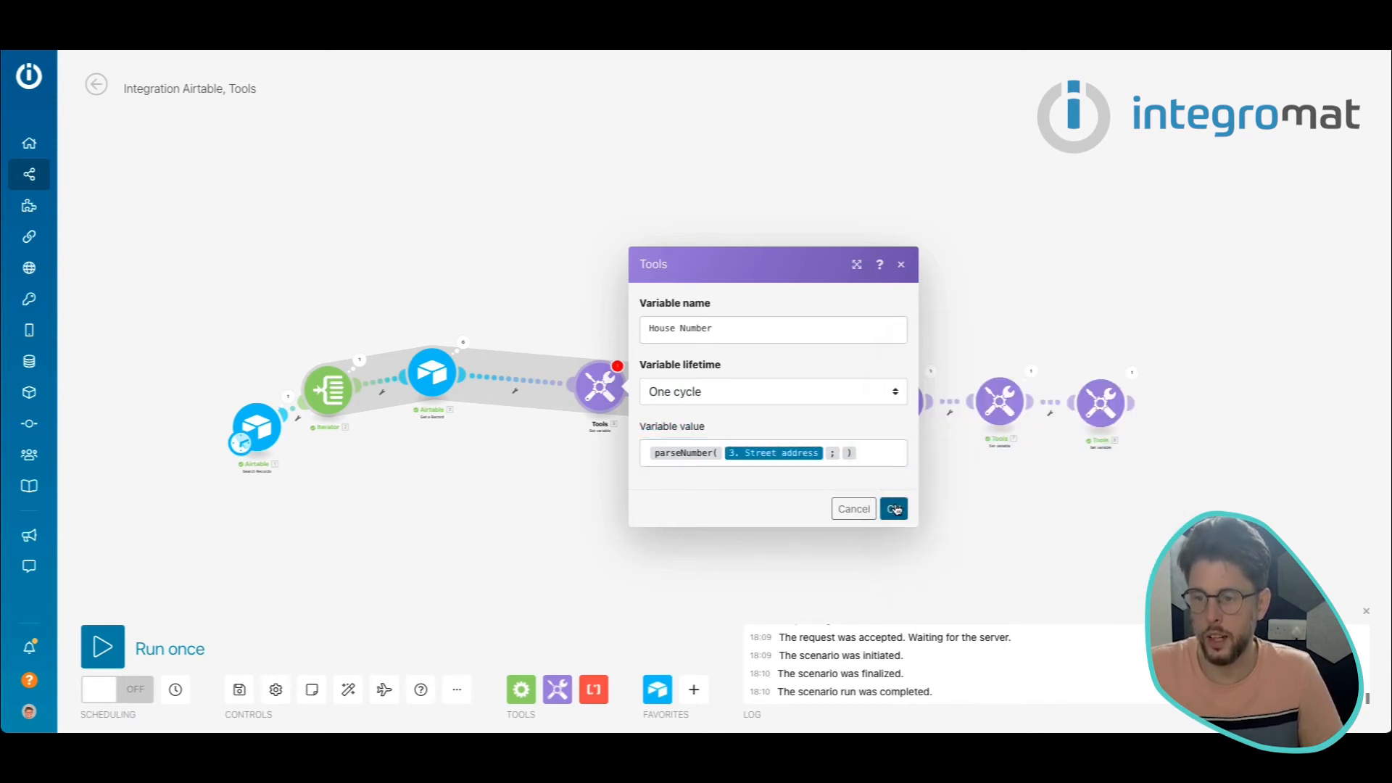
left_click(894, 508)
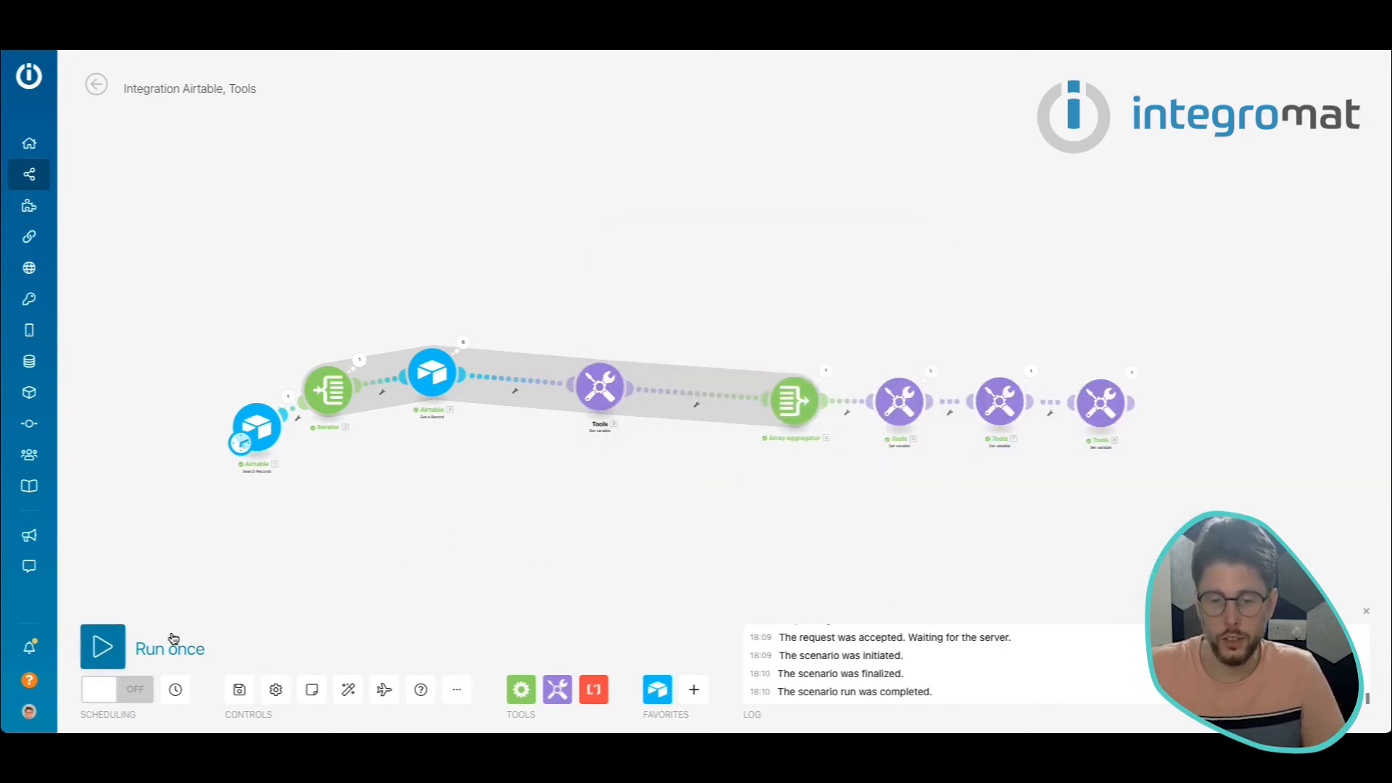
left_click(102, 646)
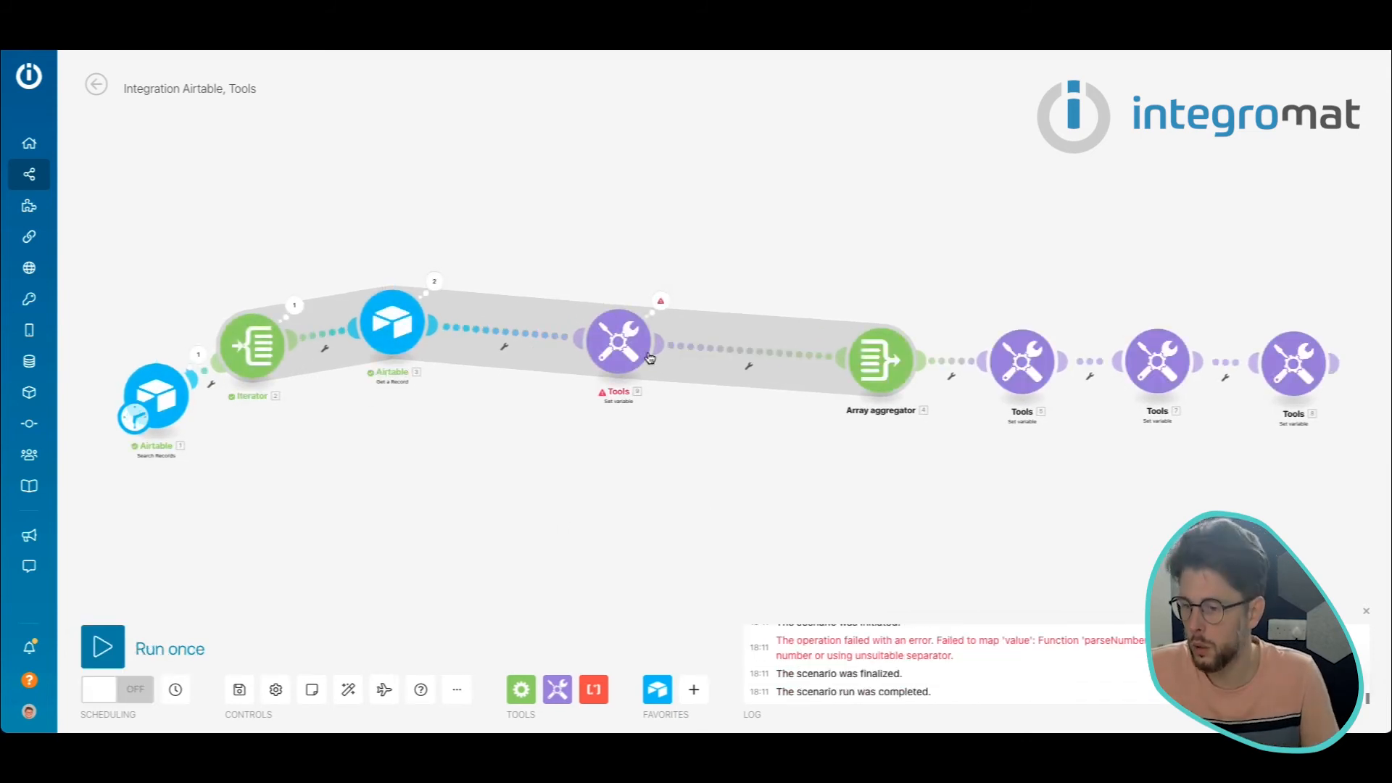
Step: Reopen the House Number Set variable module and clear the parseNumber formula from its variable value
left_click(630, 347)
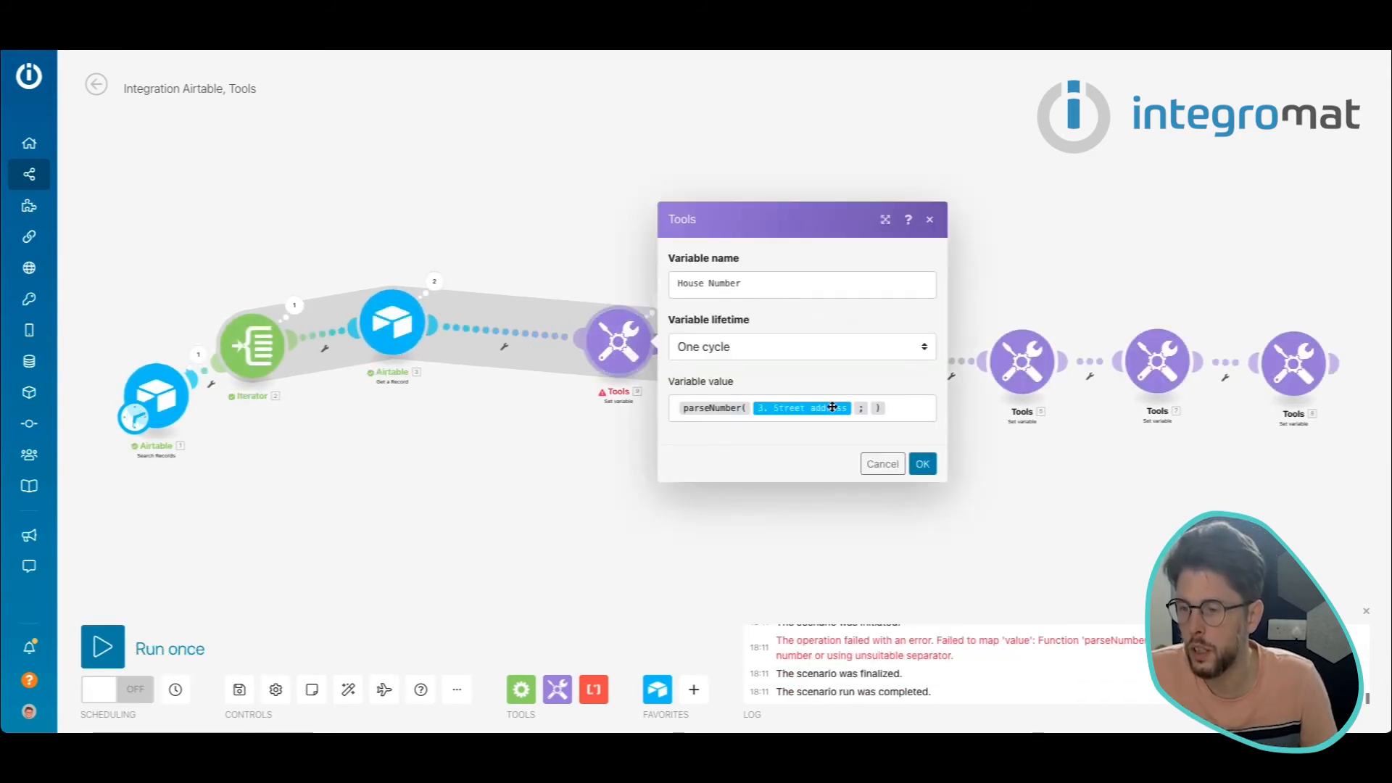
left_click(860, 408)
left_click(857, 450)
left_click(907, 413)
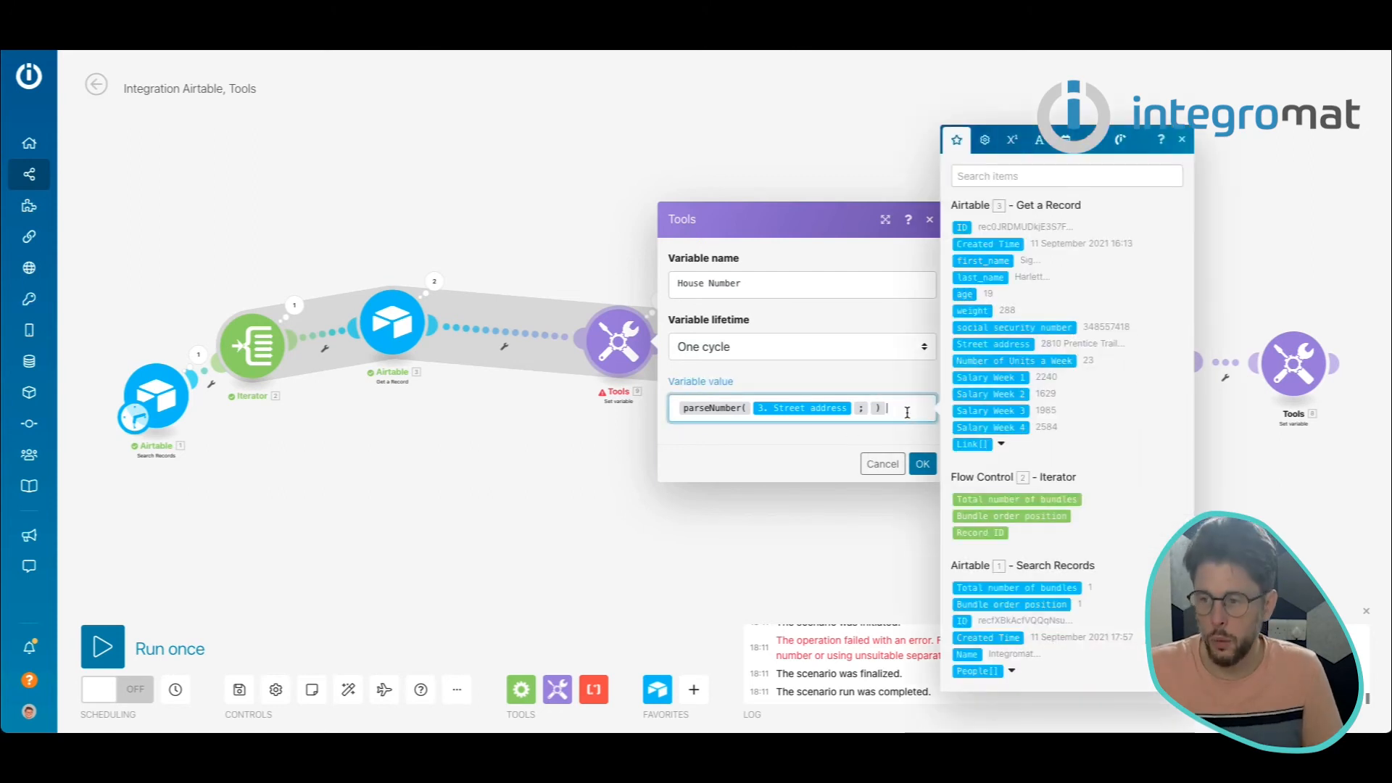
key("ctrl+a")
key("BackSpace")
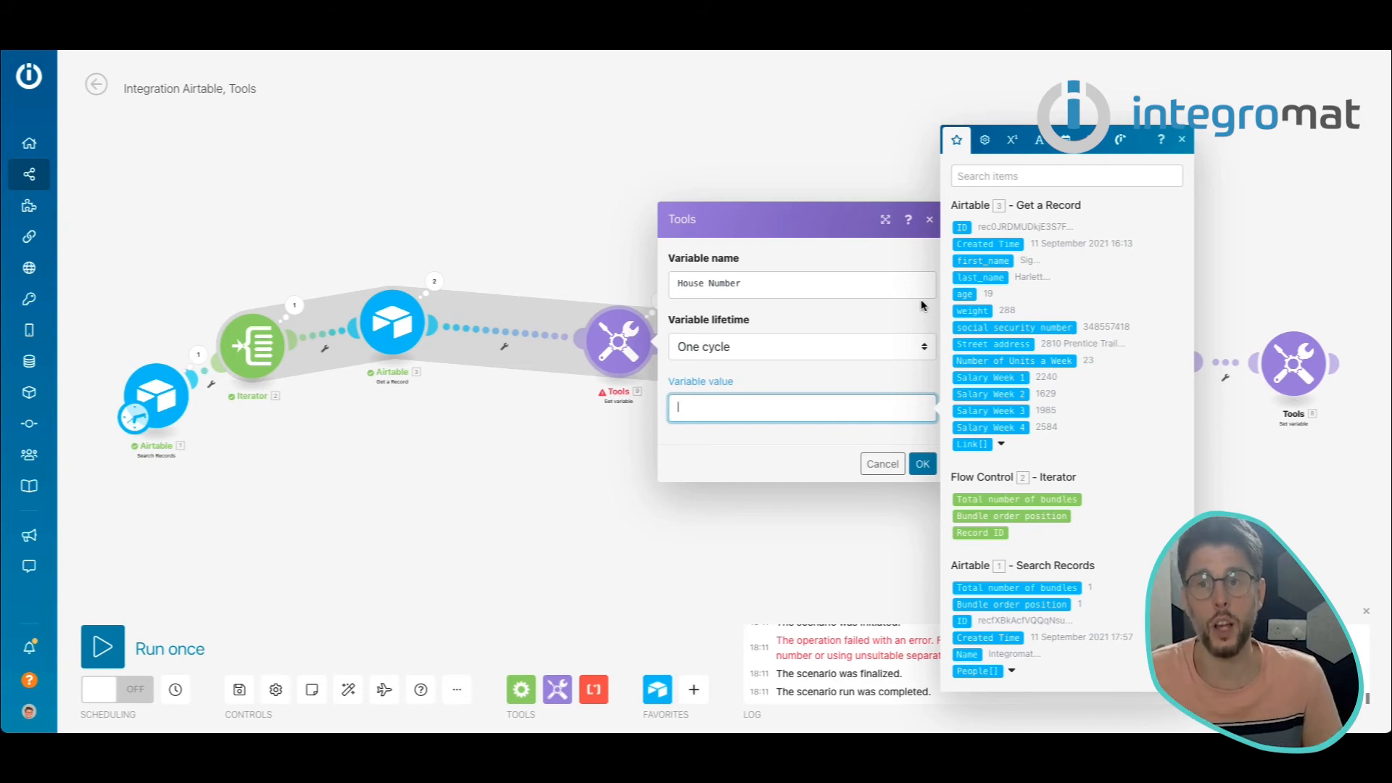
Step: Build the House Number variable value as split(3. Street address; space)
left_click(1044, 143)
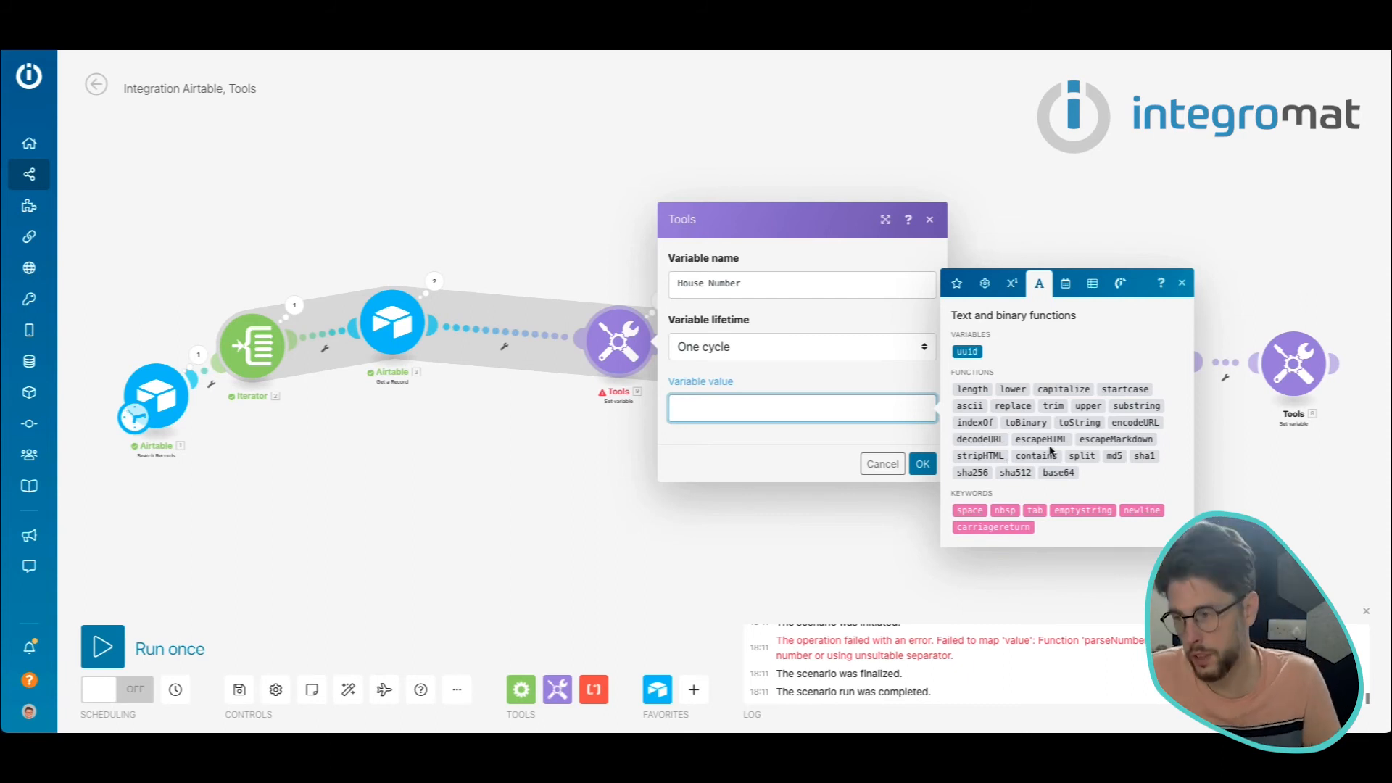
left_click(1086, 456)
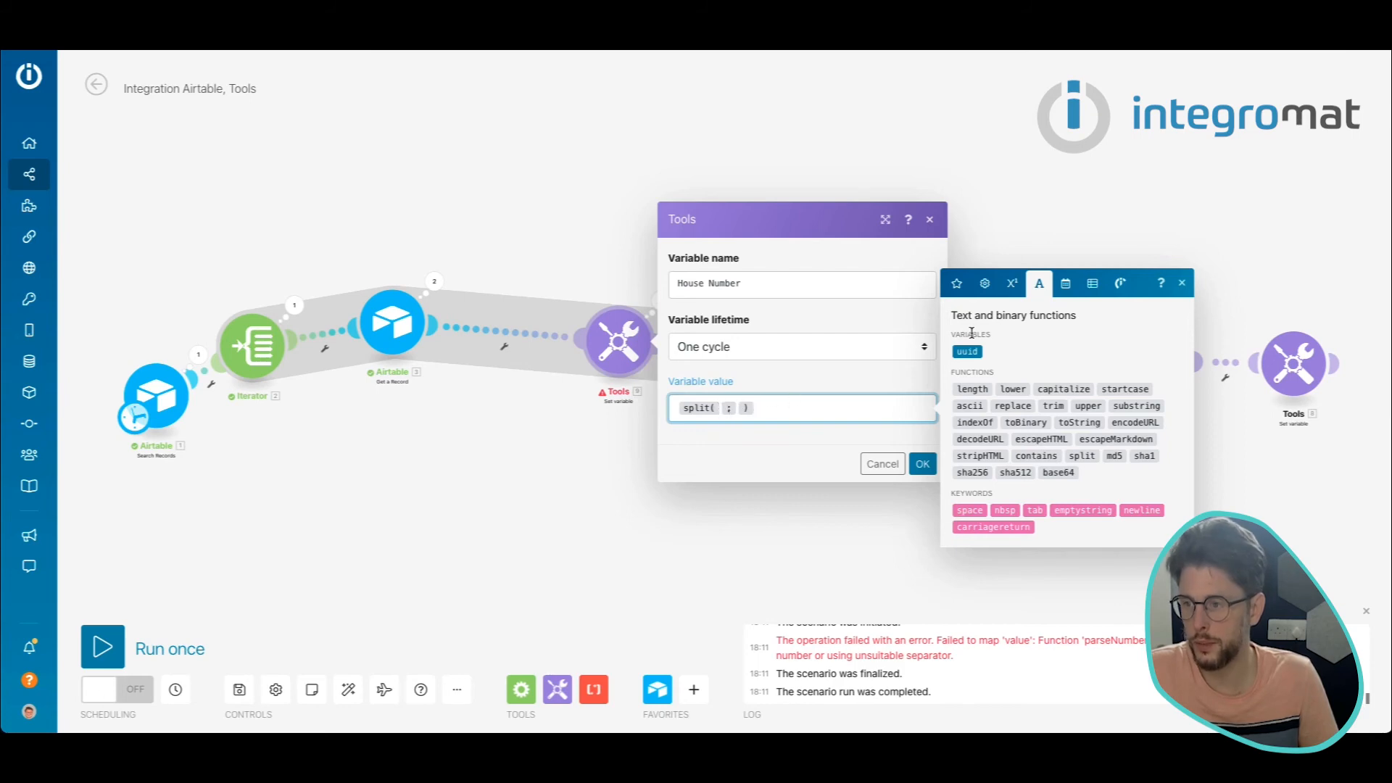
left_click(957, 283)
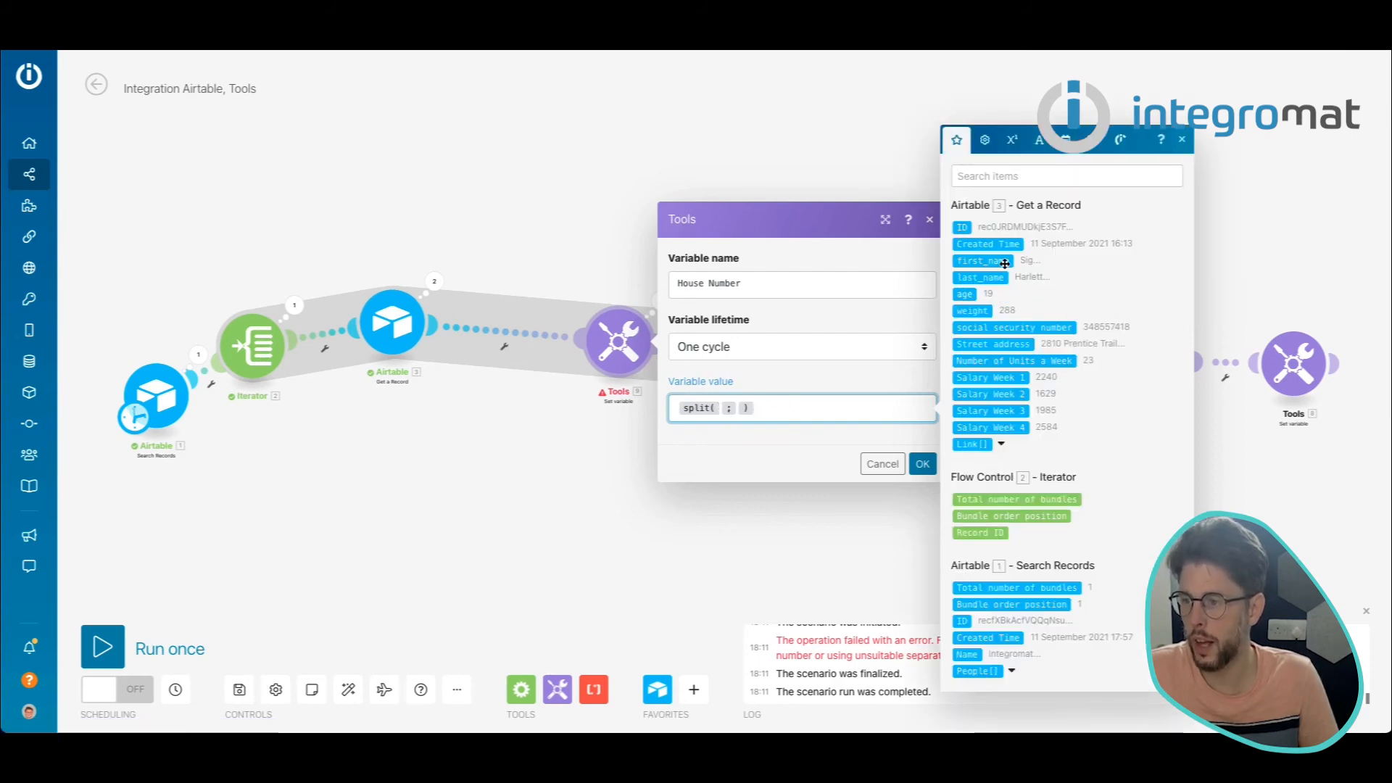
left_click(1011, 346)
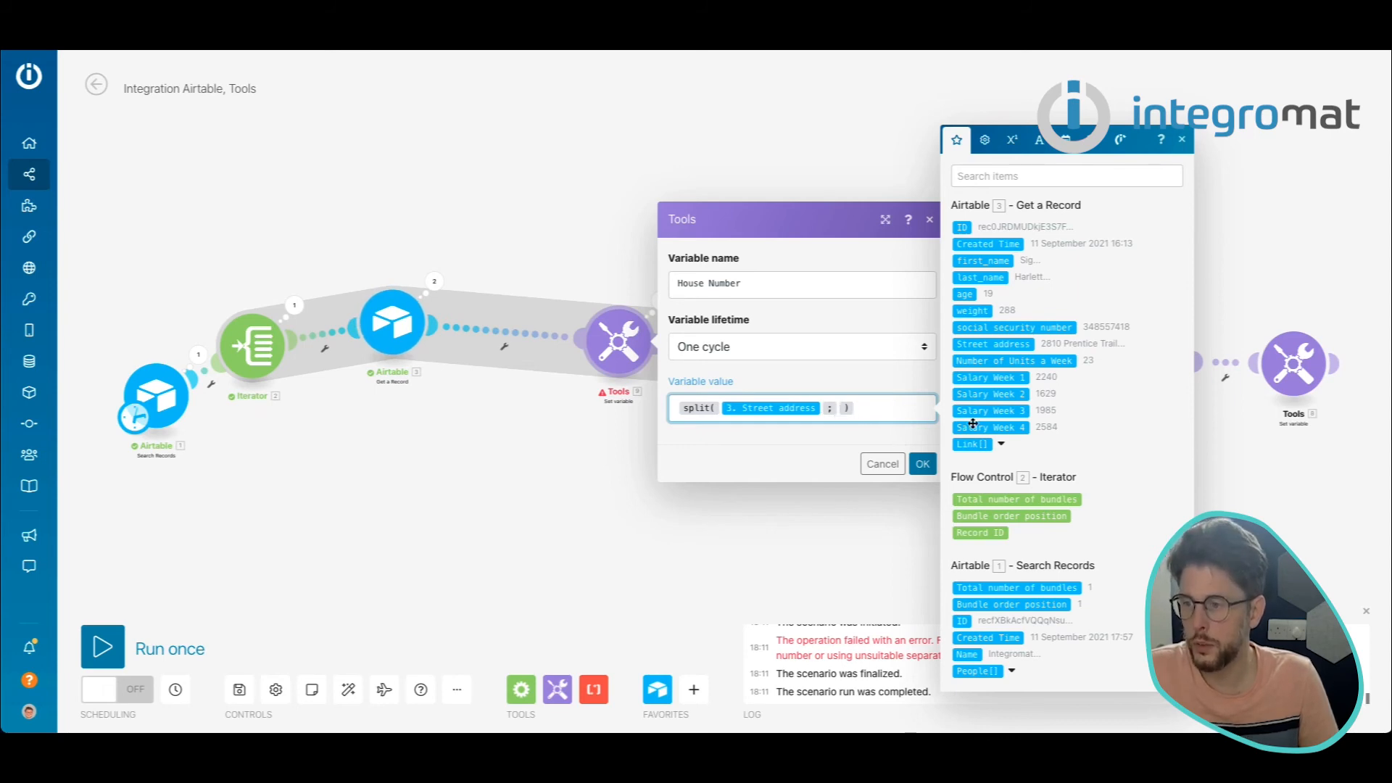
left_click(1012, 140)
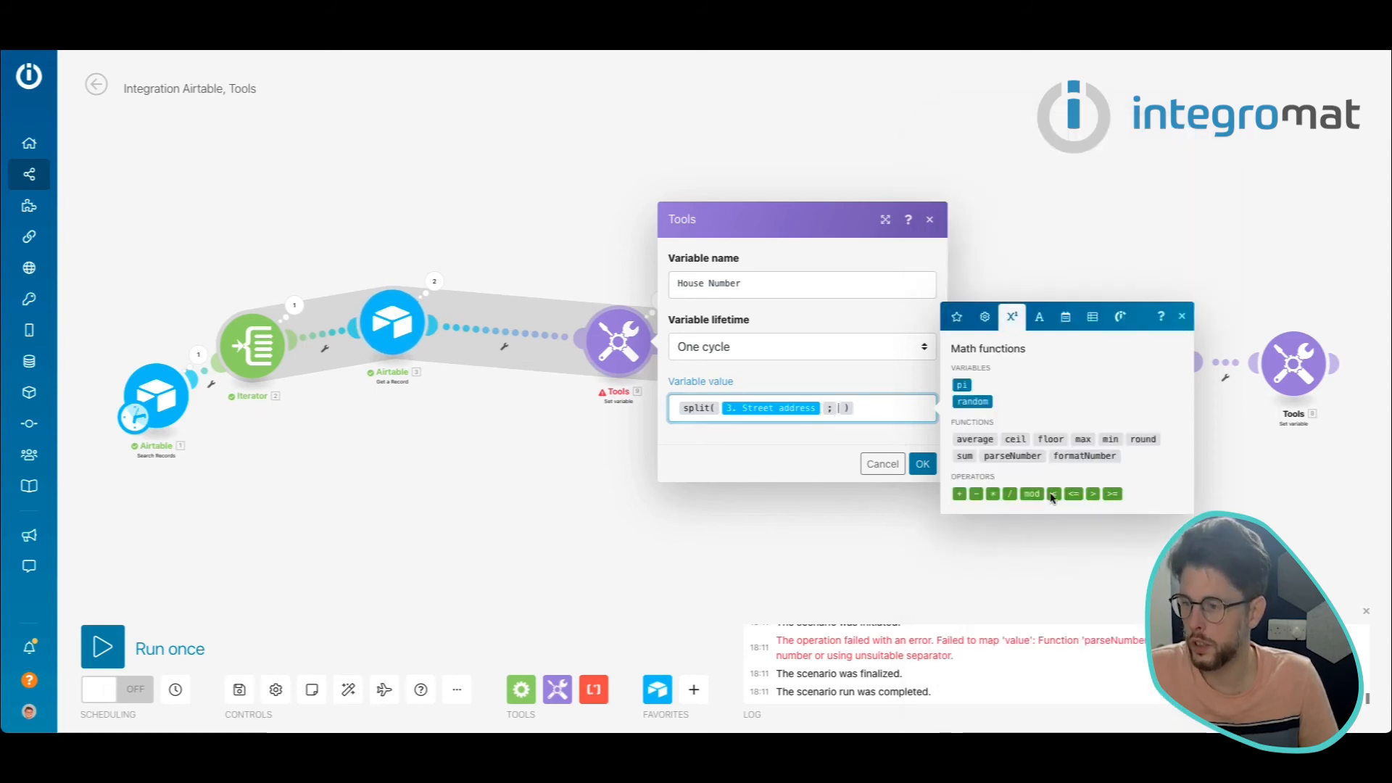
left_click(984, 319)
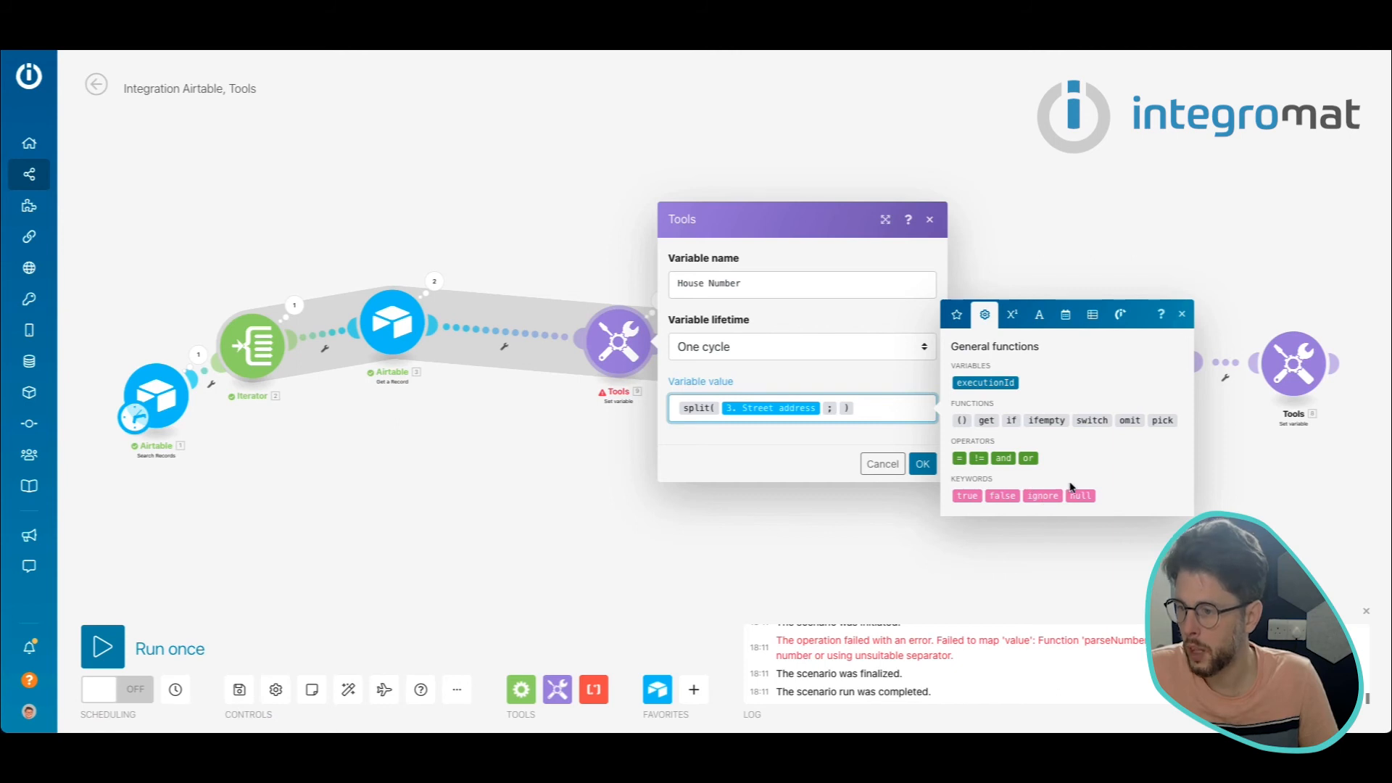
left_click(1019, 321)
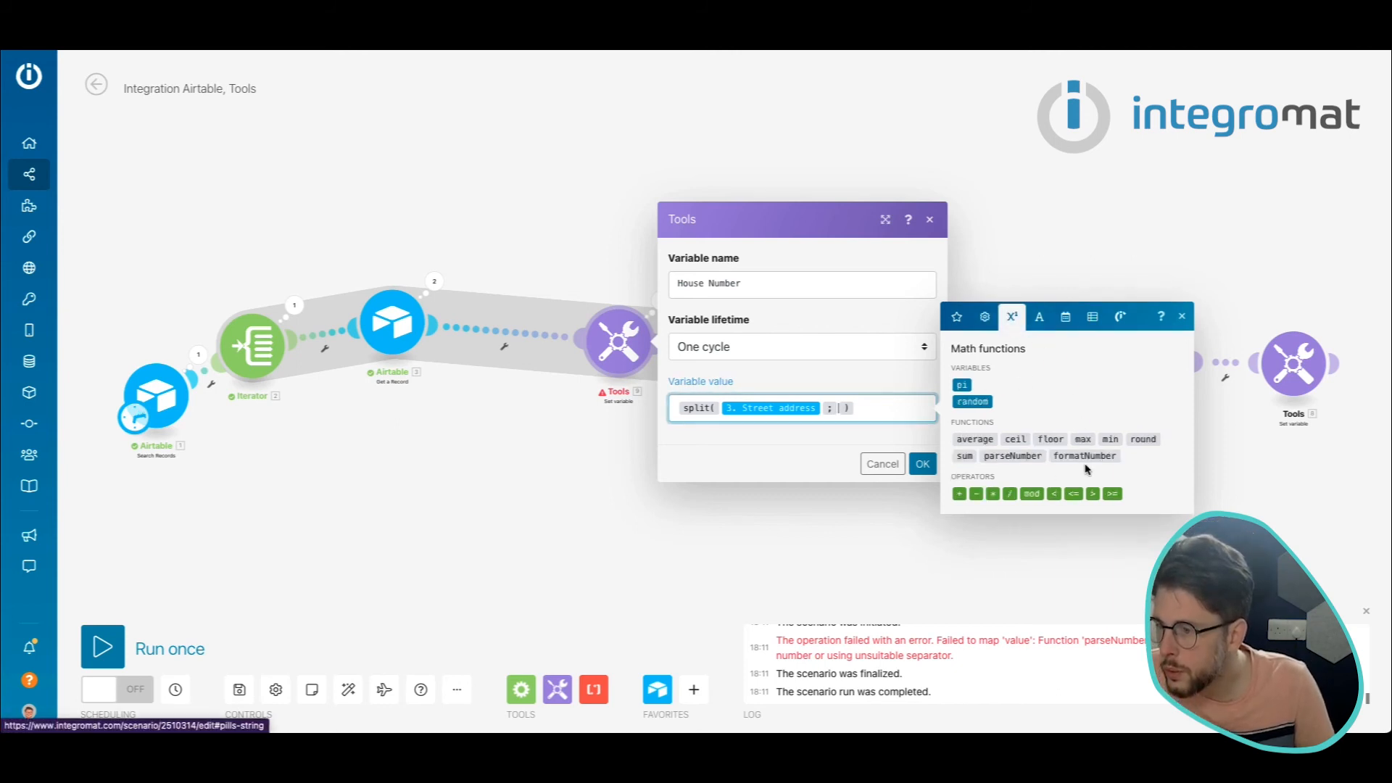
left_click(1039, 319)
left_click(974, 514)
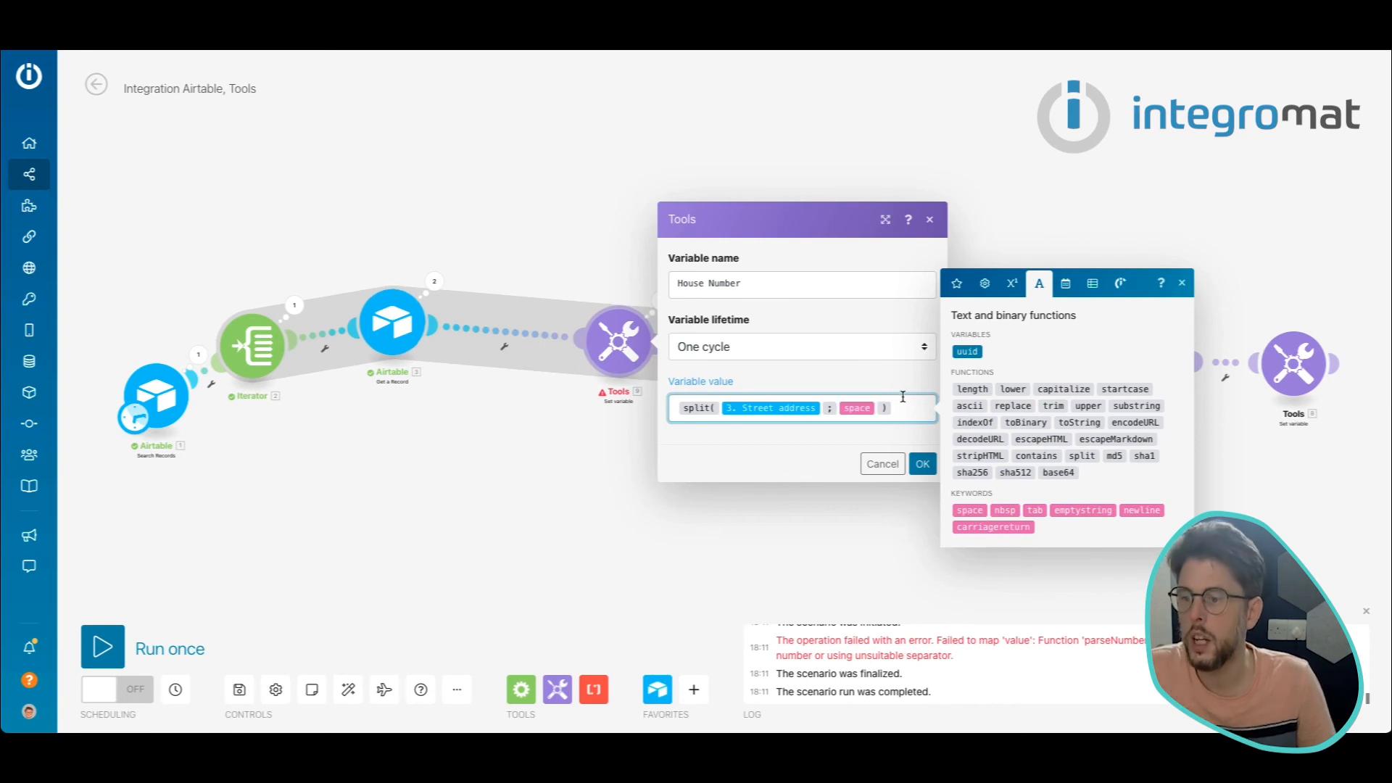
Step: Wrap the split formula in a get function with path 1, giving get(split(3. Street address; space); 1)
left_click(915, 407)
key("super+a")
key("super+x")
left_click(985, 288)
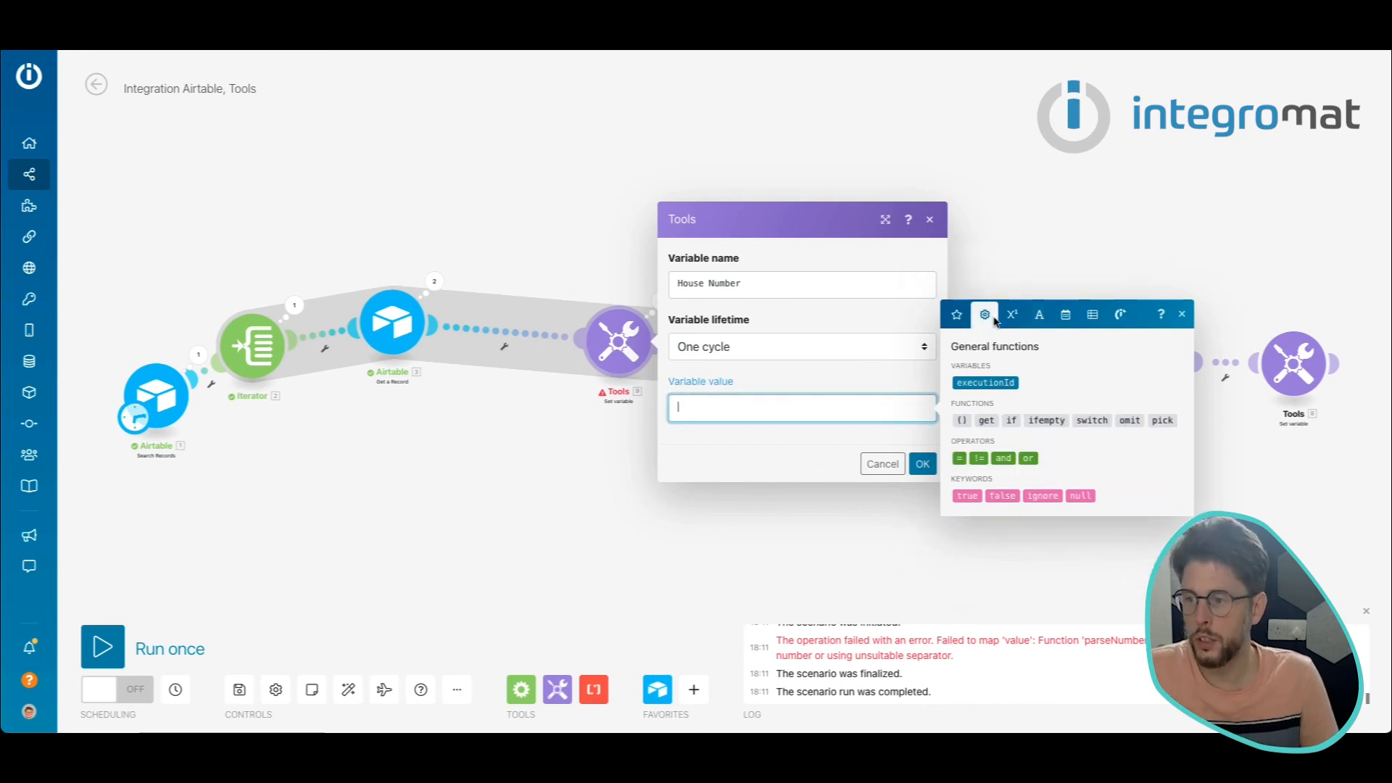
left_click(986, 420)
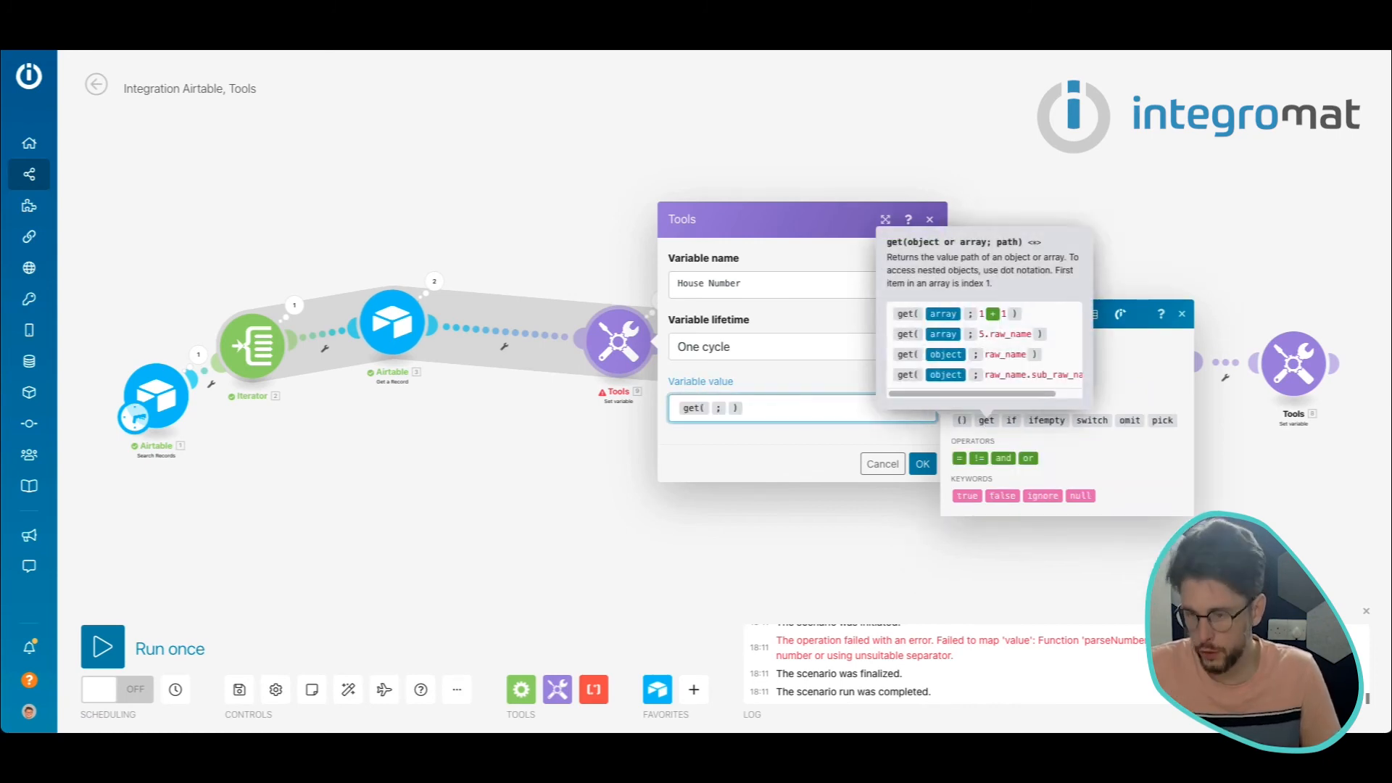
key("super+v")
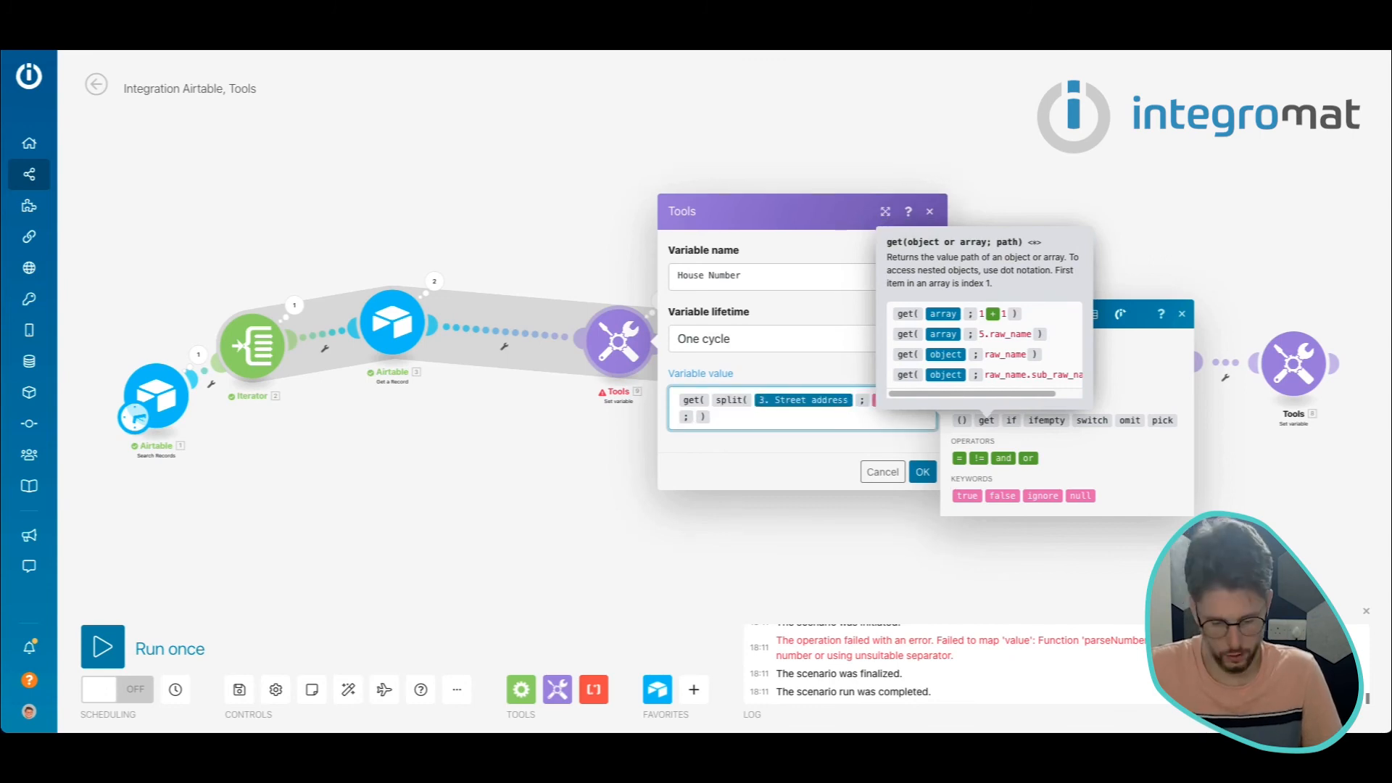
left_click(857, 454)
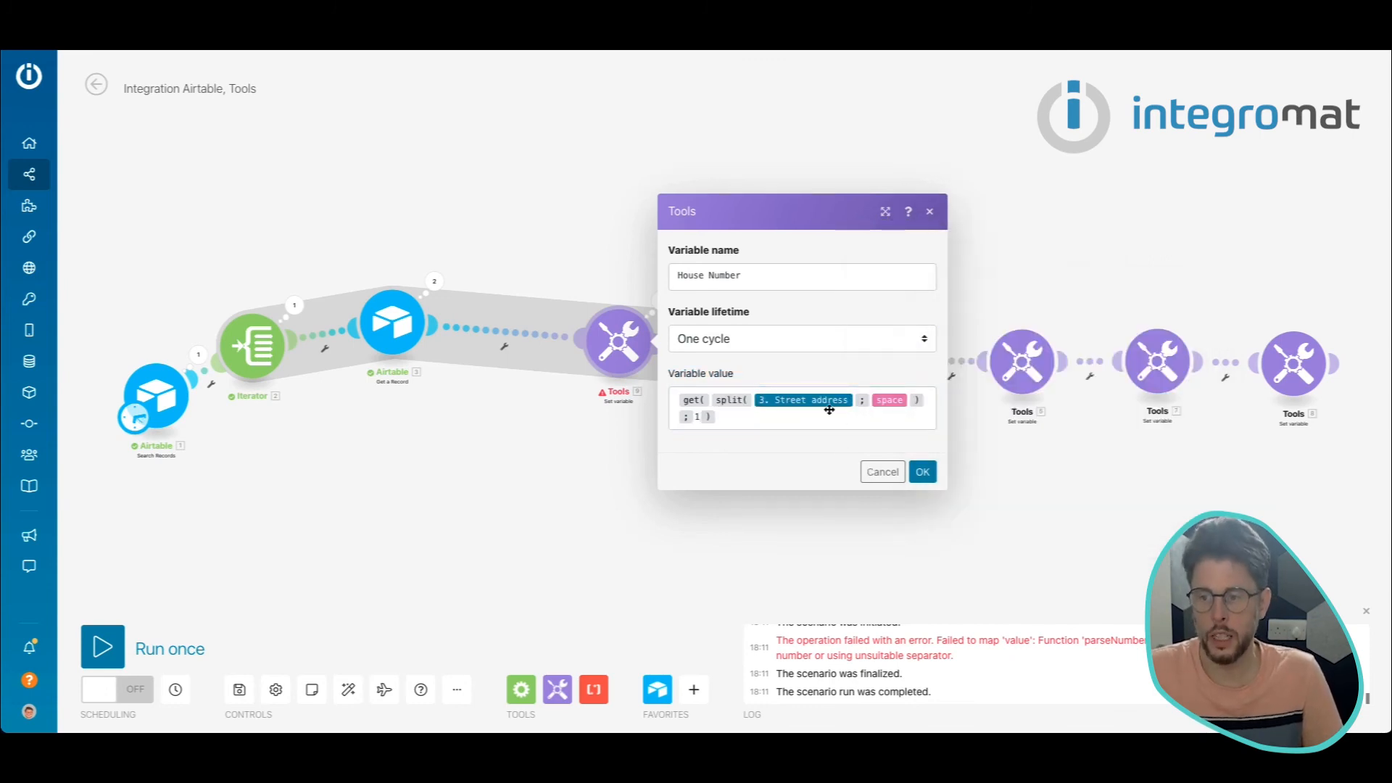
Step: Wrap the whole get formula in parseNumber as its number argument and save the House Number module settings
left_click(786, 422)
key("super+a")
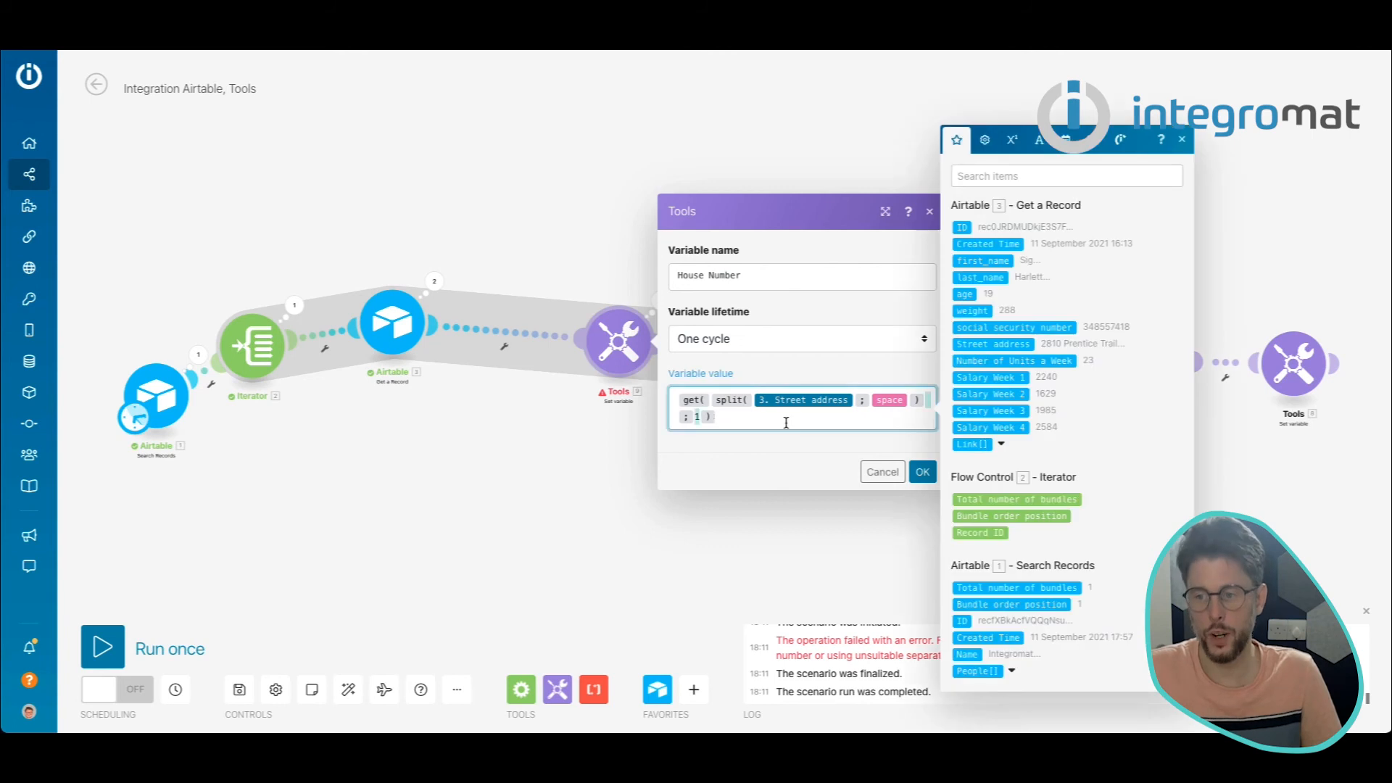
key("super+x")
left_click(1012, 140)
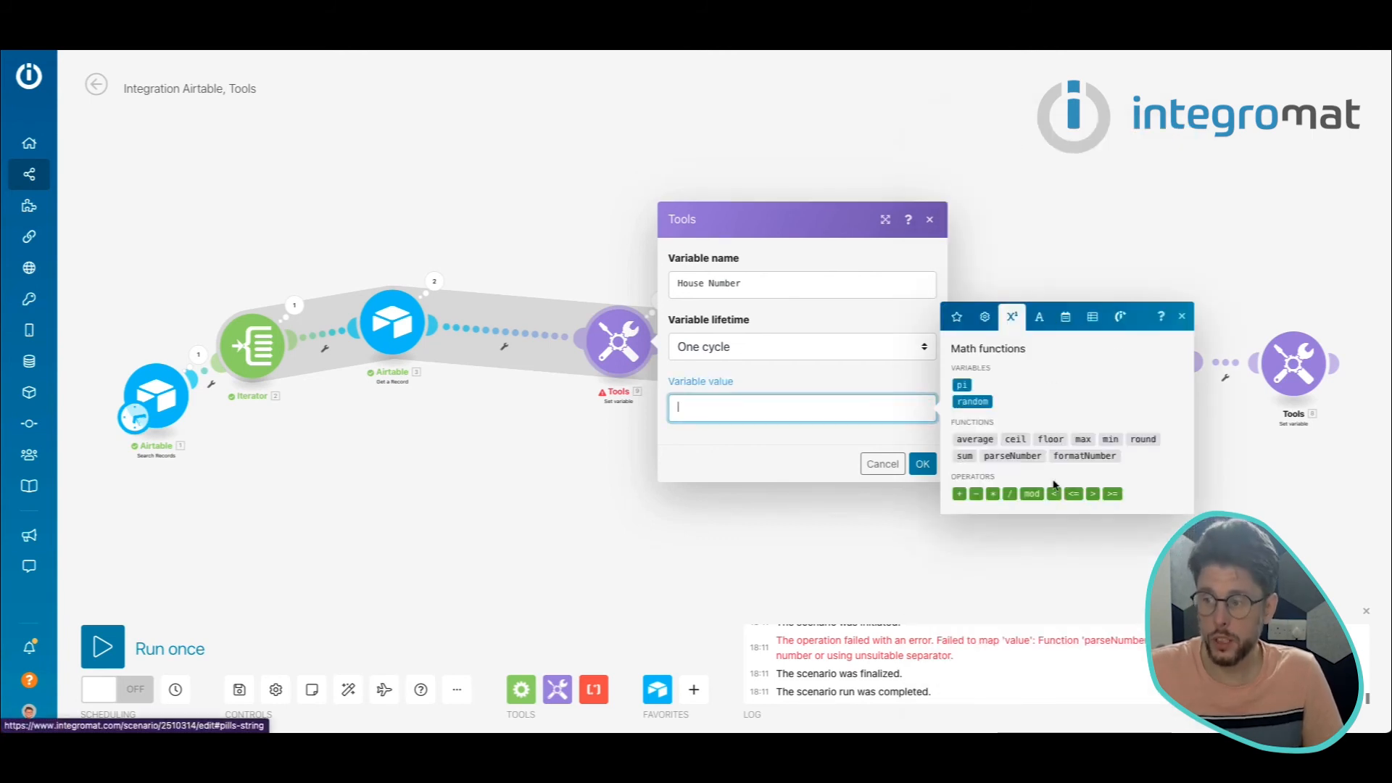
left_click(1012, 455)
key("super+v")
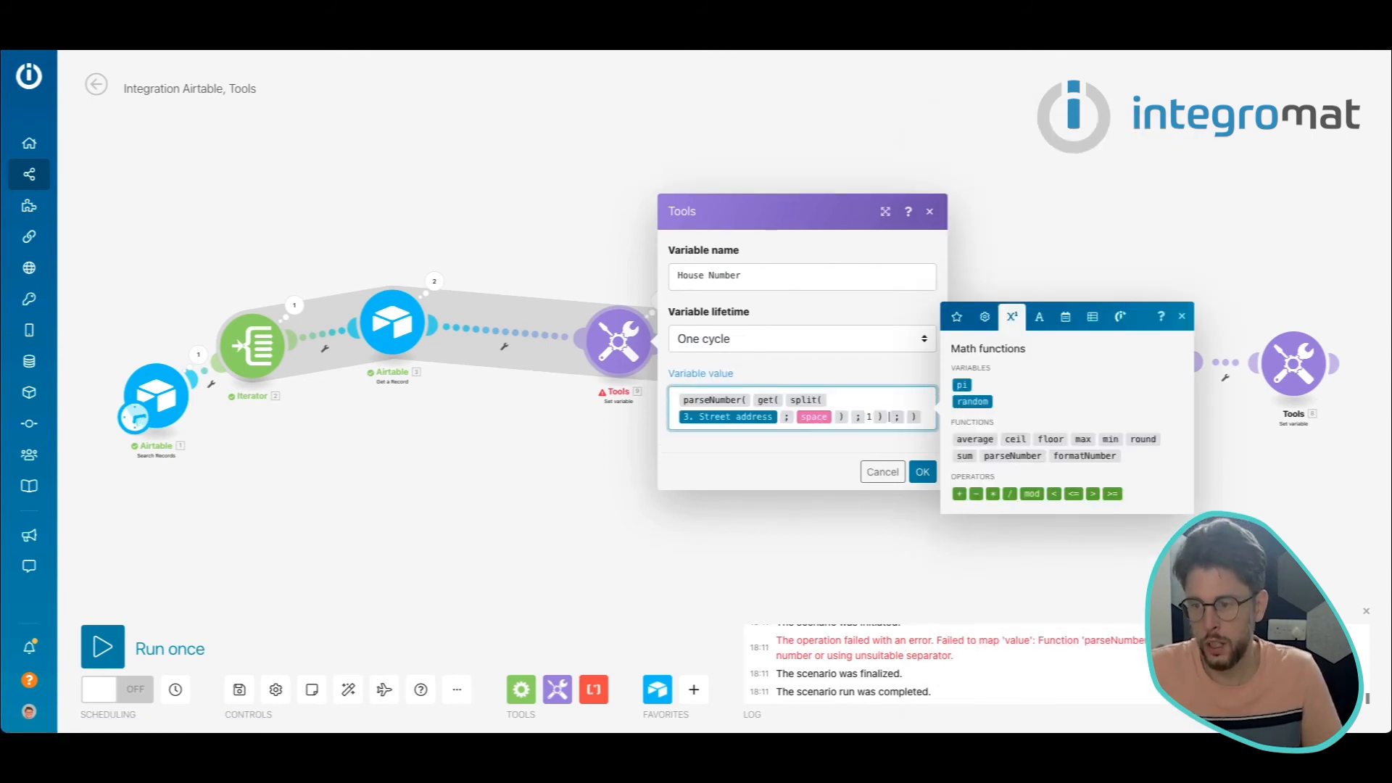
left_click(839, 482)
left_click(923, 472)
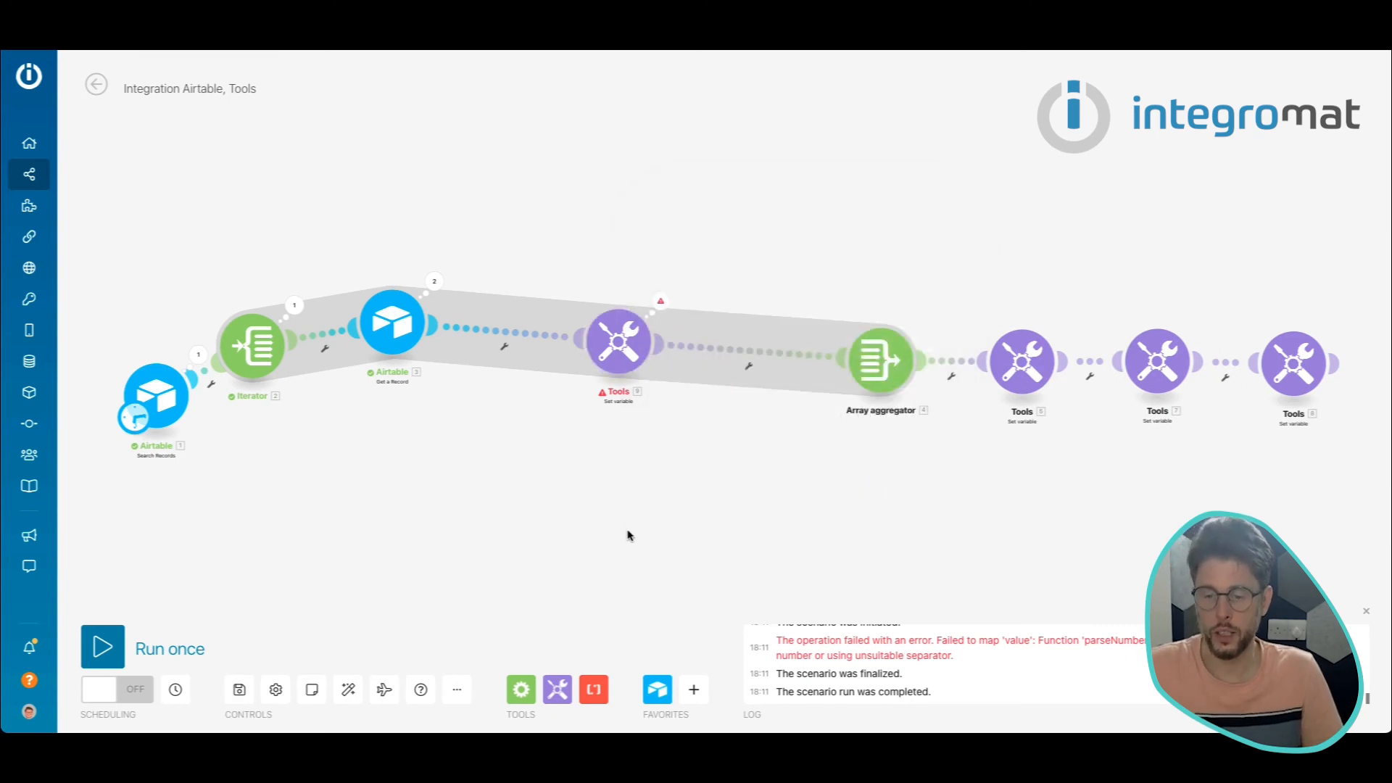
Step: Run the scenario once and check the house numbers output by operations 6 to 2 of the House Number module
left_click(156, 638)
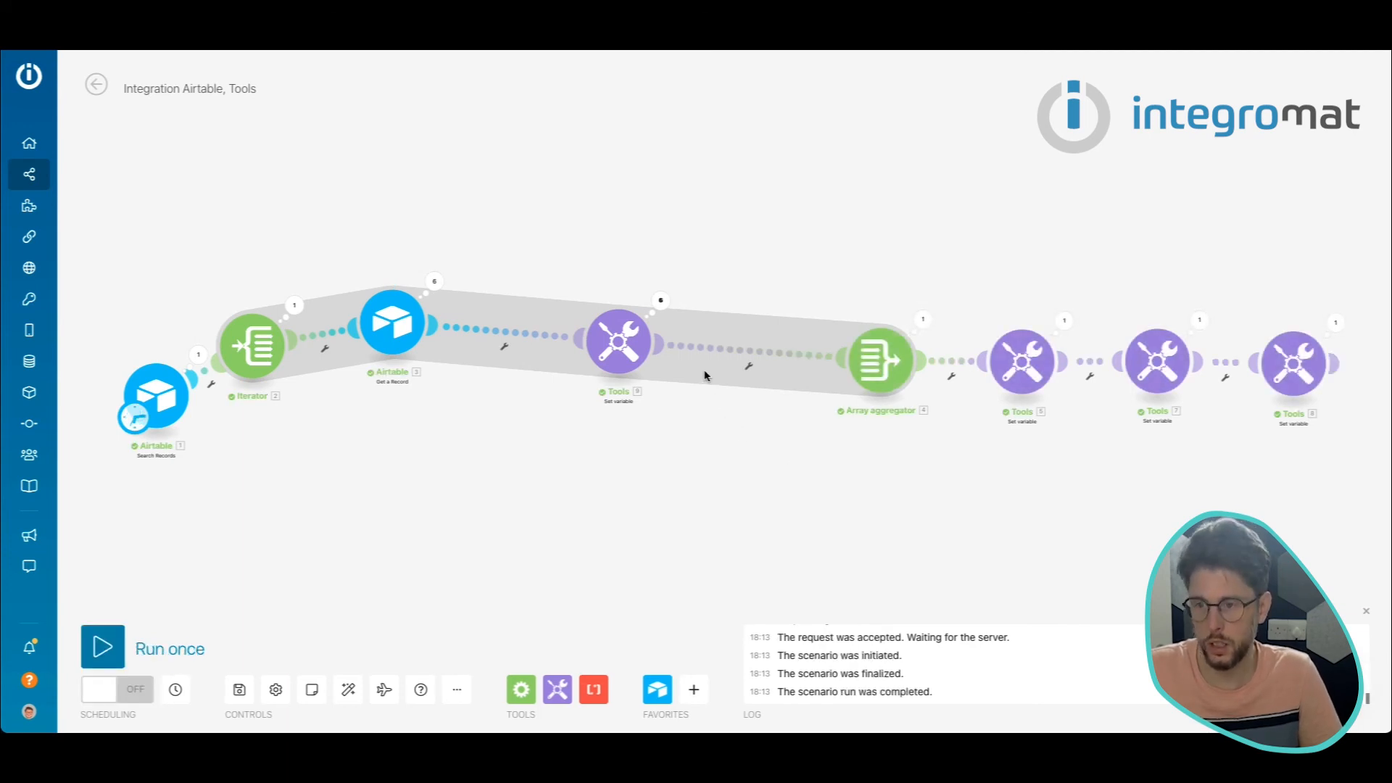
left_click(660, 300)
left_click(772, 364)
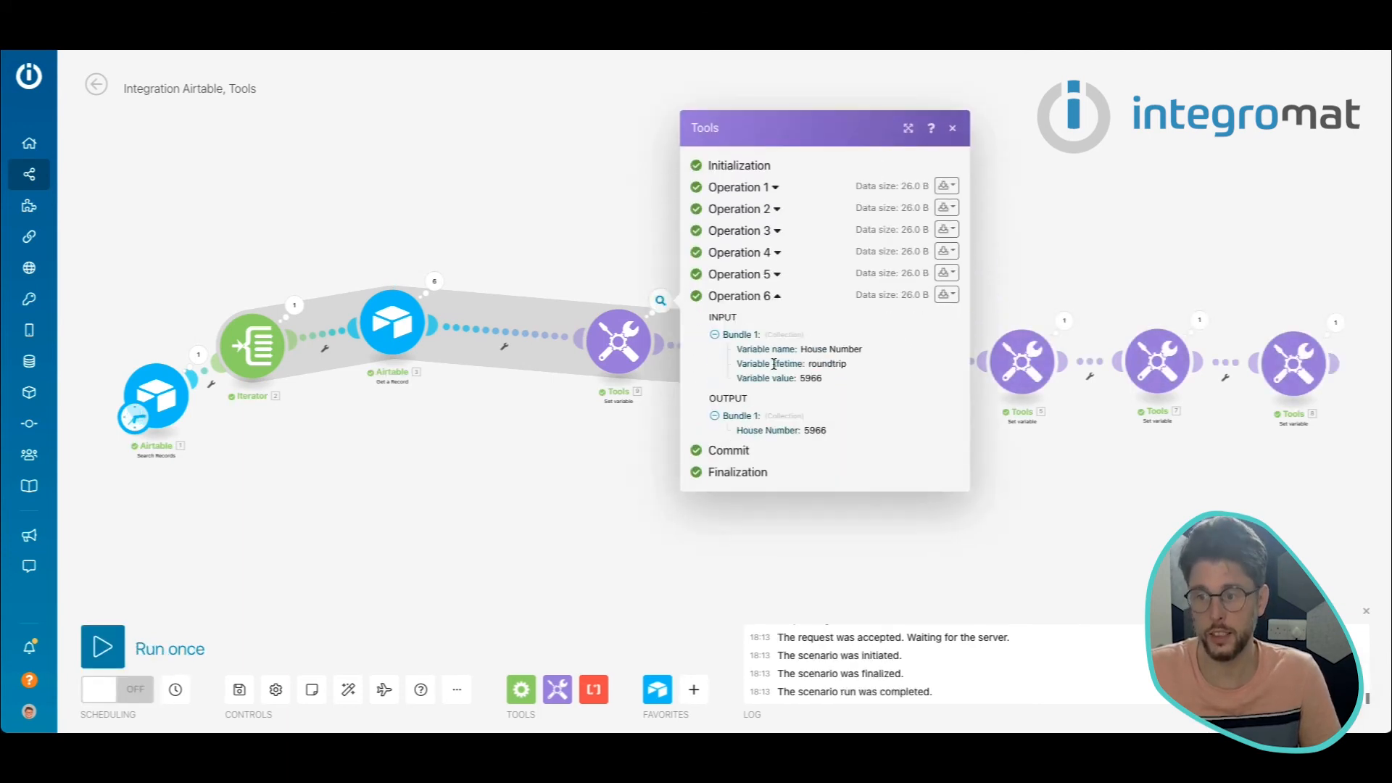
left_click(772, 275)
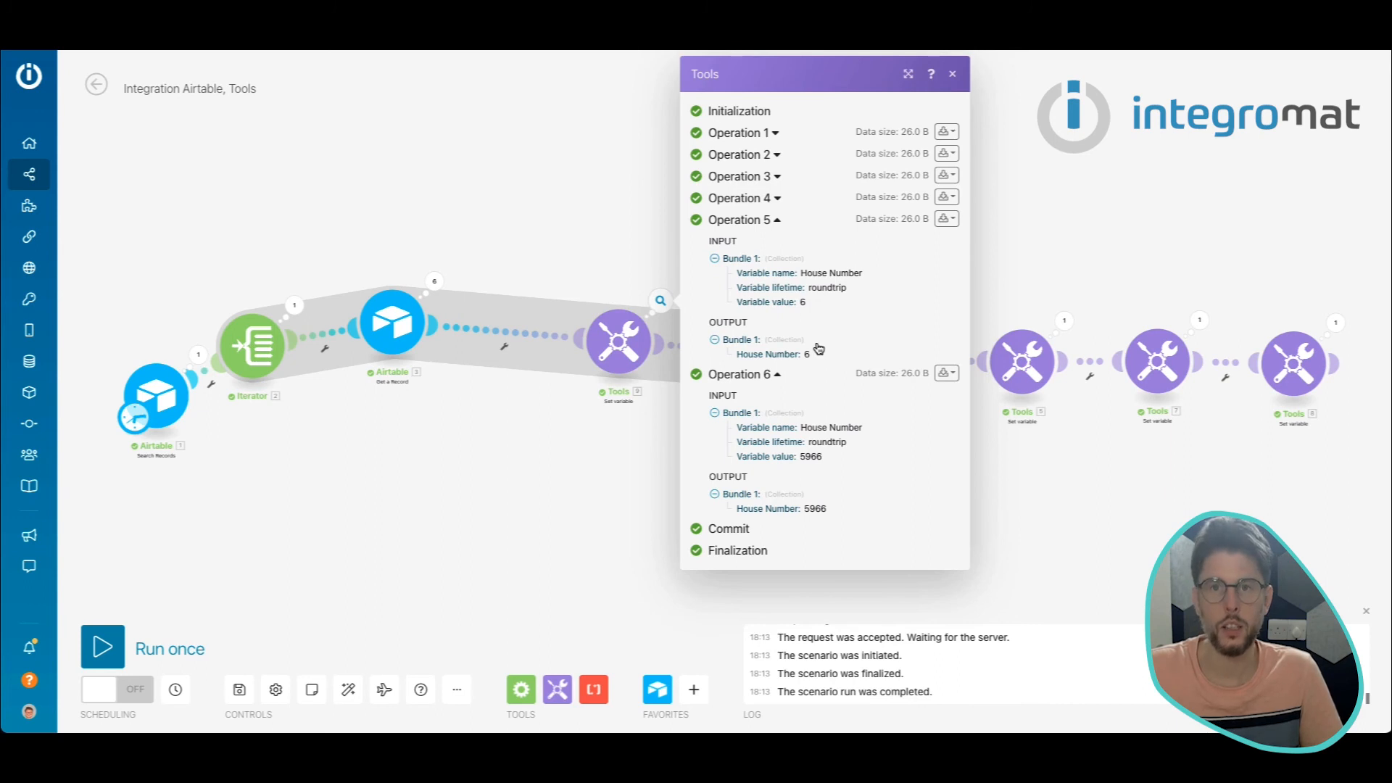
left_click(776, 202)
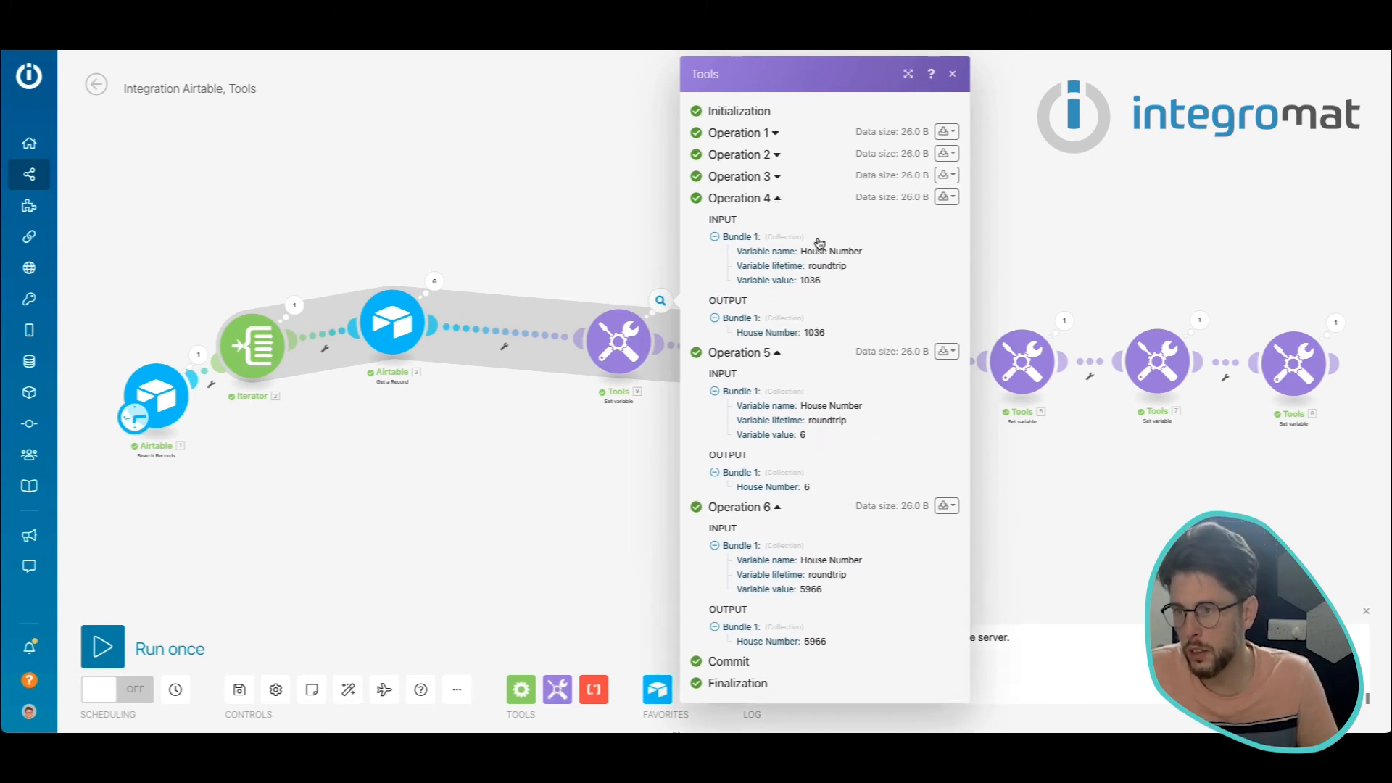
left_click(780, 177)
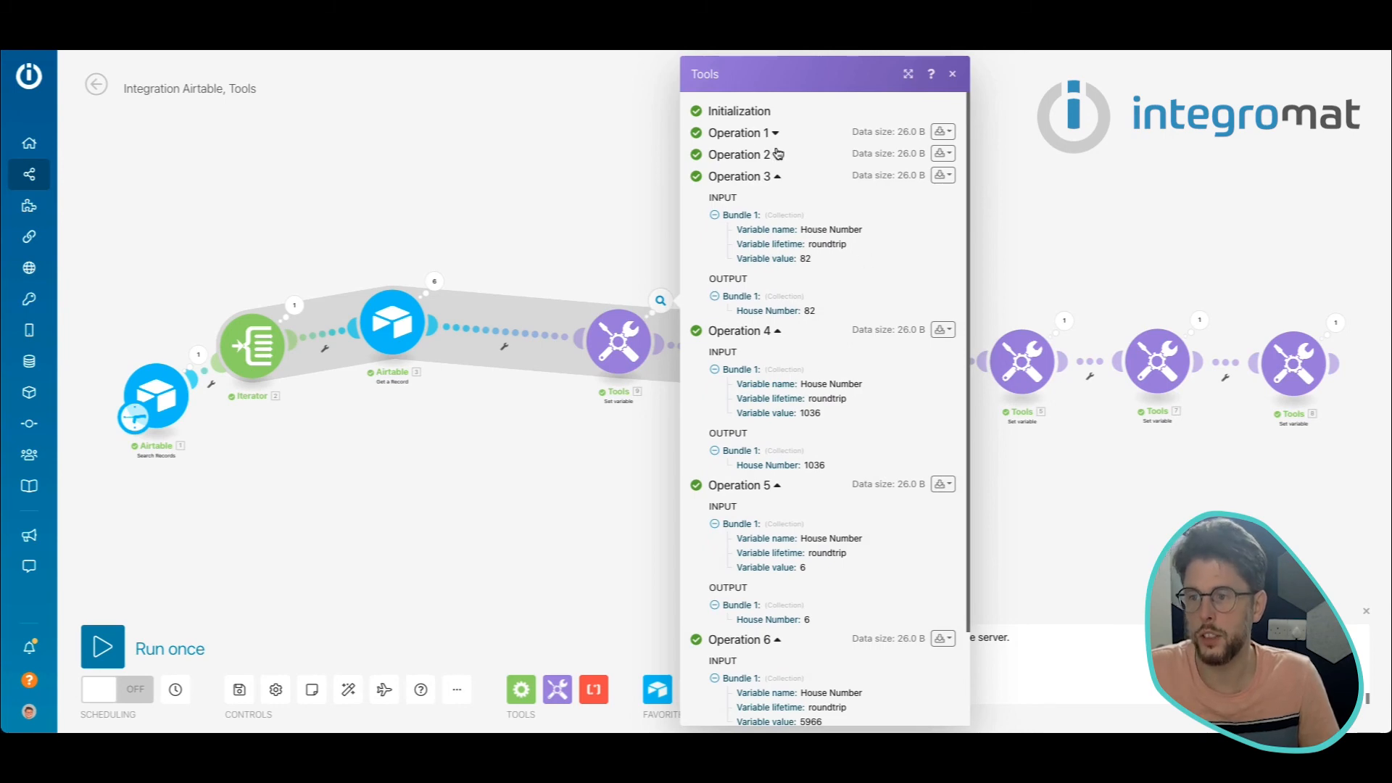
left_click(777, 155)
double_click(805, 236)
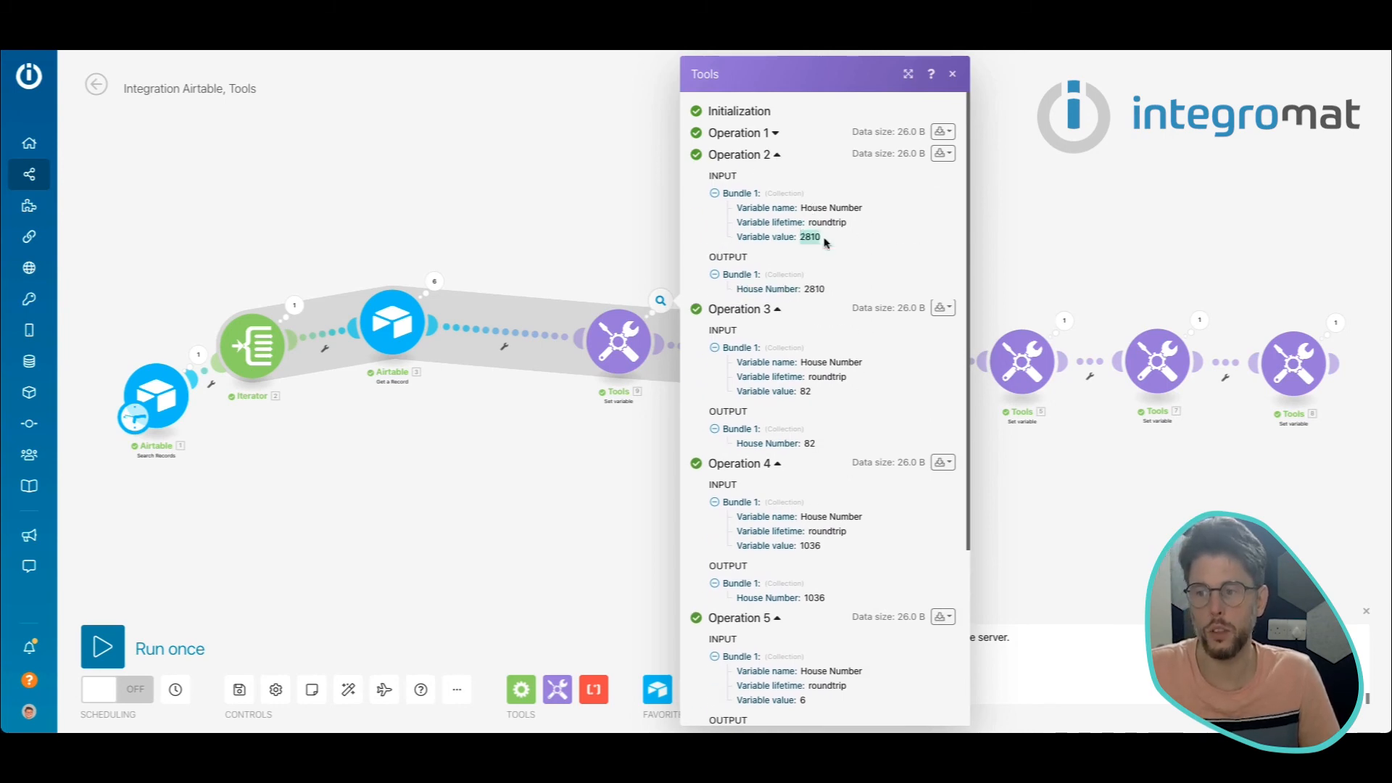
left_click(1181, 494)
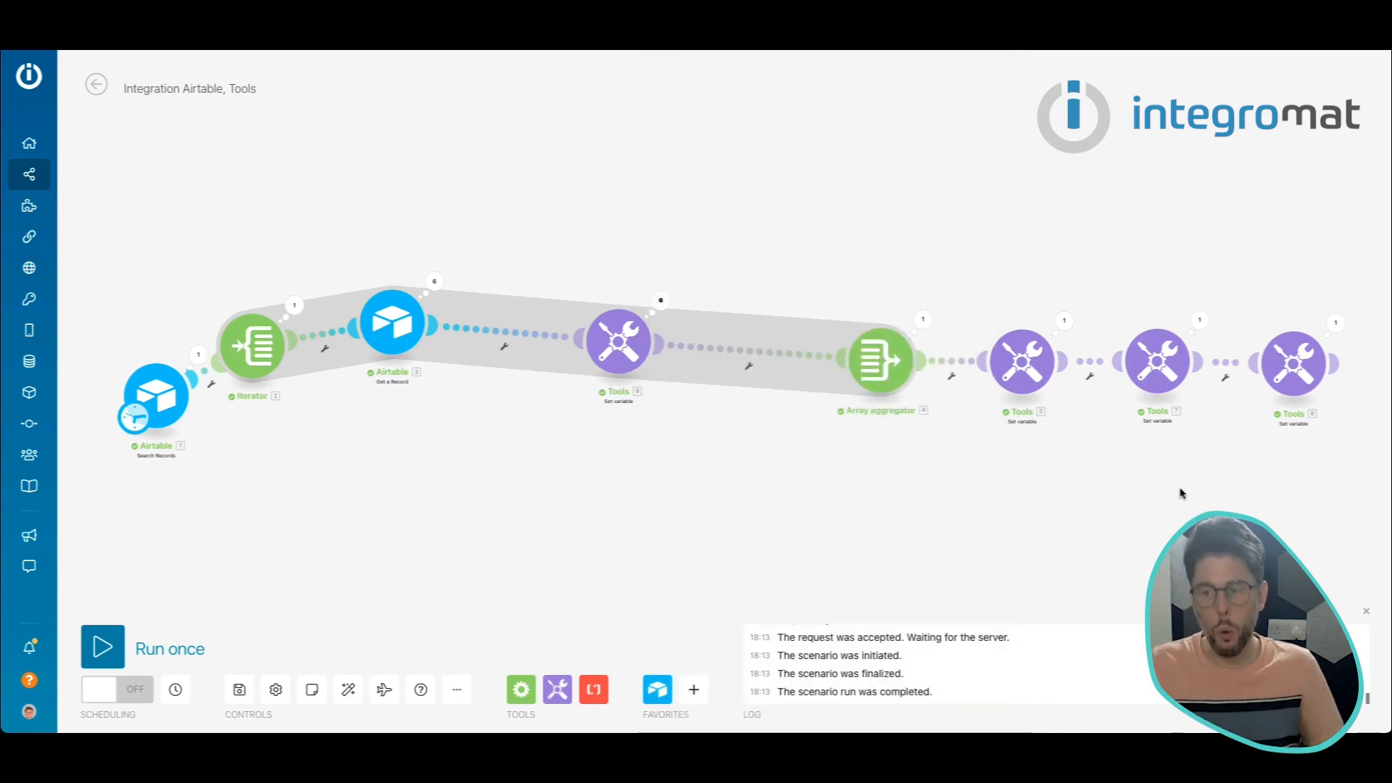
Step: Review the nested formula in the House Number module and auto-align the scenario's modules
left_click(657, 342)
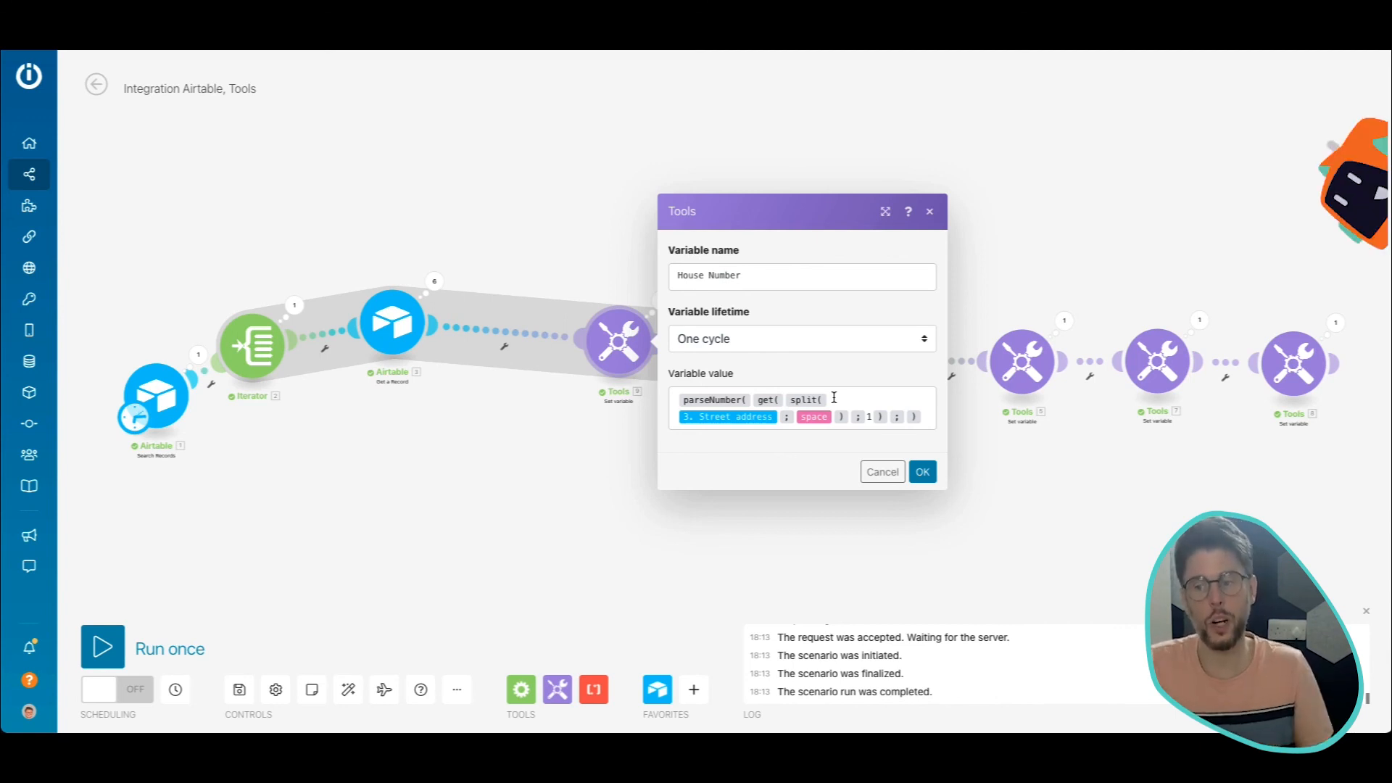
left_click(926, 481)
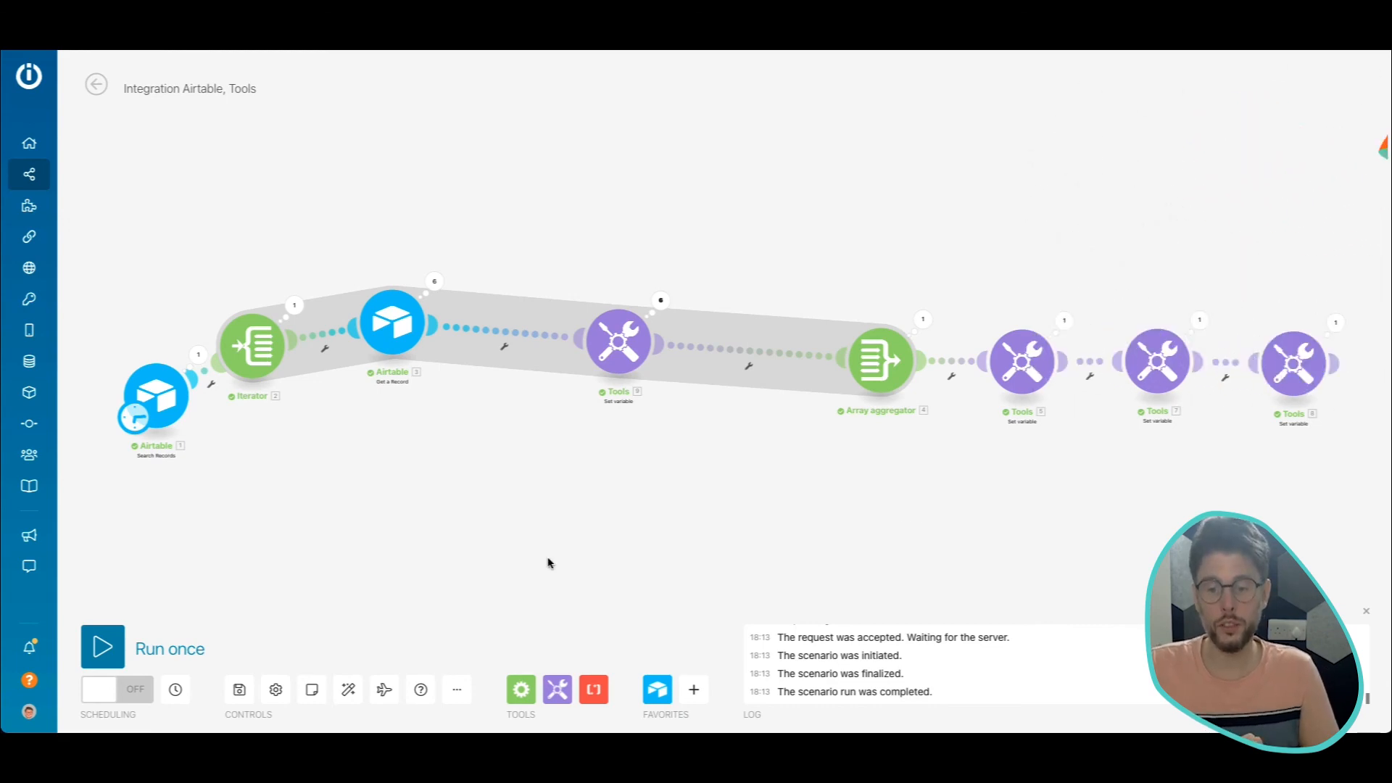
left_click(348, 689)
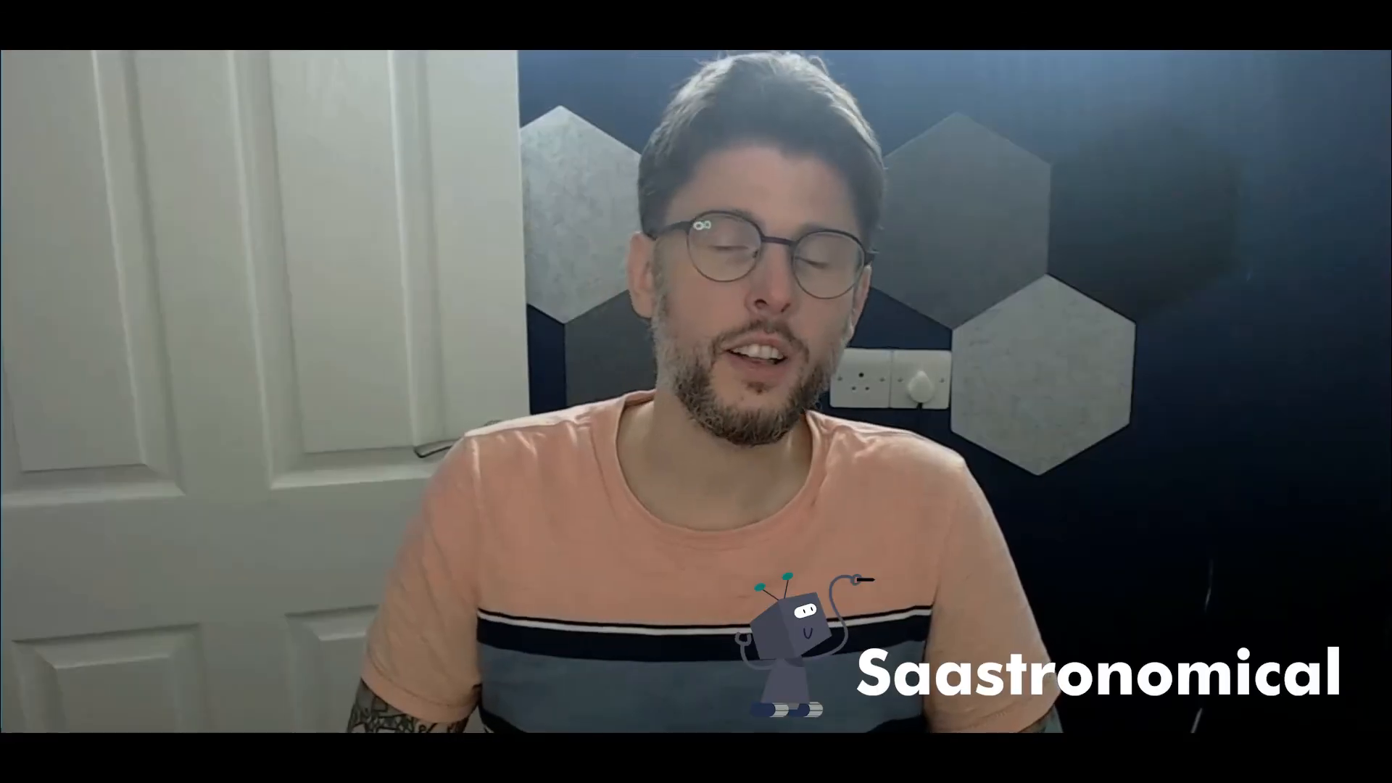